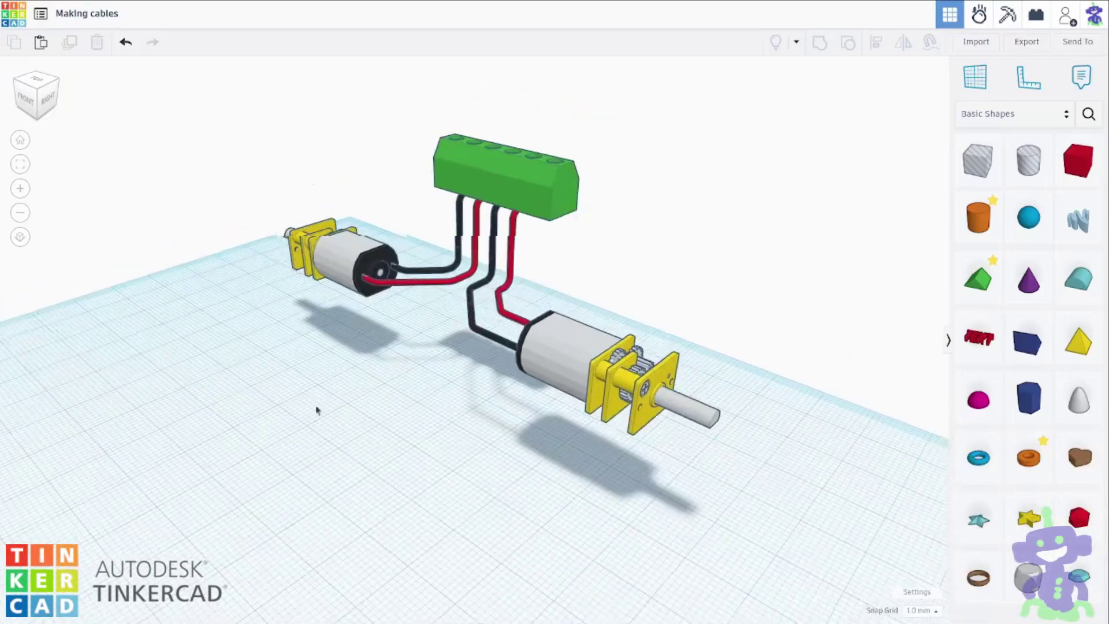
# Duplicate both motors and the green terminal block together and move the copies toward the front of the workplane.
pyautogui.moveTo(316, 406); pyautogui.dragTo(216, 373, button='right')
pyautogui.click(216, 373)
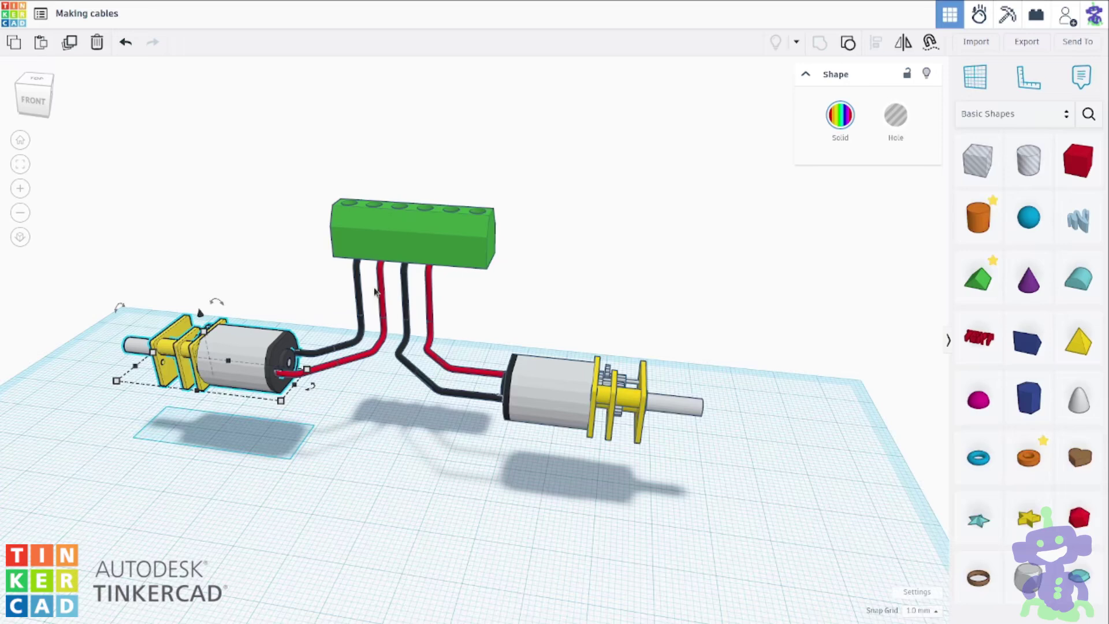
pyautogui.keyDown('shift'); pyautogui.click(454, 233); pyautogui.keyUp('shift')
pyautogui.keyDown('shift'); pyautogui.click(588, 408); pyautogui.keyUp('shift')
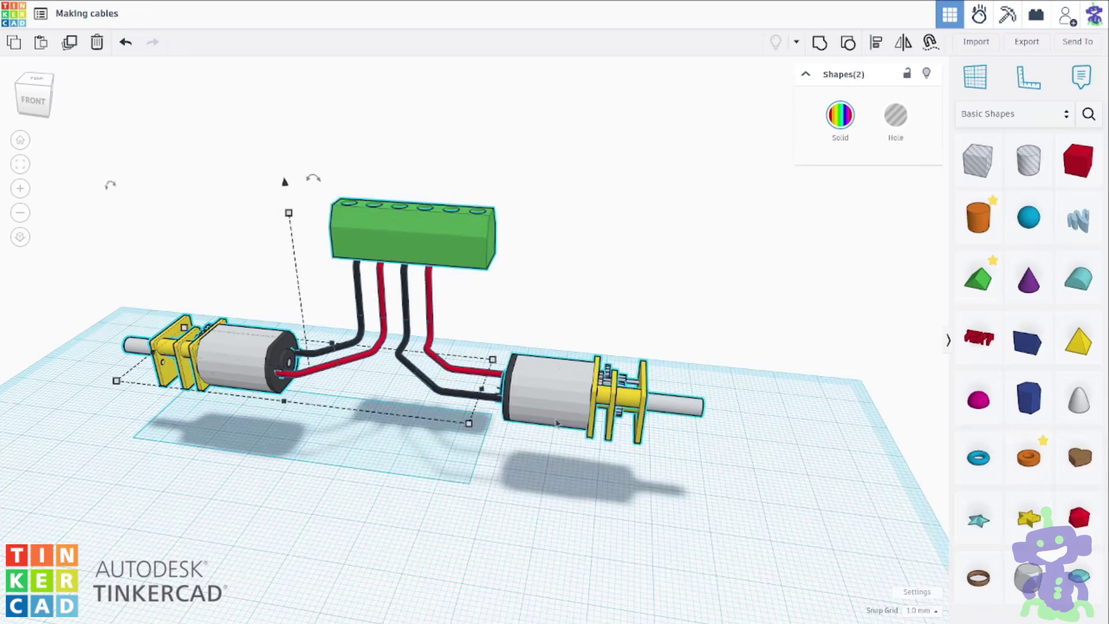
pyautogui.scroll(-3, 552, 378)
pyautogui.moveTo(451, 520)
pyautogui.mouseDown(button='right')
pyautogui.moveTo(442, 531)
pyautogui.moveTo(441, 510)
pyautogui.mouseUp(button='right')
pyautogui.moveTo(441, 510); pyautogui.dragTo(461, 424, button='middle')
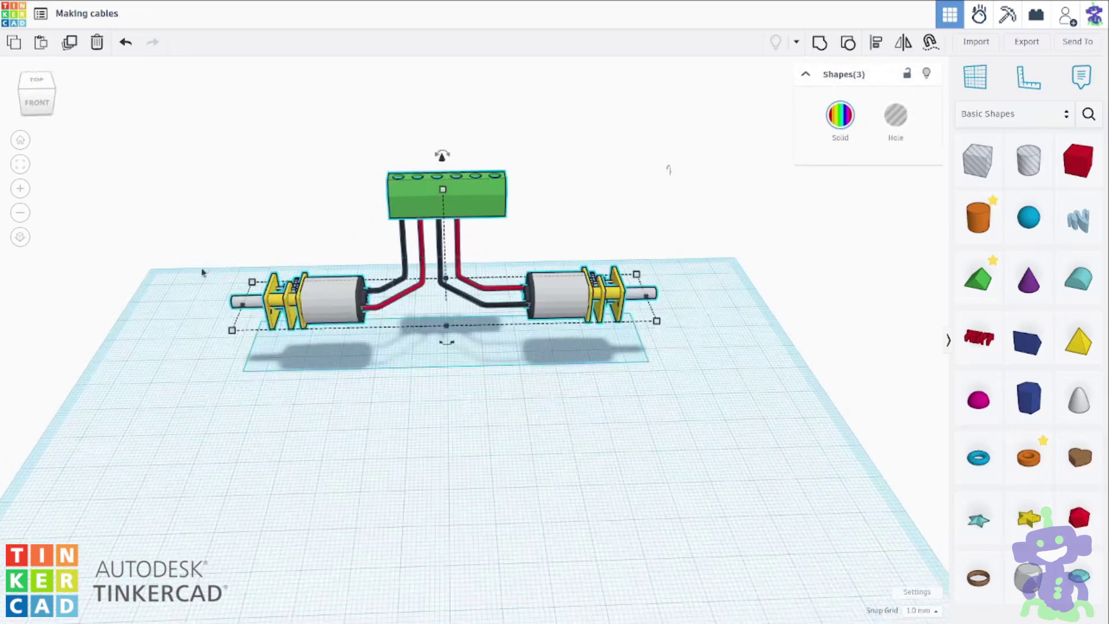
pyautogui.click(67, 45)
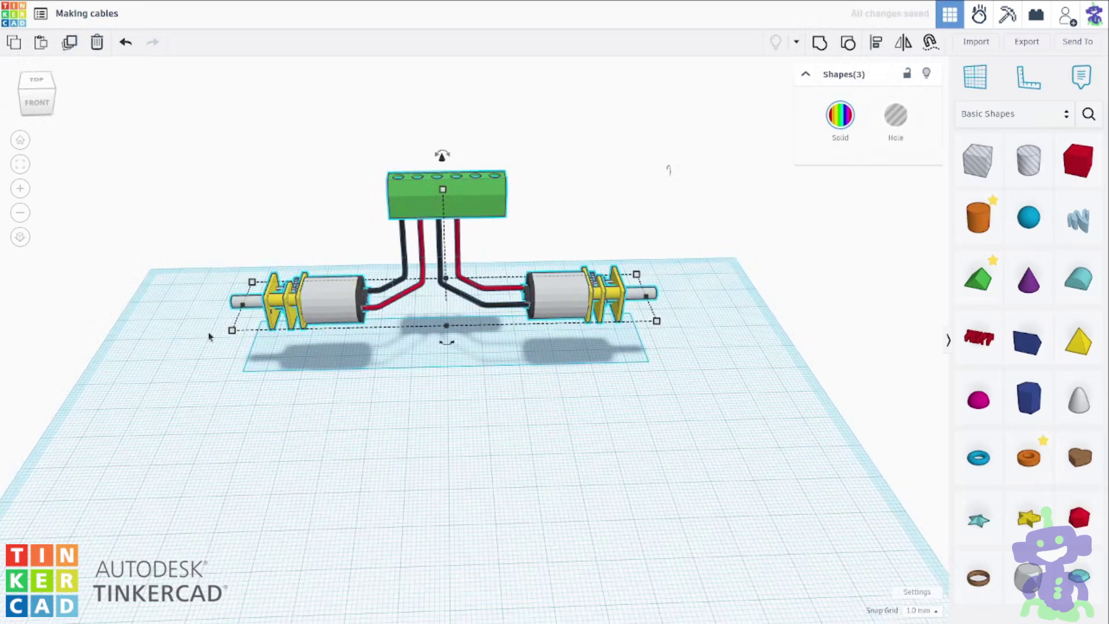
pyautogui.press('Down')
pyautogui.press('Down')
pyautogui.press('Down')
pyautogui.press('Down')
pyautogui.press('Down')
pyautogui.press('Down')
pyautogui.press('Down')
pyautogui.press('Down')
pyautogui.press('Down')
pyautogui.press('Down')
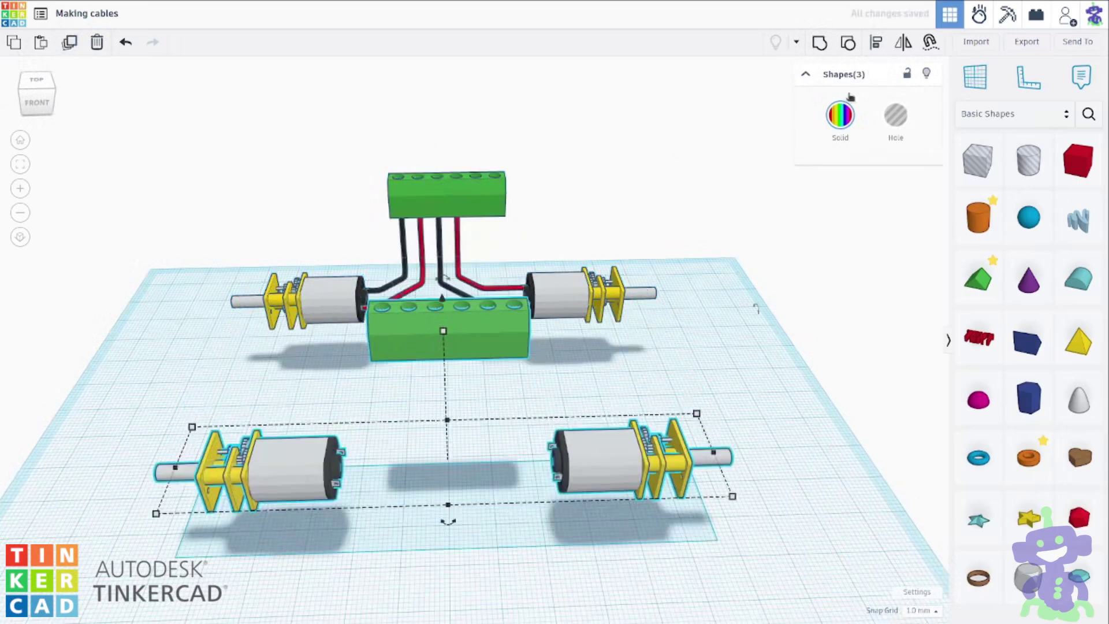
# Ungroup the copied parts and delete the two rightmost sections of the copied terminal block.
pyautogui.click(847, 44)
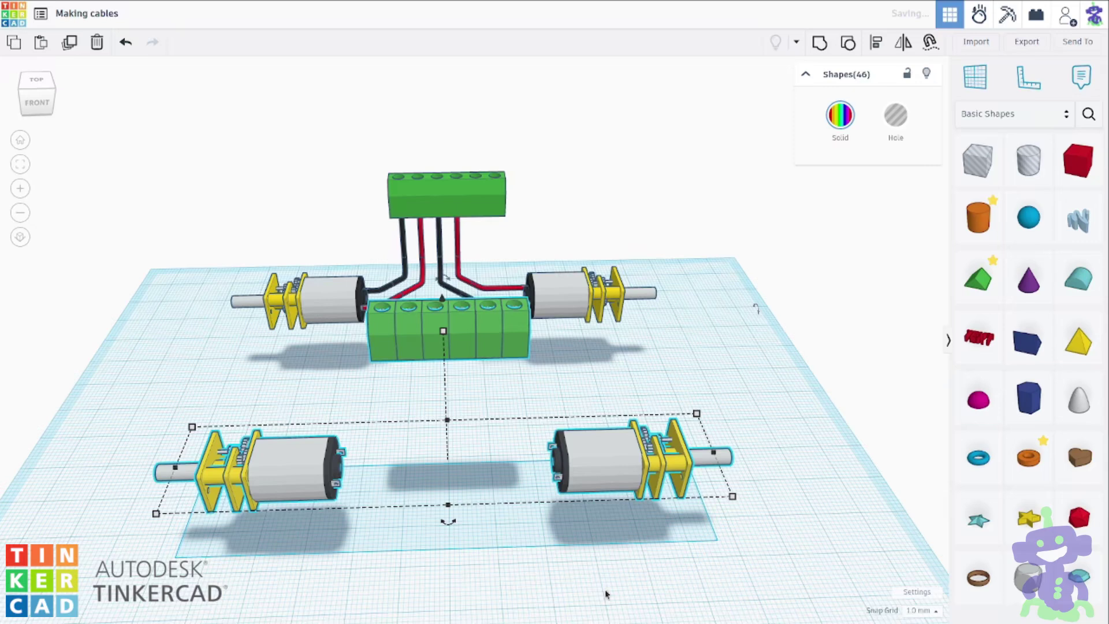
pyautogui.moveTo(498, 372); pyautogui.dragTo(513, 345)
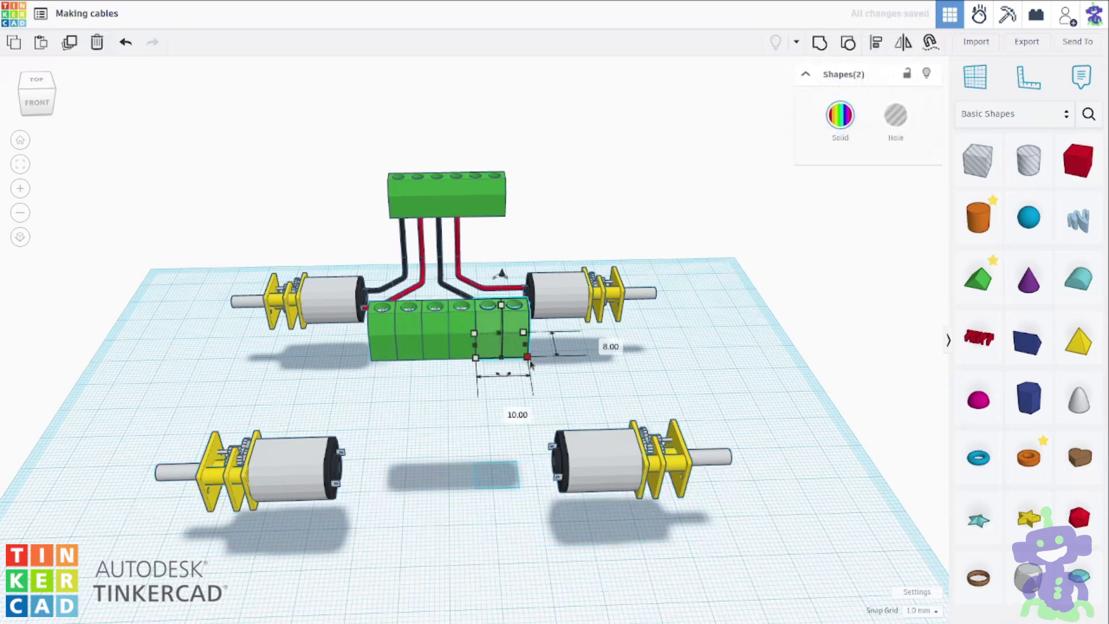
pyautogui.press('Delete')
# Delete the bodies of both copied motors, keeping only their four small contact terminals.
pyautogui.click(719, 509)
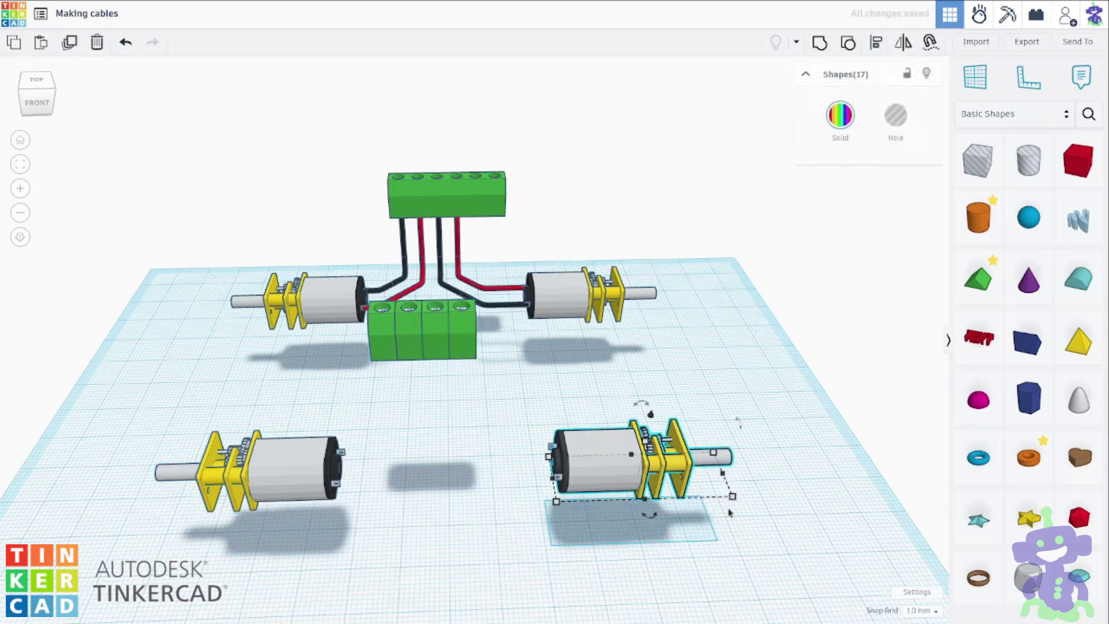
pyautogui.press('Delete')
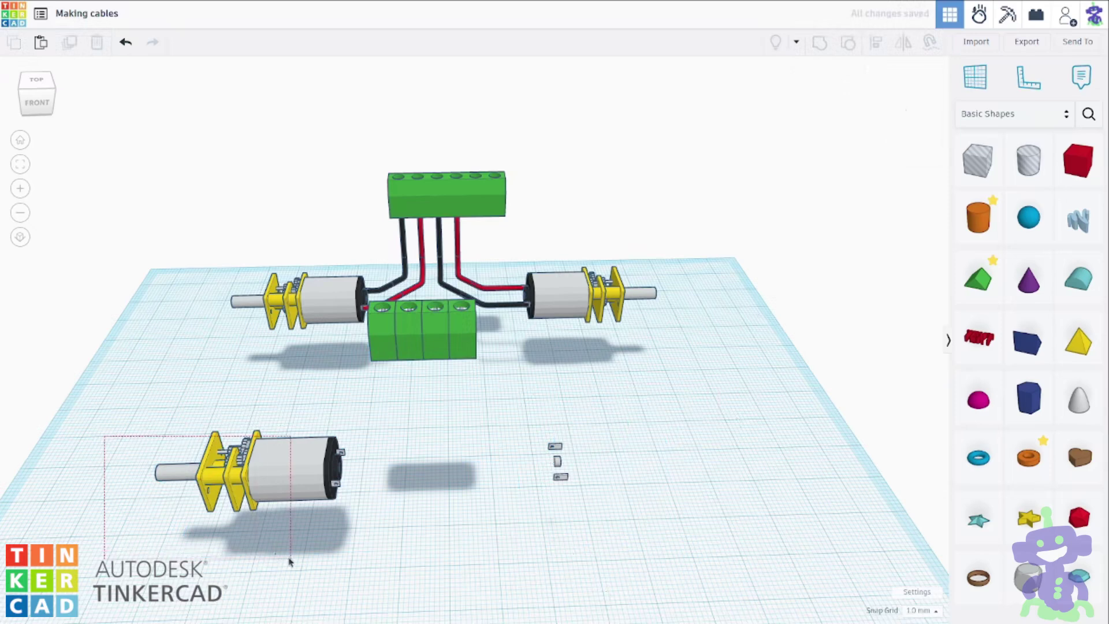
pyautogui.moveTo(290, 560); pyautogui.dragTo(291, 559)
pyautogui.press('Delete')
pyautogui.click(335, 467)
pyautogui.press('Delete')
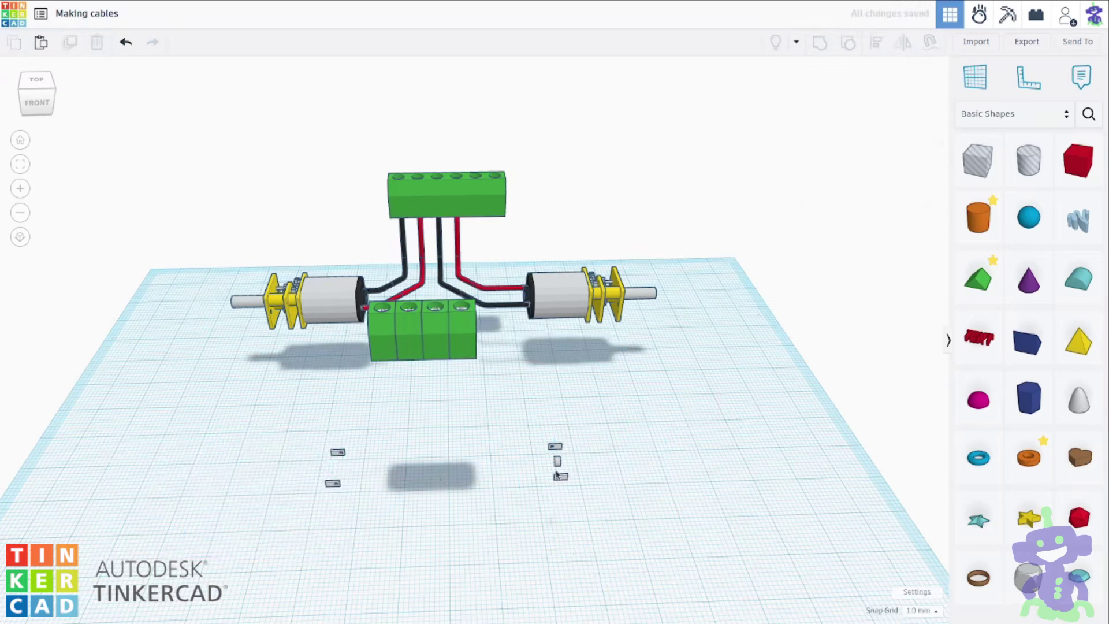
pyautogui.click(558, 462)
pyautogui.press('Delete')
# Place a Bent Pipe from the Shape Generators collection on the workplane in front of the contact terminals.
pyautogui.moveTo(483, 544); pyautogui.dragTo(381, 530, button='right')
pyautogui.moveTo(381, 530); pyautogui.dragTo(482, 484, button='middle')
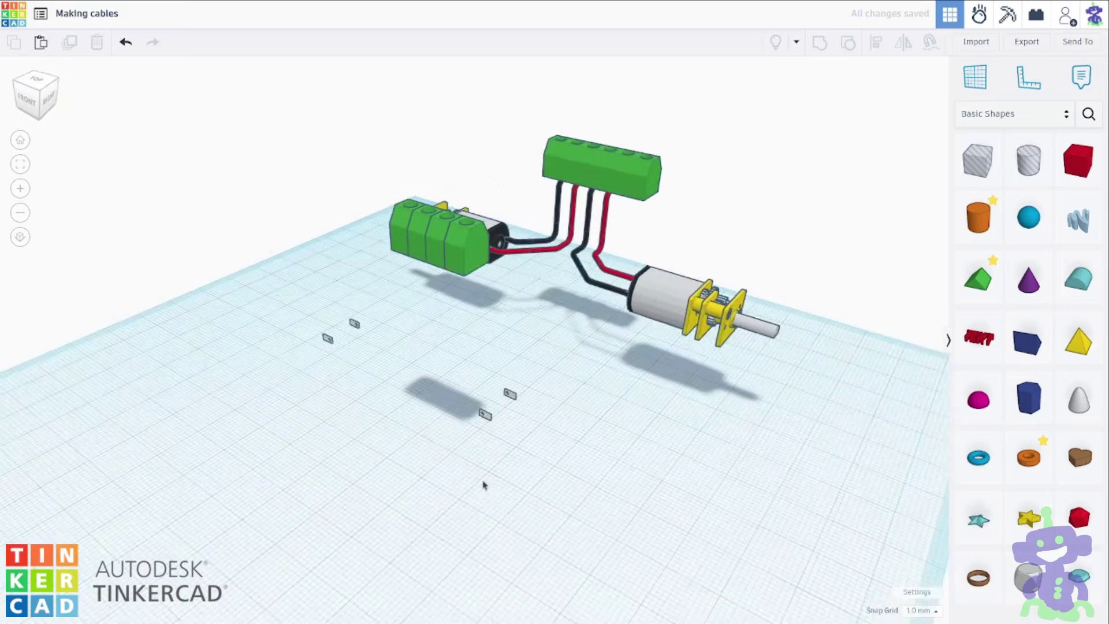
pyautogui.click(1047, 115)
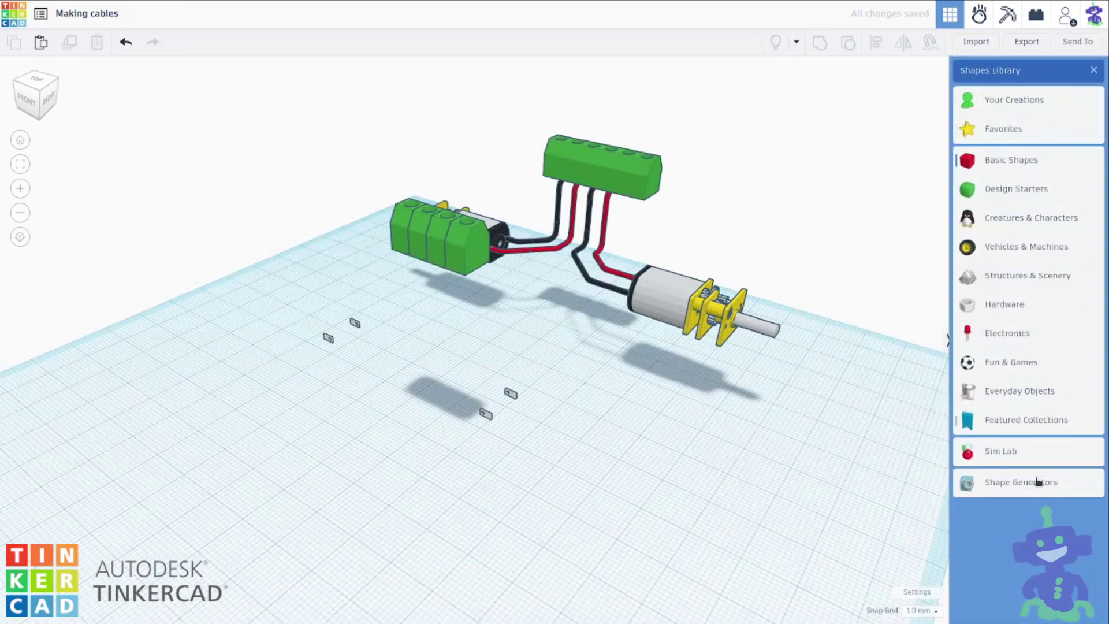
pyautogui.click(1029, 483)
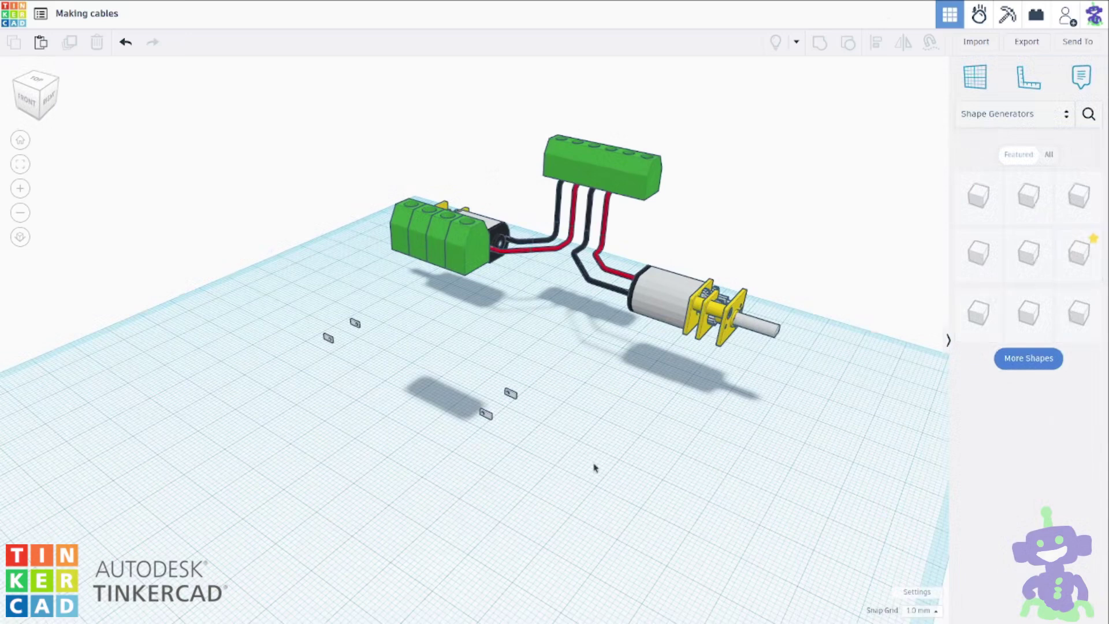
pyautogui.moveTo(686, 479)
pyautogui.mouseDown(button='right')
pyautogui.moveTo(708, 456)
pyautogui.moveTo(697, 464)
pyautogui.mouseUp(button='right')
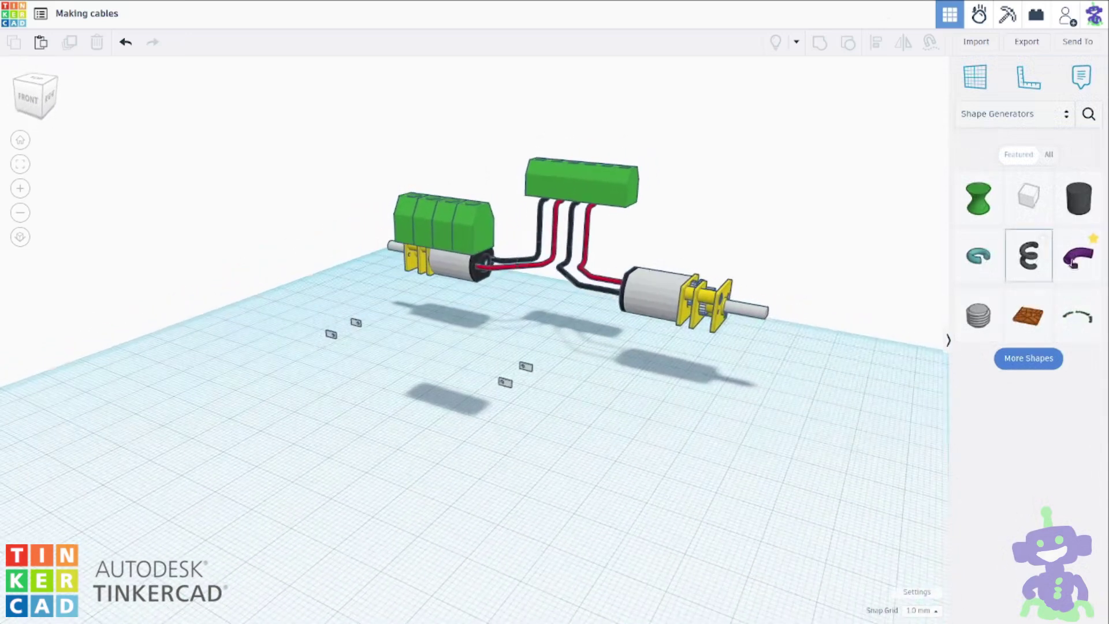
pyautogui.moveTo(1072, 261); pyautogui.dragTo(147, 497)
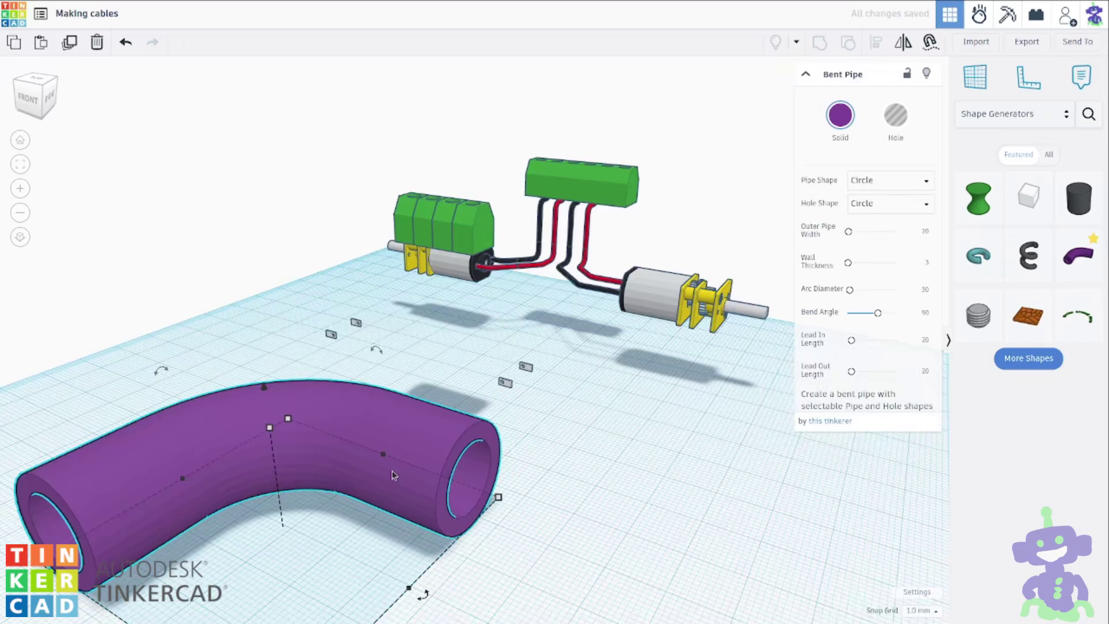
# Set the bent pipe's outer width to 2, wall thickness to 1, both lead lengths to 10, and scale its footprint to 11 mm.
pyautogui.scroll(-2, 392, 475)
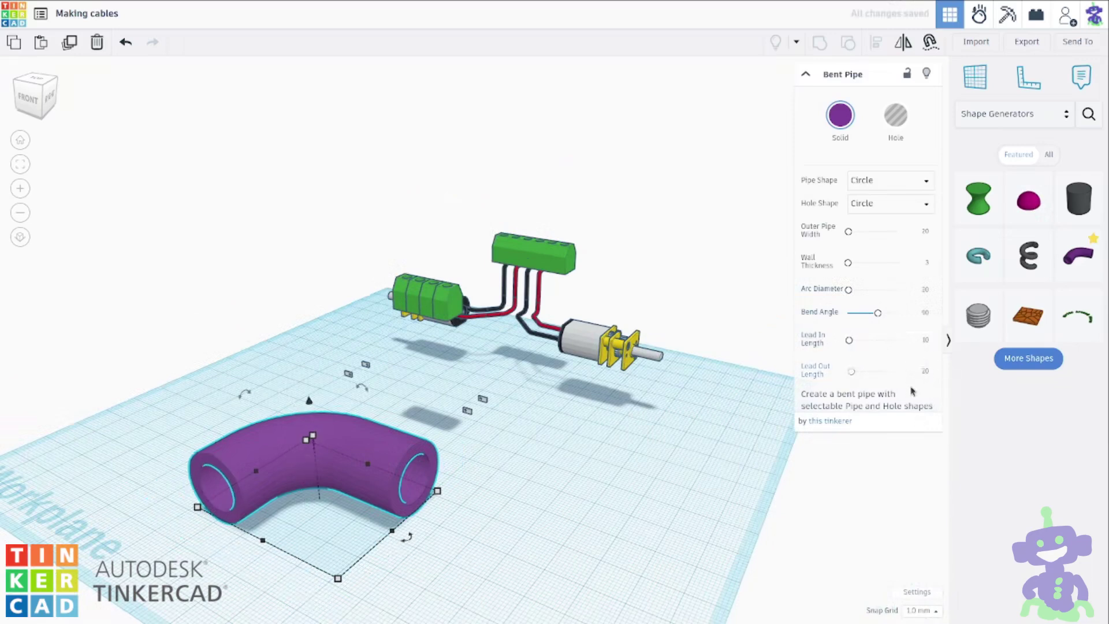
pyautogui.click(927, 264)
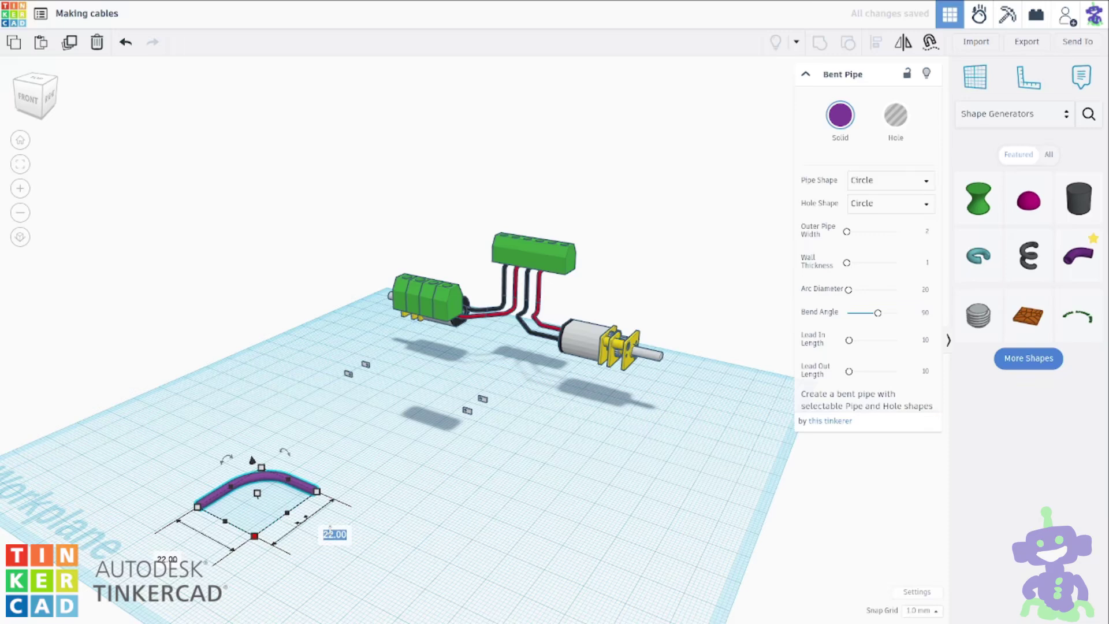
pyautogui.write('11')
pyautogui.press('Return')
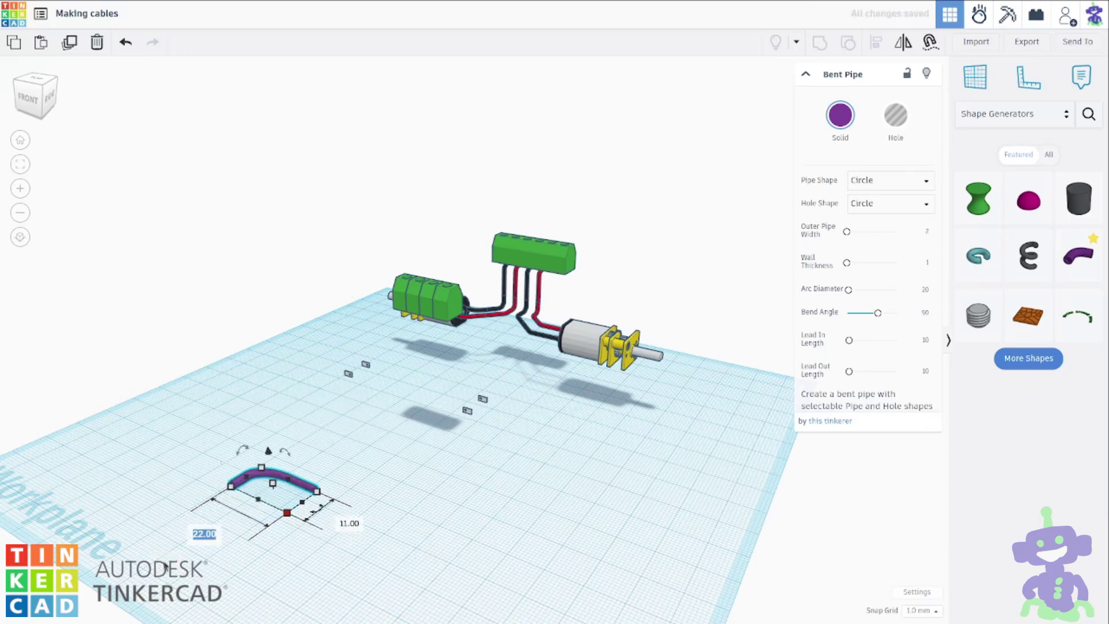
# Duplicate the bent pipe twice to form an evenly spaced row of three.
pyautogui.moveTo(368, 514); pyautogui.dragTo(404, 603, button='right')
pyautogui.click(67, 49)
pyautogui.click(66, 50)
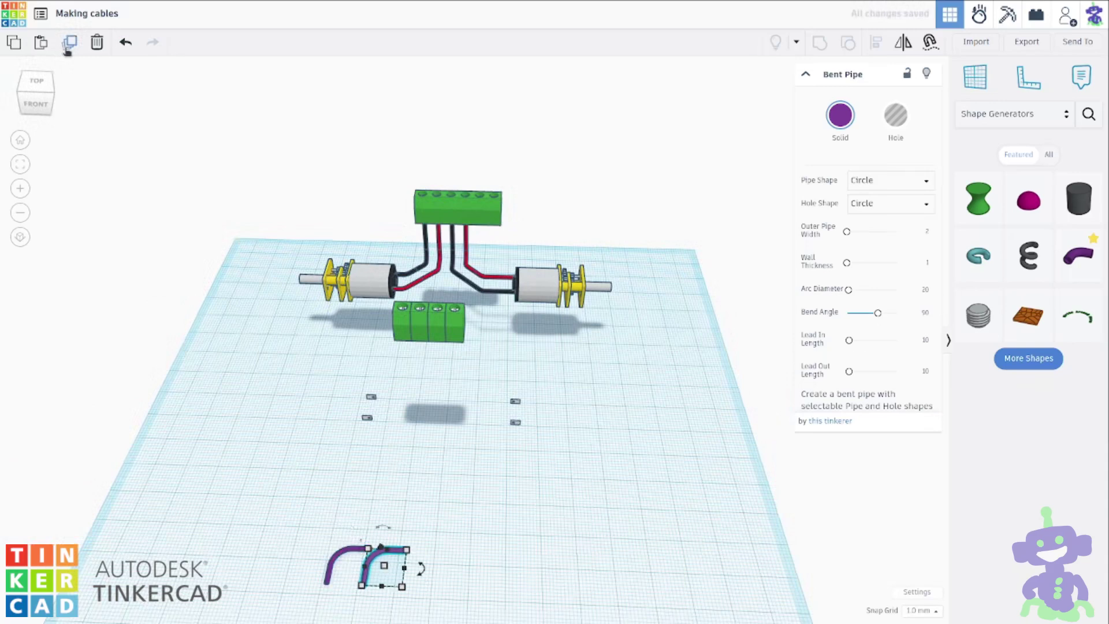
pyautogui.click(68, 51)
pyautogui.moveTo(441, 485); pyautogui.dragTo(394, 339, button='middle')
pyautogui.scroll(1, 393, 339)
pyautogui.click(709, 330)
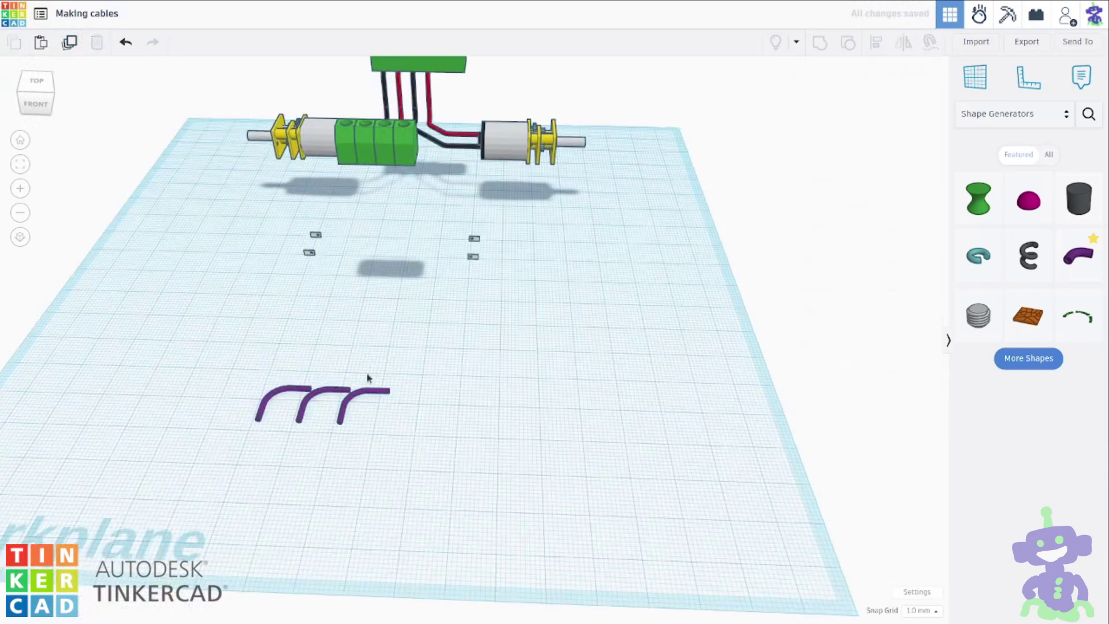
# Set the arc diameter of all three bent pipes to 6.
pyautogui.click(369, 389)
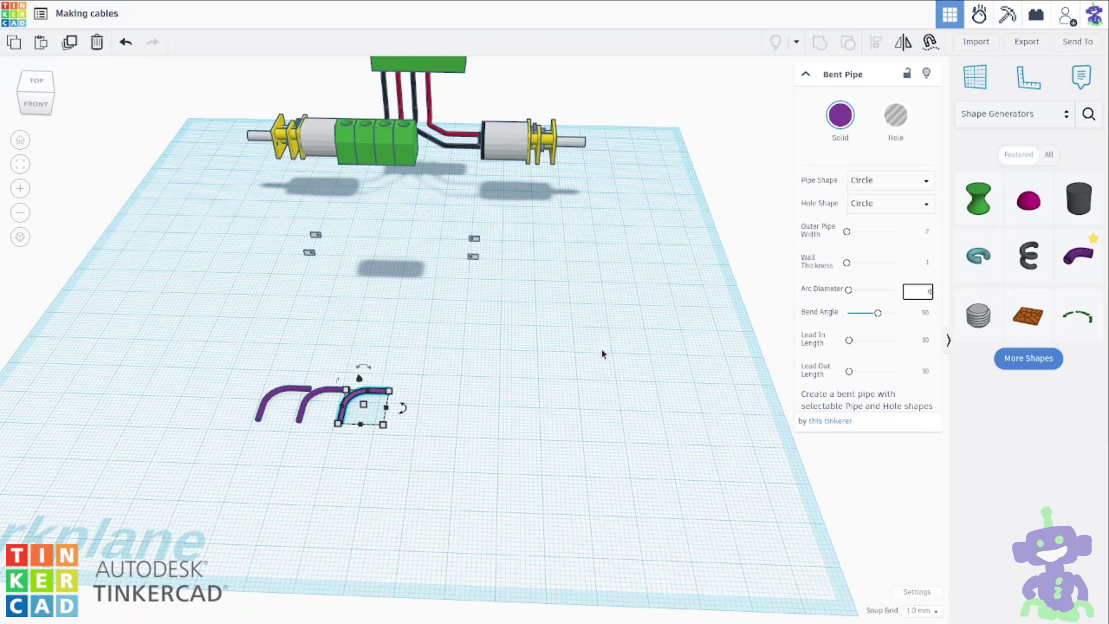
pyautogui.click(303, 411)
pyautogui.click(924, 293)
pyautogui.write('10')
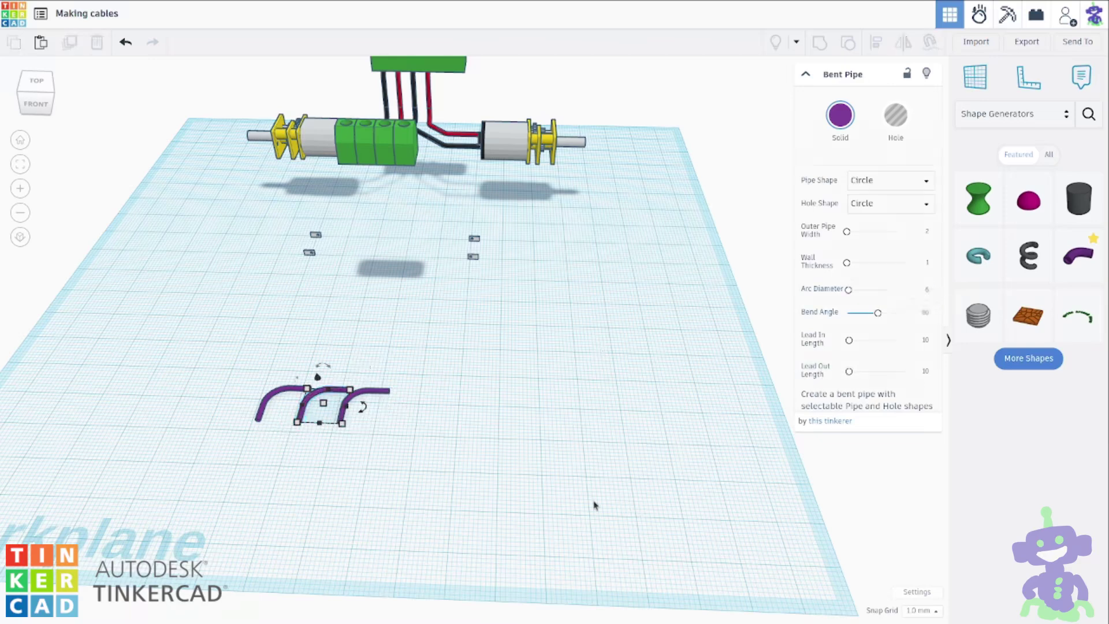
pyautogui.click(594, 505)
pyautogui.moveTo(218, 444); pyautogui.dragTo(273, 385)
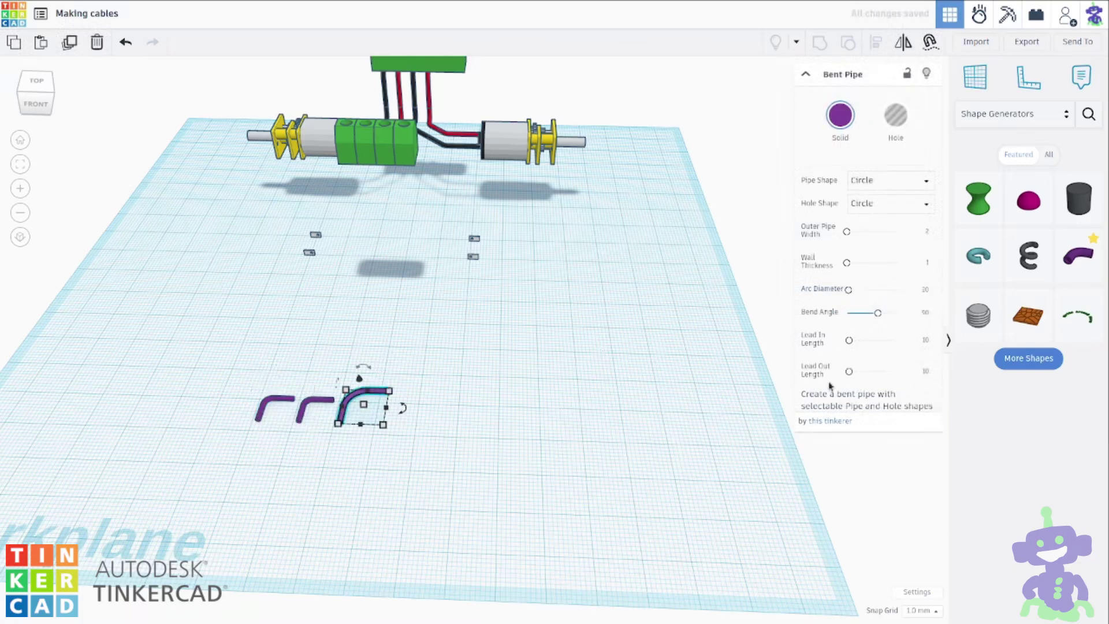
pyautogui.write('6')
pyautogui.click(578, 472)
# Reduce the left pipe's bend angle to a shallow bend and set the middle pipe's bend angle to 180.
pyautogui.moveTo(576, 472); pyautogui.dragTo(587, 485, button='right')
pyautogui.scroll(5, 344, 500)
pyautogui.moveTo(344, 500); pyautogui.dragTo(497, 500, button='middle')
pyautogui.click(389, 381)
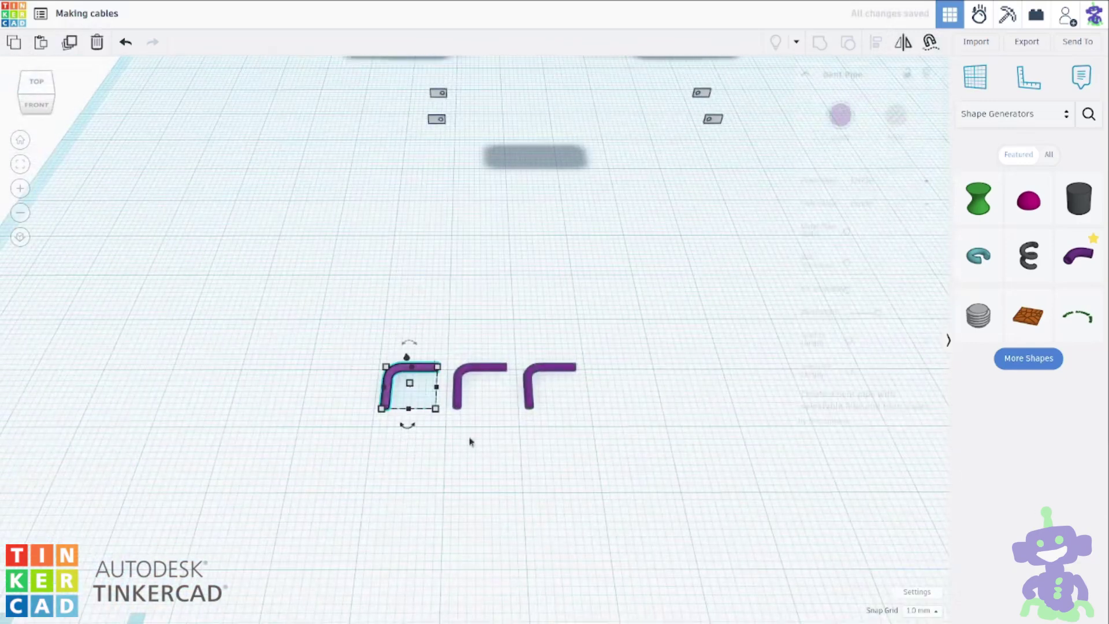
pyautogui.click(924, 314)
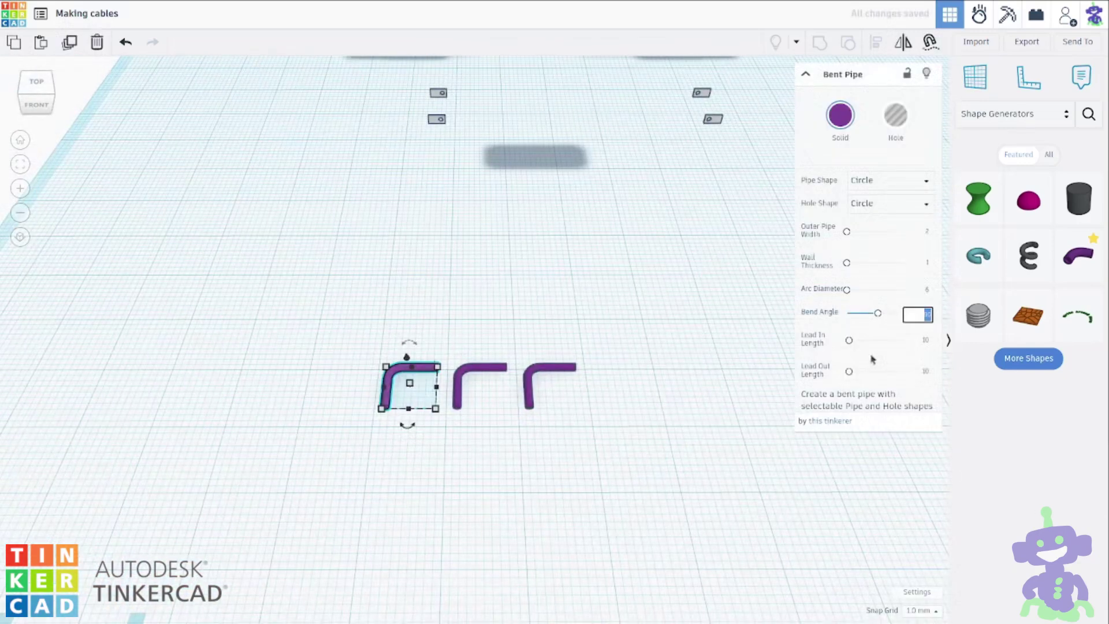
pyautogui.click(464, 373)
pyautogui.write('180')
pyautogui.press('Return')
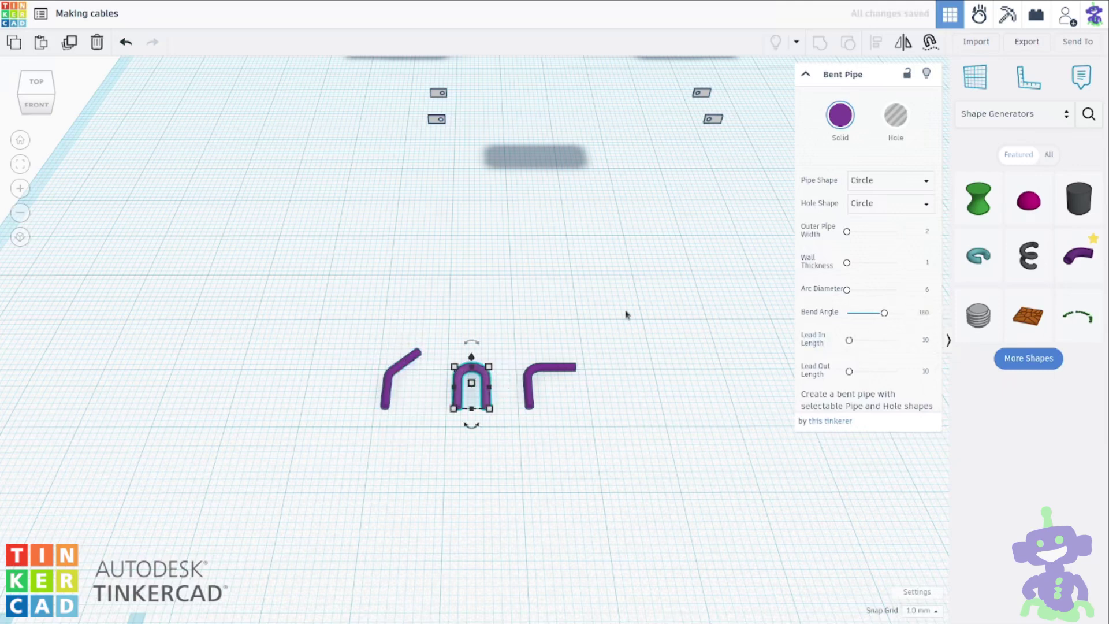
# Set the right pipe's lead-in length to 2 and shorten the middle pipe's lead-out length.
pyautogui.click(531, 339)
pyautogui.moveTo(534, 314); pyautogui.dragTo(528, 336, button='right')
pyautogui.scroll(2, 520, 352)
pyautogui.click(511, 488)
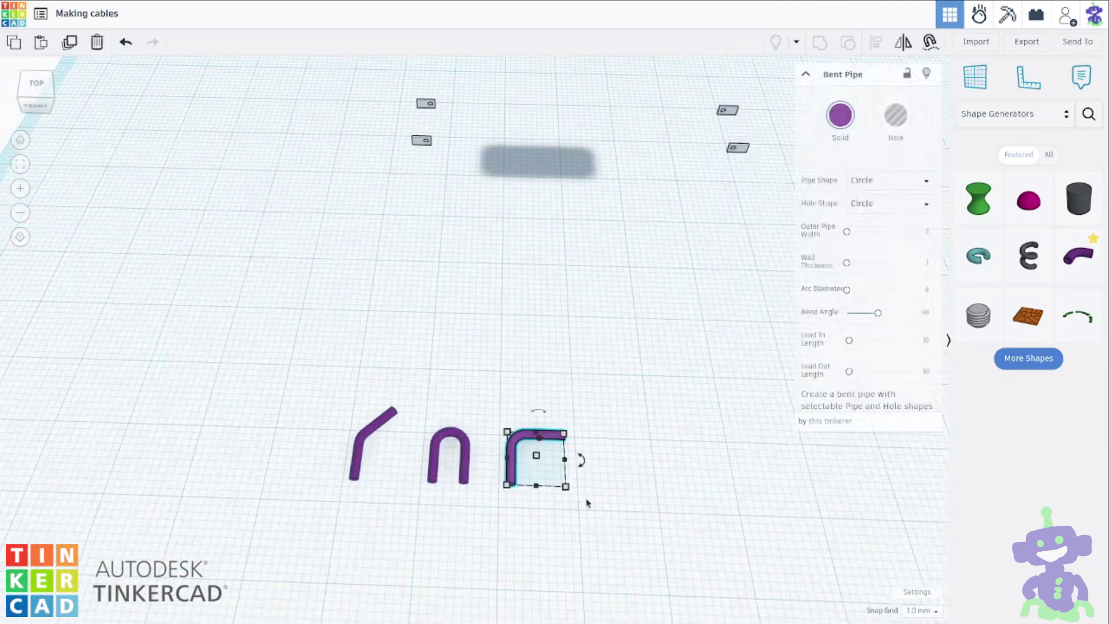
pyautogui.moveTo(586, 502); pyautogui.dragTo(577, 358, button='right')
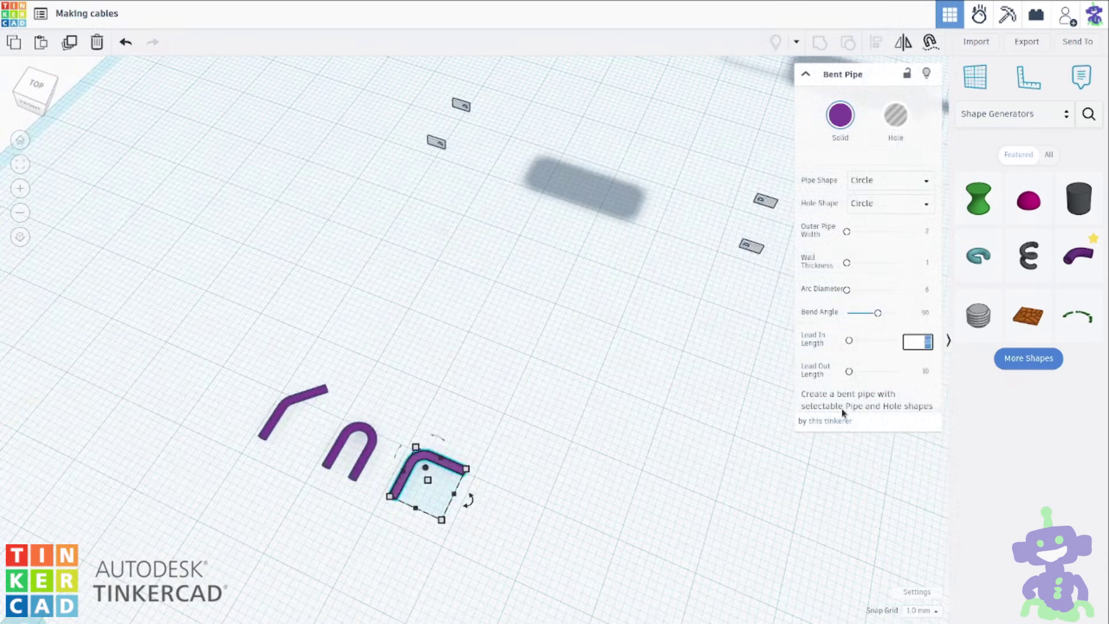
pyautogui.click(367, 457)
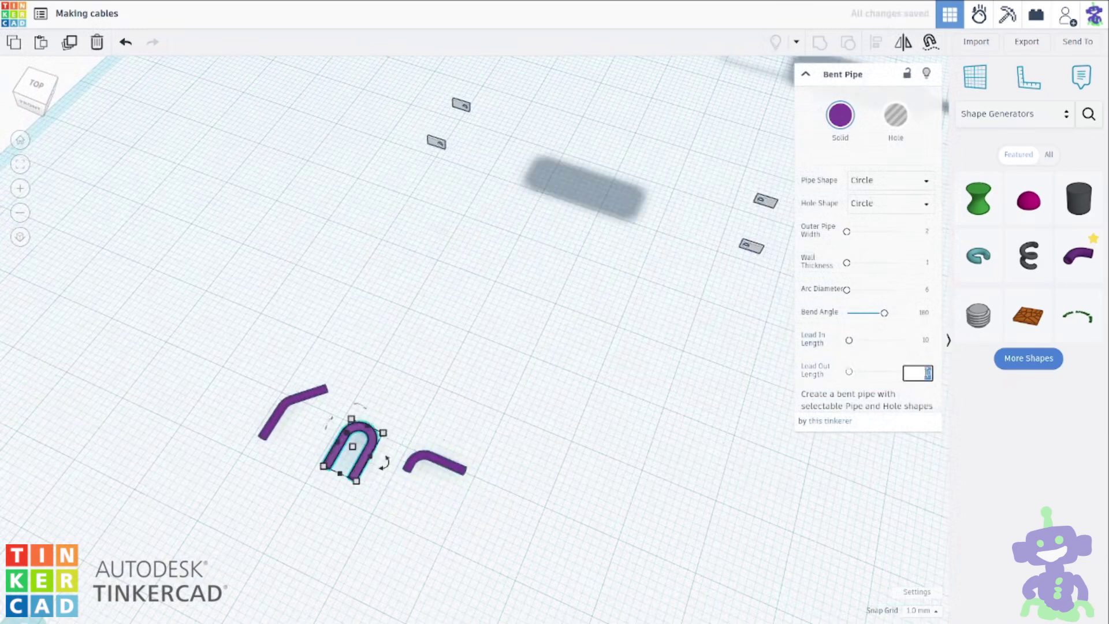
# Mirror the right bent pipe front to back so its short end points toward the rear.
pyautogui.click(429, 457)
pyautogui.click(399, 454)
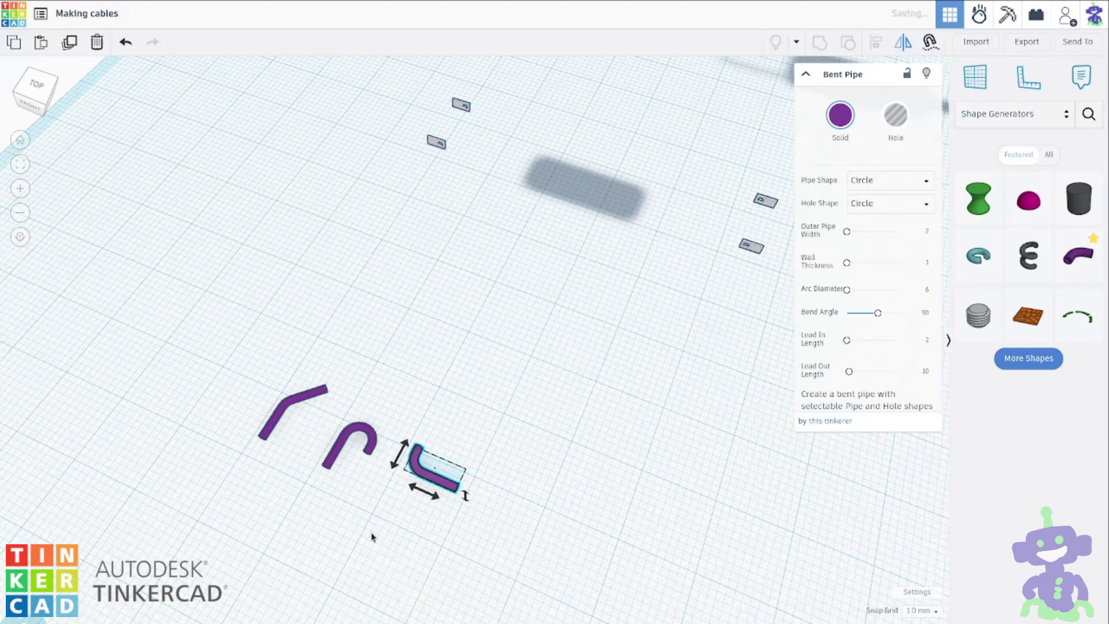
pyautogui.click(371, 535)
# Add a thin cylinder with a 1 by 2 mm base near the bent pipes and rotate it to lie flat.
pyautogui.moveTo(375, 533); pyautogui.dragTo(442, 501, button='right')
pyautogui.click(1064, 115)
pyautogui.click(1043, 163)
pyautogui.moveTo(977, 217); pyautogui.dragTo(635, 354)
pyautogui.press('Tab')
pyautogui.write('2')
pyautogui.press('Return')
pyautogui.moveTo(703, 425); pyautogui.dragTo(522, 389, button='right')
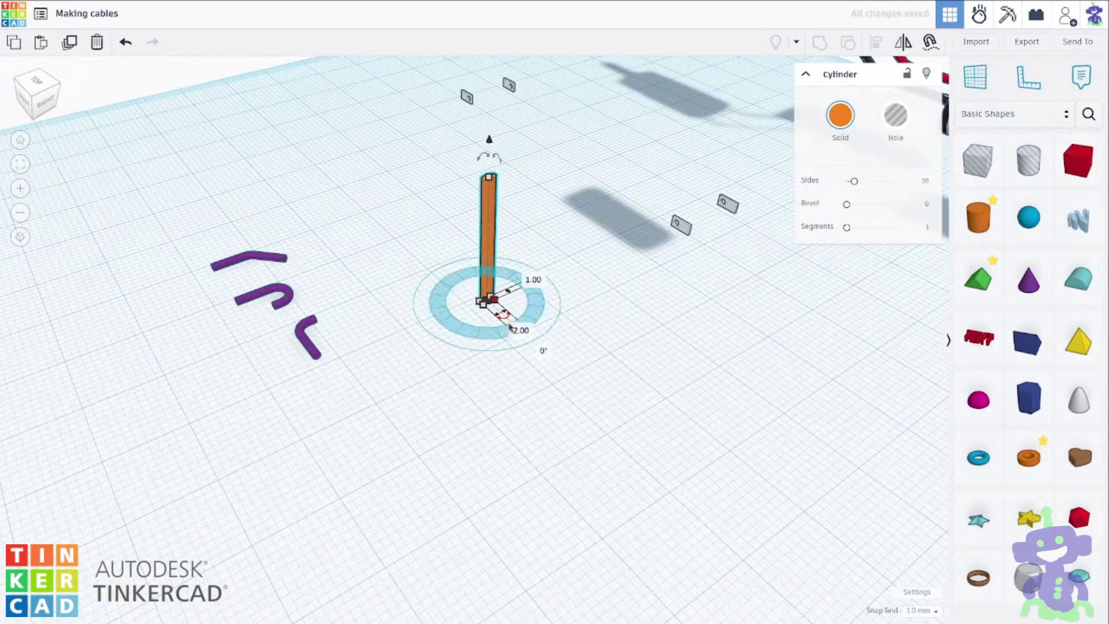
pyautogui.moveTo(491, 158); pyautogui.dragTo(529, 234)
# Align the cylinder with the middle bent pipe's height, right edge and front edge, keeping the pipe fixed.
pyautogui.moveTo(512, 262); pyautogui.dragTo(653, 289, button='right')
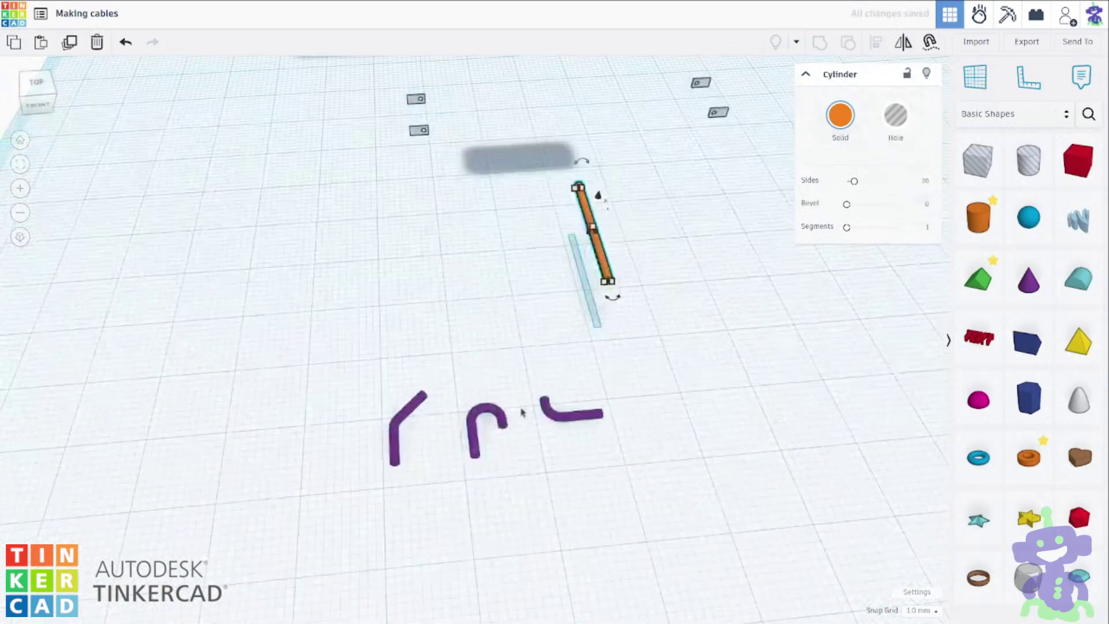
pyautogui.keyDown('shift'); pyautogui.click(478, 446); pyautogui.keyUp('shift')
pyautogui.click(875, 41)
pyautogui.click(498, 414)
pyautogui.click(523, 453)
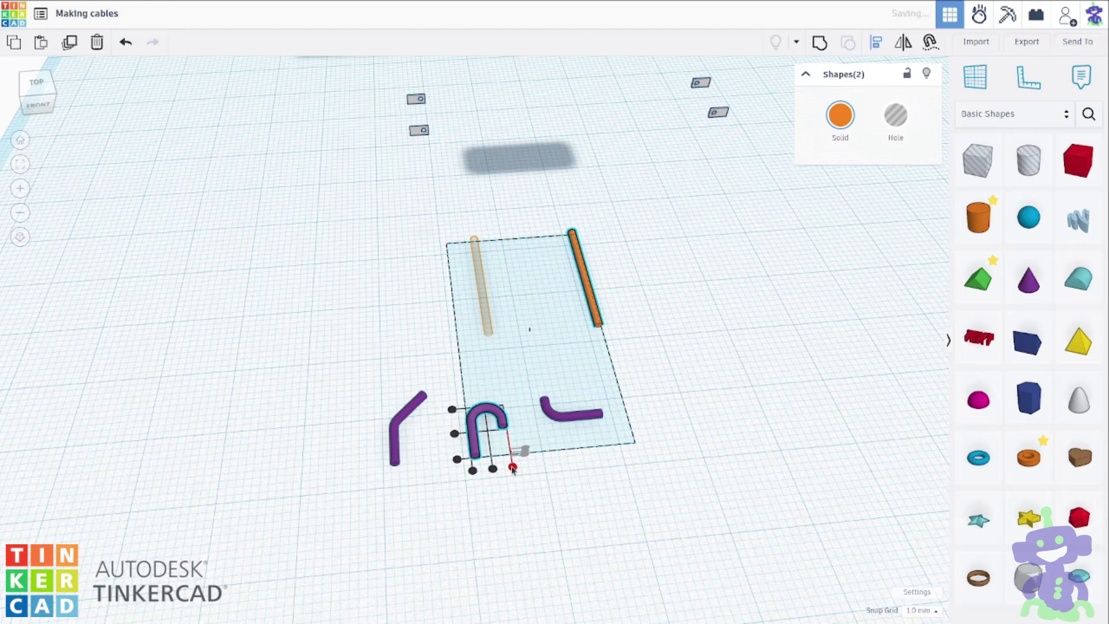
pyautogui.click(512, 466)
pyautogui.click(455, 460)
# Align the right bent pipe with the cylinder's left and front edges, keeping the cylinder fixed, so they join at the front end.
pyautogui.click(485, 370)
pyautogui.click(487, 370)
pyautogui.keyDown('shift'); pyautogui.click(594, 412); pyautogui.keyUp('shift')
pyautogui.press('l')
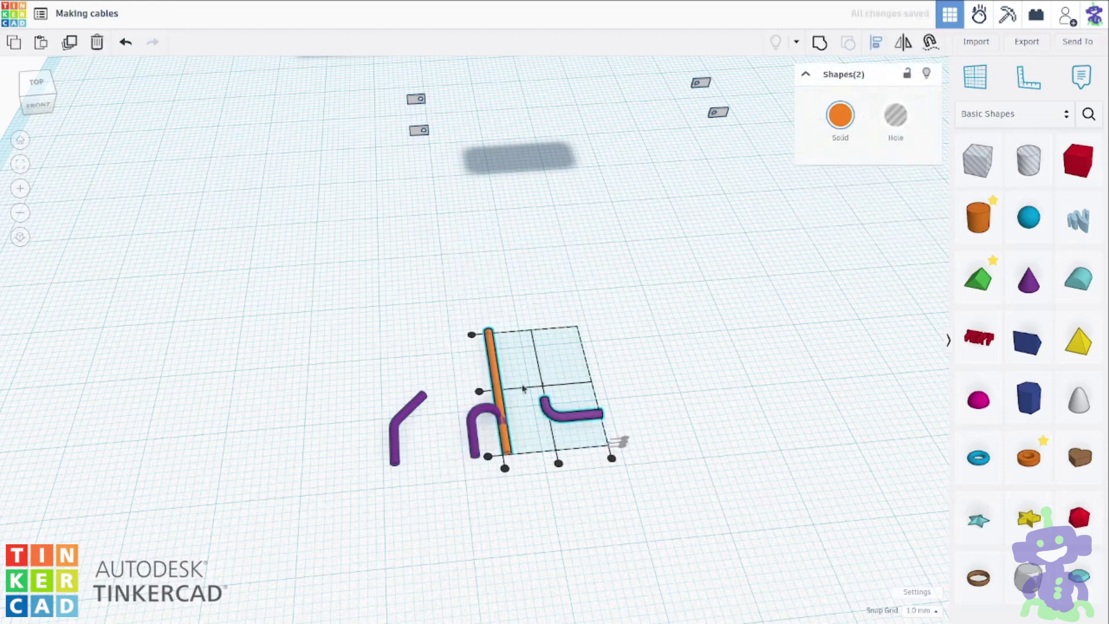
pyautogui.click(488, 458)
pyautogui.moveTo(575, 469); pyautogui.dragTo(520, 425, button='right')
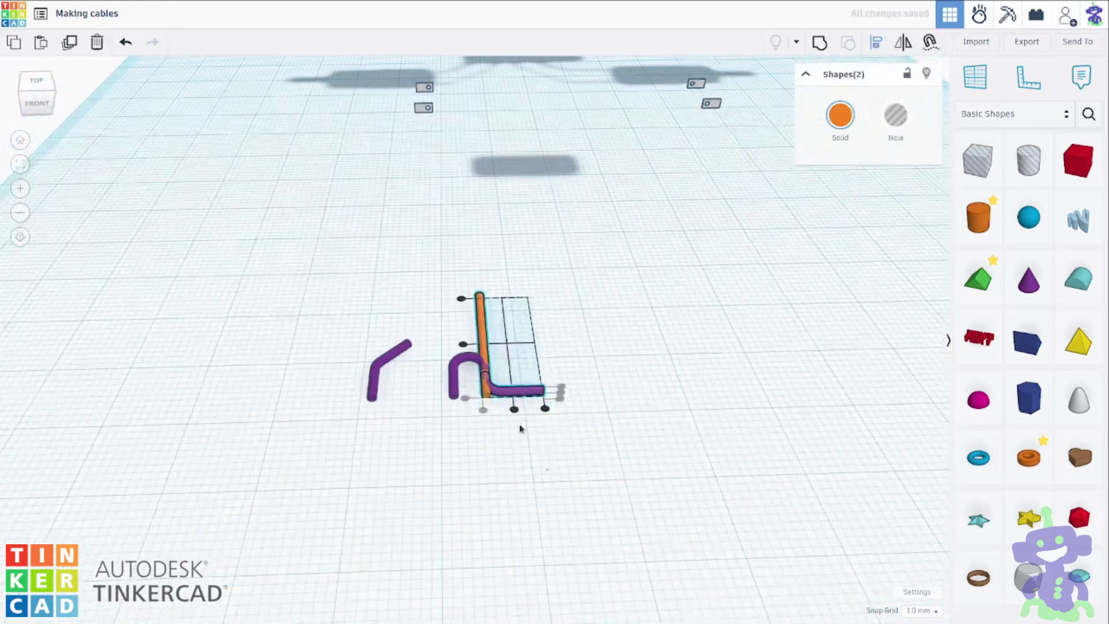
# Move the cylinder aside and slide the right bent pipe against the middle one to close the gap between them.
pyautogui.click(520, 425)
pyautogui.click(488, 332)
pyautogui.hotkey('shift', 'Right')
pyautogui.hotkey('shift', 'Right')
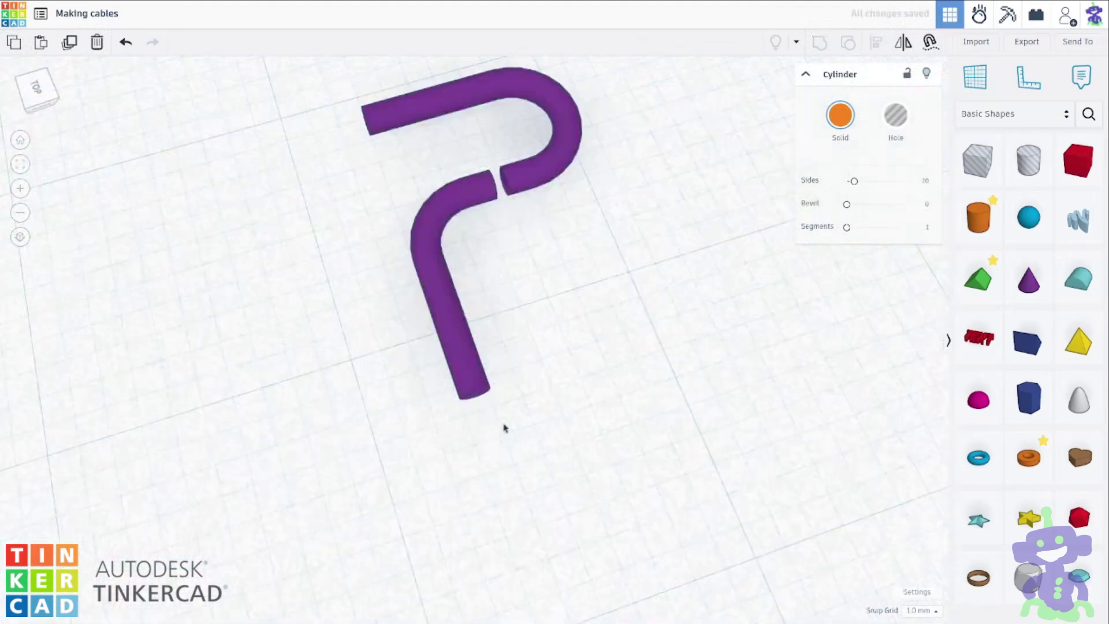
pyautogui.click(503, 373)
pyautogui.moveTo(601, 388); pyautogui.dragTo(629, 375, button='right')
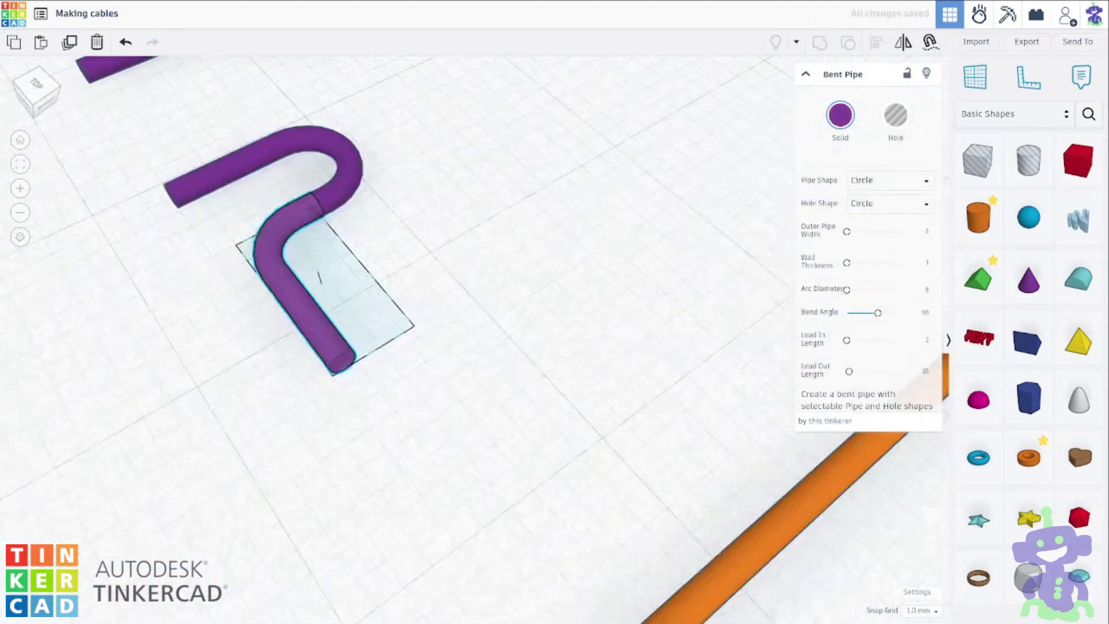
# Group the two joined bent pipes into a single shape.
pyautogui.scroll(-5, 422, 509)
pyautogui.moveTo(310, 466); pyautogui.dragTo(427, 364)
pyautogui.click(818, 46)
pyautogui.moveTo(664, 312); pyautogui.dragTo(748, 299, button='right')
# Align the cylinder with the end section of the four-way terminal block, keeping the block fixed.
pyautogui.click(681, 398)
pyautogui.moveTo(565, 430); pyautogui.dragTo(696, 421, button='right')
pyautogui.scroll(-5, 674, 463)
pyautogui.moveTo(635, 441); pyautogui.dragTo(566, 522, button='right')
pyautogui.keyDown('shift'); pyautogui.click(457, 348); pyautogui.keyUp('shift')
pyautogui.click(875, 42)
pyautogui.click(455, 342)
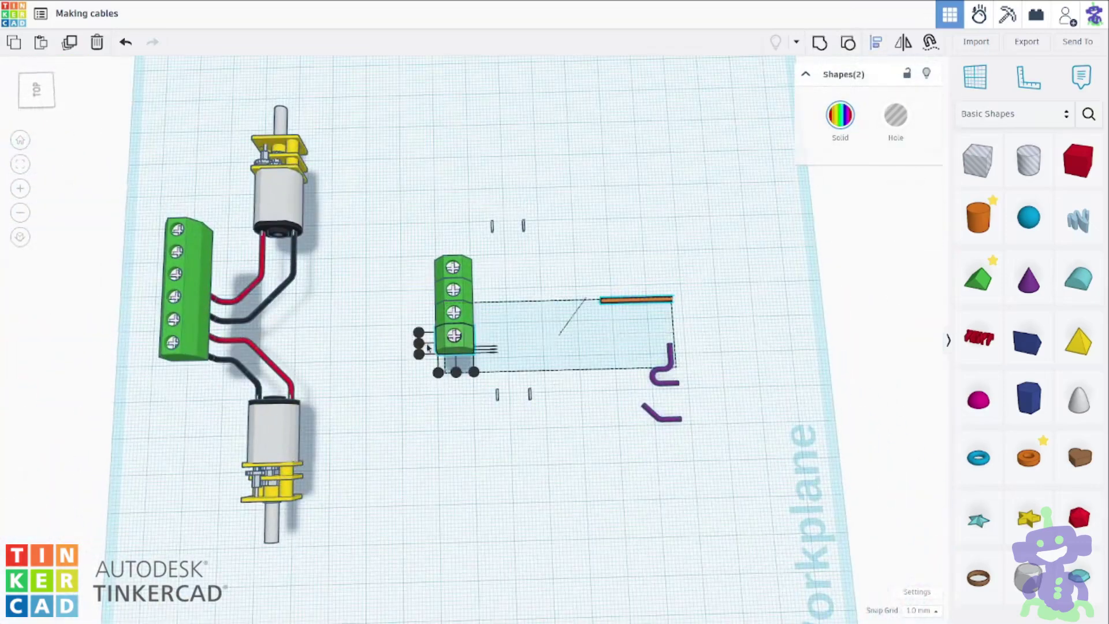
pyautogui.click(420, 344)
pyautogui.click(473, 372)
pyautogui.moveTo(466, 412); pyautogui.dragTo(563, 315, button='right')
pyautogui.click(498, 305)
# Nudge the cylinder so that it sticks out of the end terminal's wire opening.
pyautogui.click(560, 318)
pyautogui.click(426, 273)
pyautogui.scroll(6, 428, 276)
pyautogui.moveTo(563, 399); pyautogui.dragTo(580, 379, button='right')
pyautogui.press('Right')
pyautogui.click(612, 343)
# Rotate the grouped bent pipes so they stand upright.
pyautogui.click(800, 389)
pyautogui.moveTo(799, 389); pyautogui.dragTo(808, 288, button='right')
pyautogui.moveTo(768, 293); pyautogui.dragTo(737, 295)
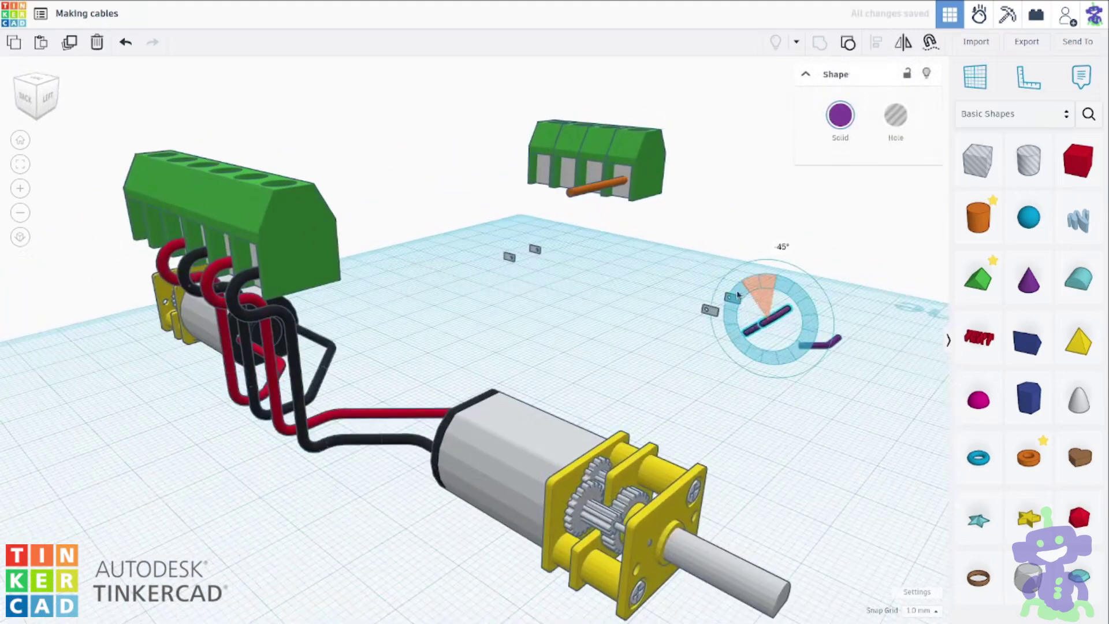
# Align the upright pipe group with the cylinder at the terminal block, keeping the cylinder fixed.
pyautogui.moveTo(611, 209); pyautogui.dragTo(582, 335, button='right')
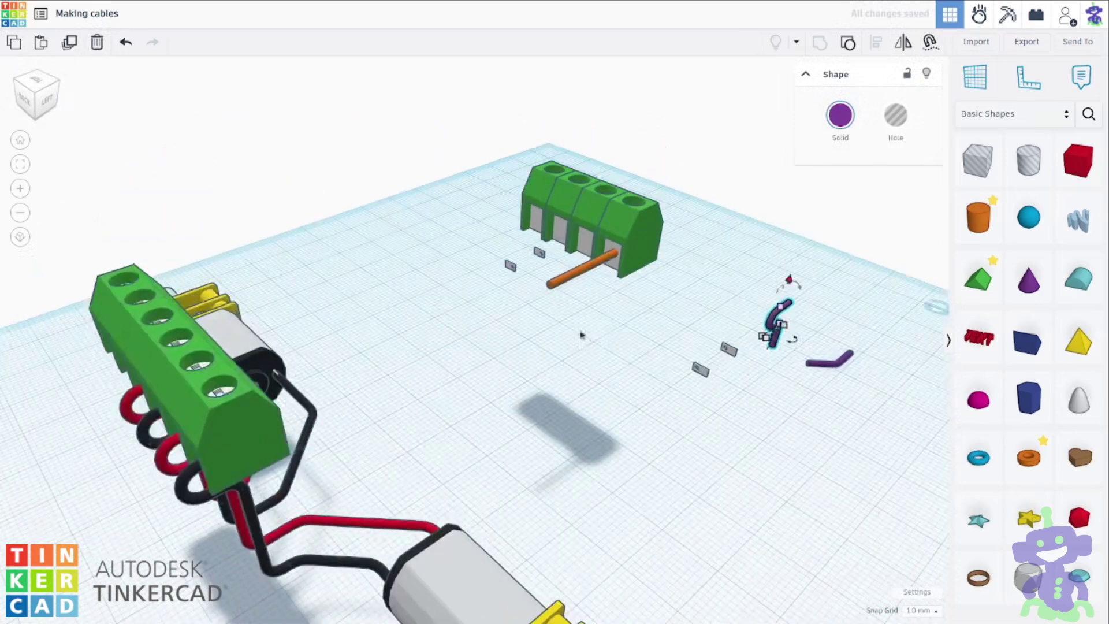
pyautogui.keyDown('shift'); pyautogui.click(578, 288); pyautogui.keyUp('shift')
pyautogui.moveTo(583, 266); pyautogui.dragTo(506, 292, button='right')
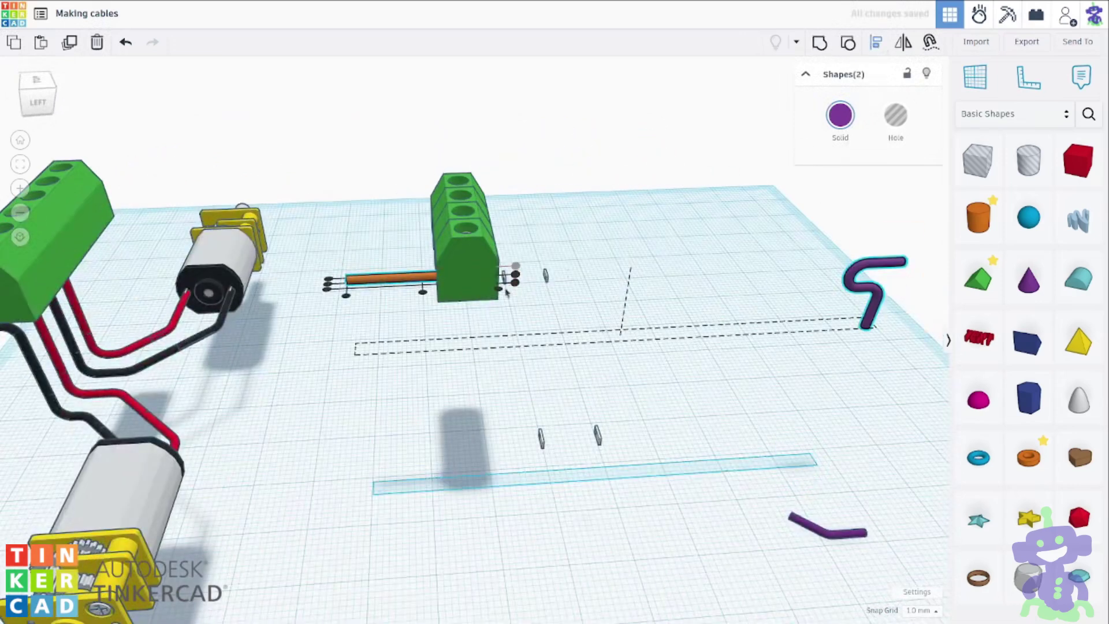
pyautogui.click(501, 288)
pyautogui.click(328, 285)
# Nudge the pipe group so its curved upper end enters the end terminal's opening.
pyautogui.moveTo(462, 344); pyautogui.dragTo(567, 411, button='right')
pyautogui.press('Left')
pyautogui.press('Left')
pyautogui.press('Left')
pyautogui.press('Right')
pyautogui.click(514, 375)
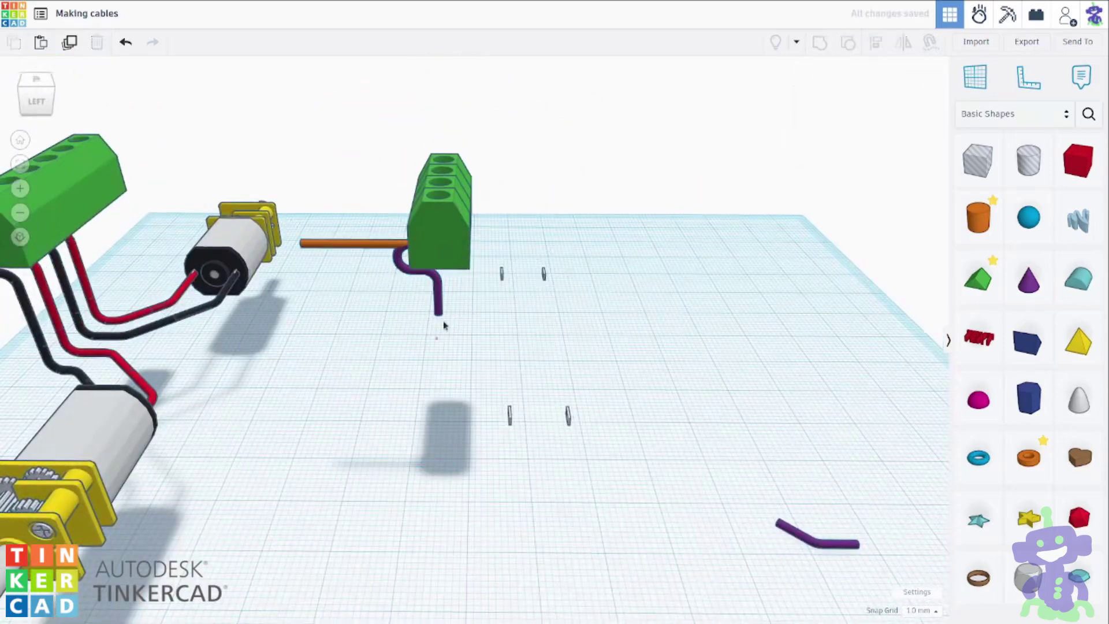
# Ungroup the two bent pipes attached to the terminal block.
pyautogui.click(438, 308)
pyautogui.click(848, 44)
pyautogui.moveTo(637, 341); pyautogui.dragTo(623, 372, button='right')
pyautogui.scroll(3, 525, 386)
pyautogui.moveTo(392, 370); pyautogui.dragTo(463, 308, button='middle')
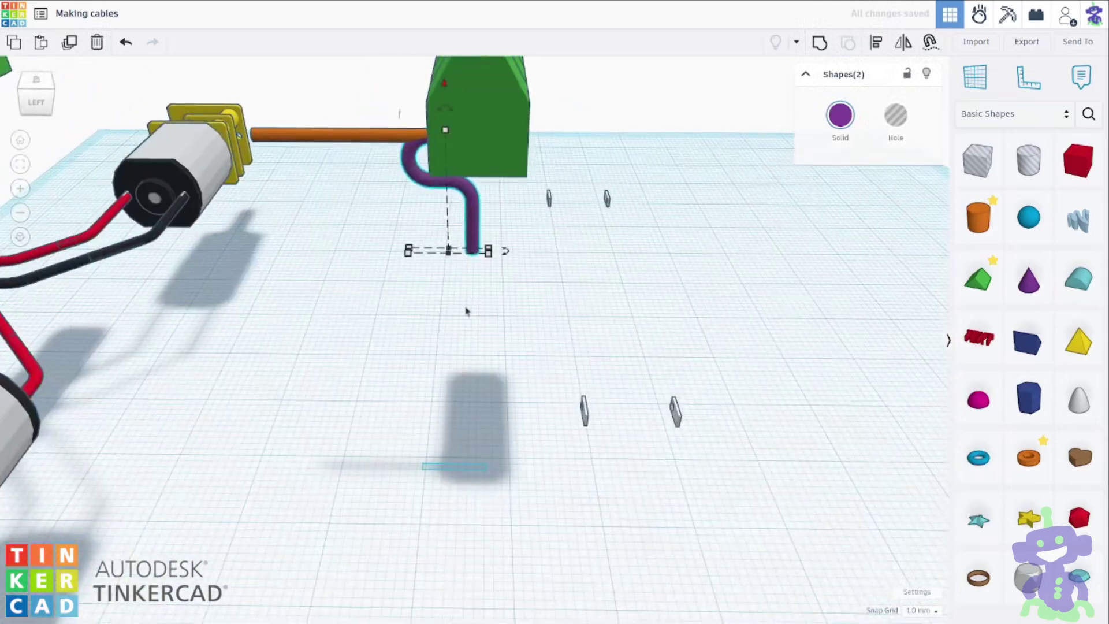
pyautogui.click(462, 307)
# Rotate the loose 45-degree bent pipe a quarter turn on the workplane and mirror it.
pyautogui.click(338, 134)
pyautogui.scroll(-3, 462, 416)
pyautogui.moveTo(781, 561); pyautogui.dragTo(619, 514, button='middle')
pyautogui.moveTo(620, 515); pyautogui.dragTo(720, 448)
pyautogui.moveTo(800, 509); pyautogui.dragTo(750, 521, button='right')
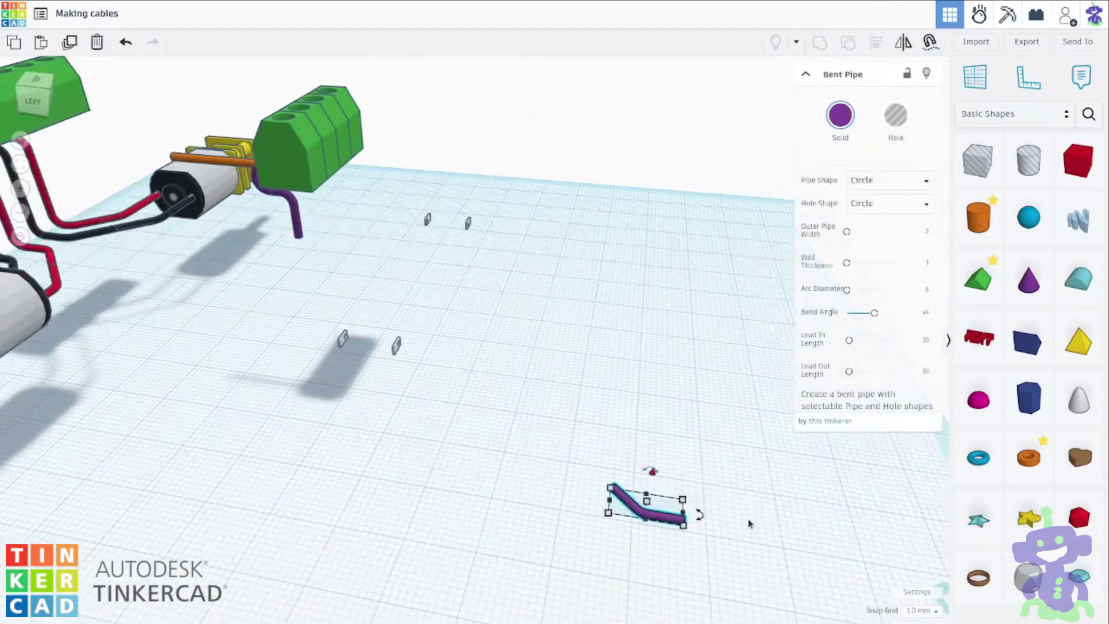
pyautogui.moveTo(701, 515); pyautogui.dragTo(644, 558)
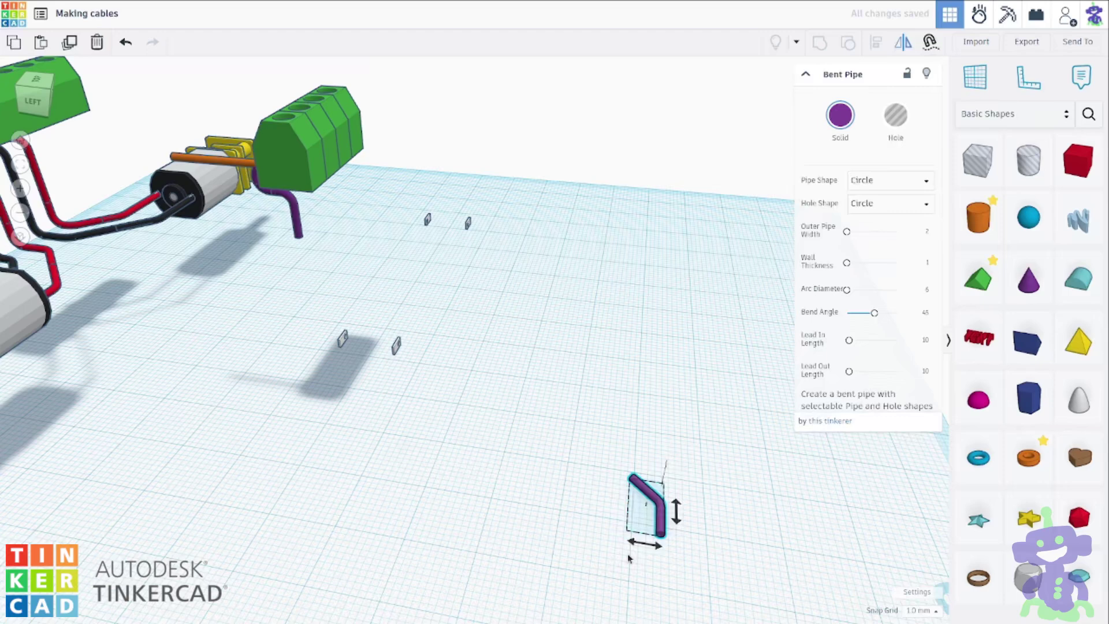
# Rotate the cylinder a quarter turn so it runs parallel to the terminal block's row.
pyautogui.moveTo(425, 539); pyautogui.dragTo(189, 261, button='right')
pyautogui.click(204, 221)
pyautogui.moveTo(230, 243); pyautogui.dragTo(346, 212)
# Align the cylinder with the front motor contact closest to the terminal block, keeping the contact fixed.
pyautogui.keyDown('shift'); pyautogui.click(409, 374); pyautogui.keyUp('shift')
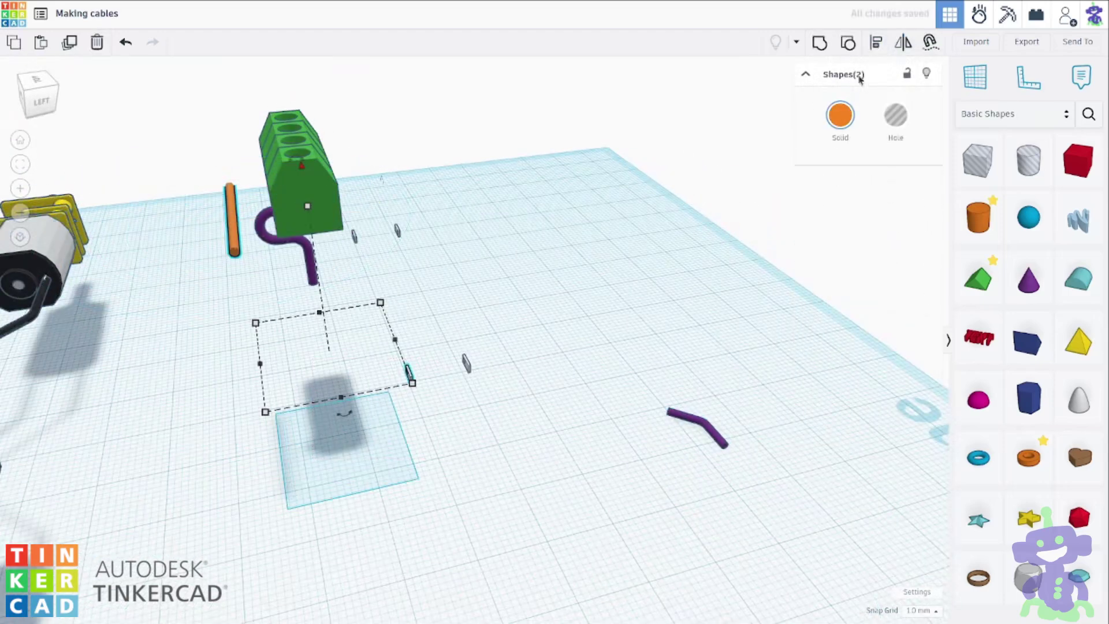
pyautogui.click(875, 42)
pyautogui.click(410, 377)
pyautogui.click(415, 392)
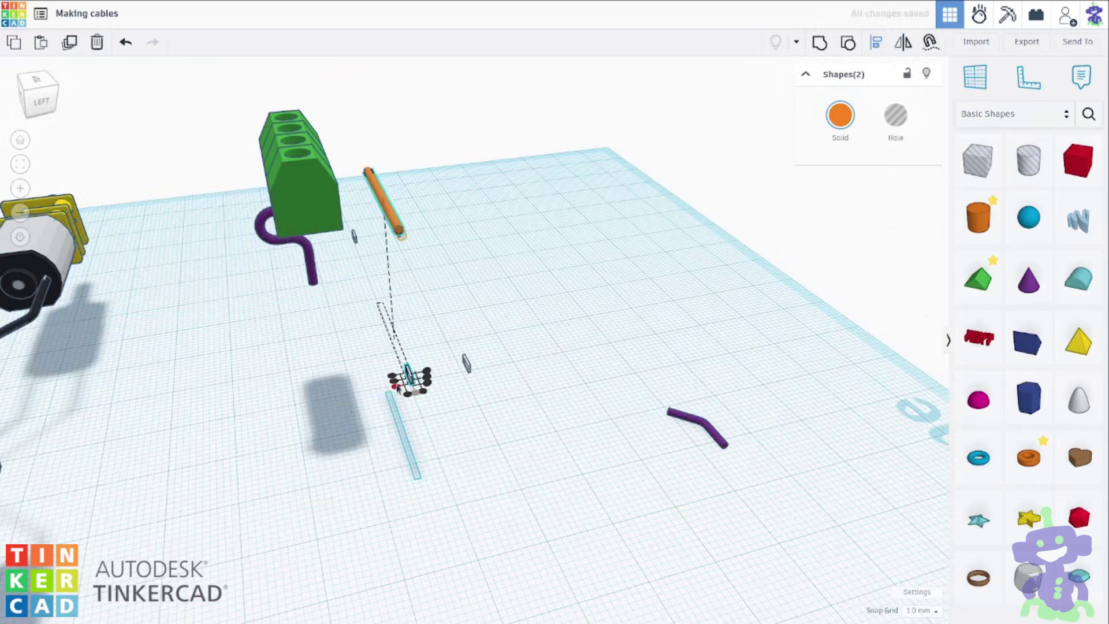
pyautogui.click(428, 380)
# Align the 45-degree bent pipe with the cylinder at the motor contact, keeping the cylinder fixed.
pyautogui.click(690, 418)
pyautogui.moveTo(484, 477); pyautogui.dragTo(647, 462, button='right')
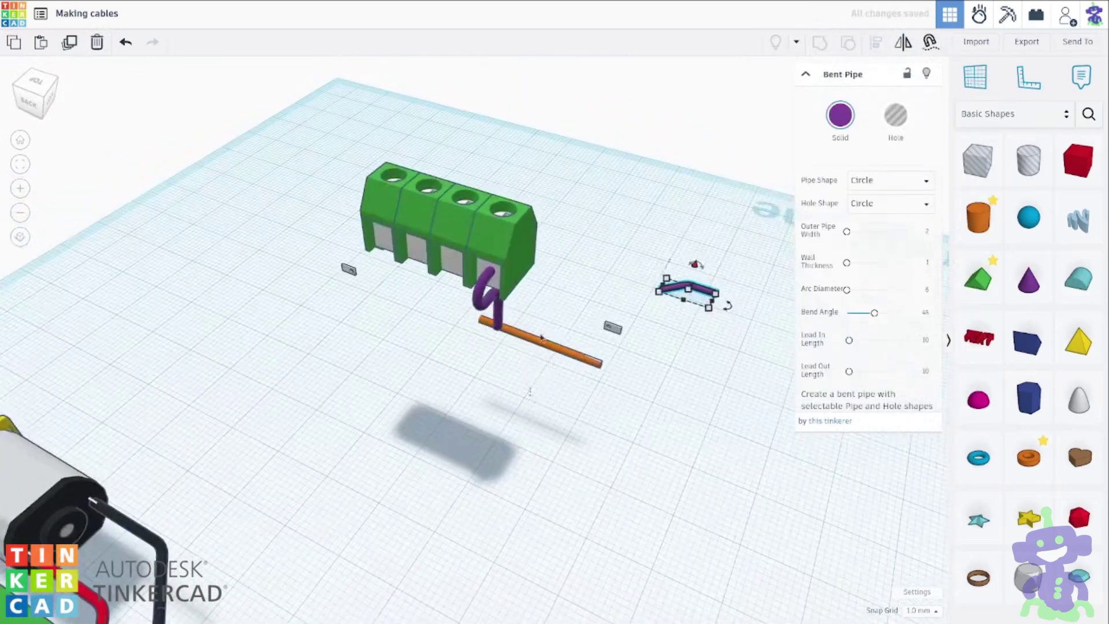
pyautogui.click(563, 349)
pyautogui.keyDown('shift'); pyautogui.click(688, 285); pyautogui.keyUp('shift')
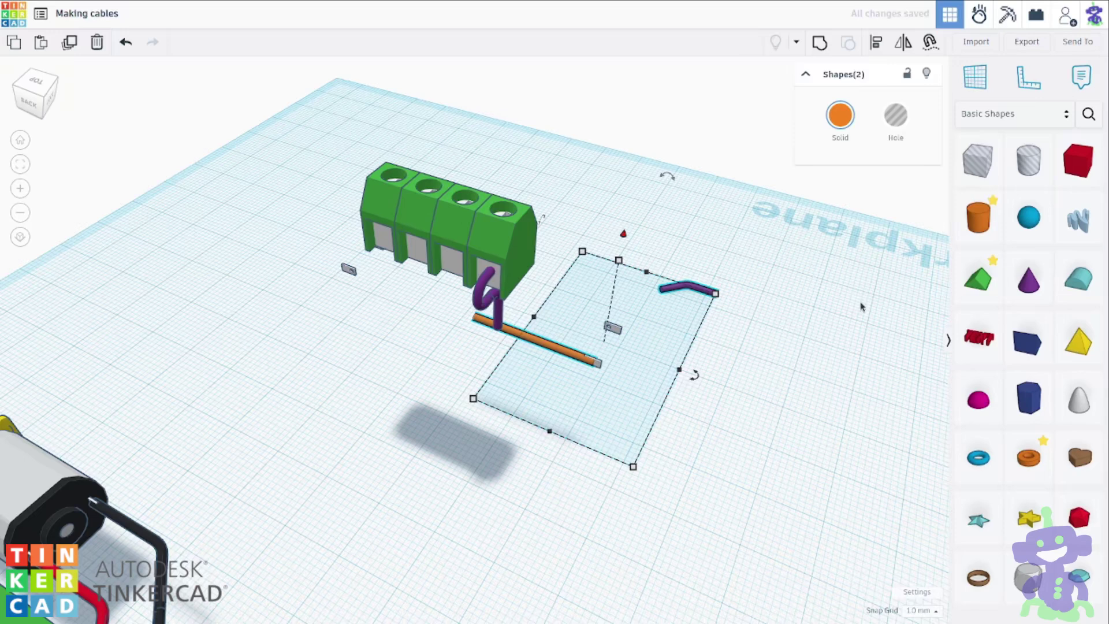
pyautogui.click(876, 43)
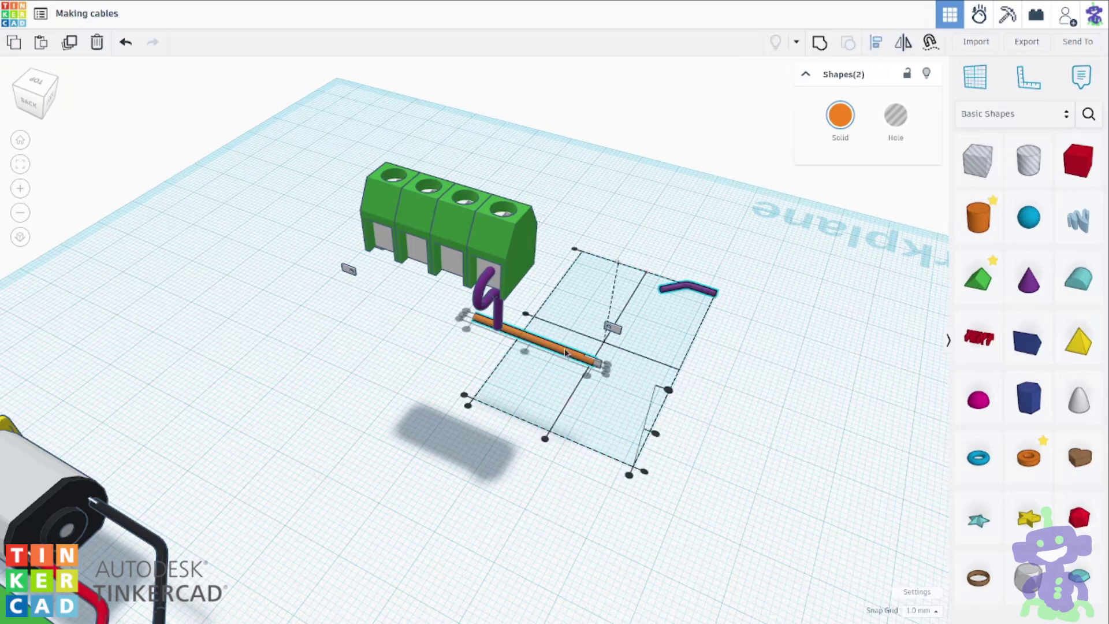
pyautogui.click(587, 375)
pyautogui.click(608, 371)
pyautogui.click(464, 316)
pyautogui.moveTo(537, 427); pyautogui.dragTo(483, 437, button='right')
# Duplicate and mirror the terminal's lower bent pipe, and align the copy's height with the bottom of the 45-degree pipe.
pyautogui.click(473, 486)
pyautogui.click(364, 244)
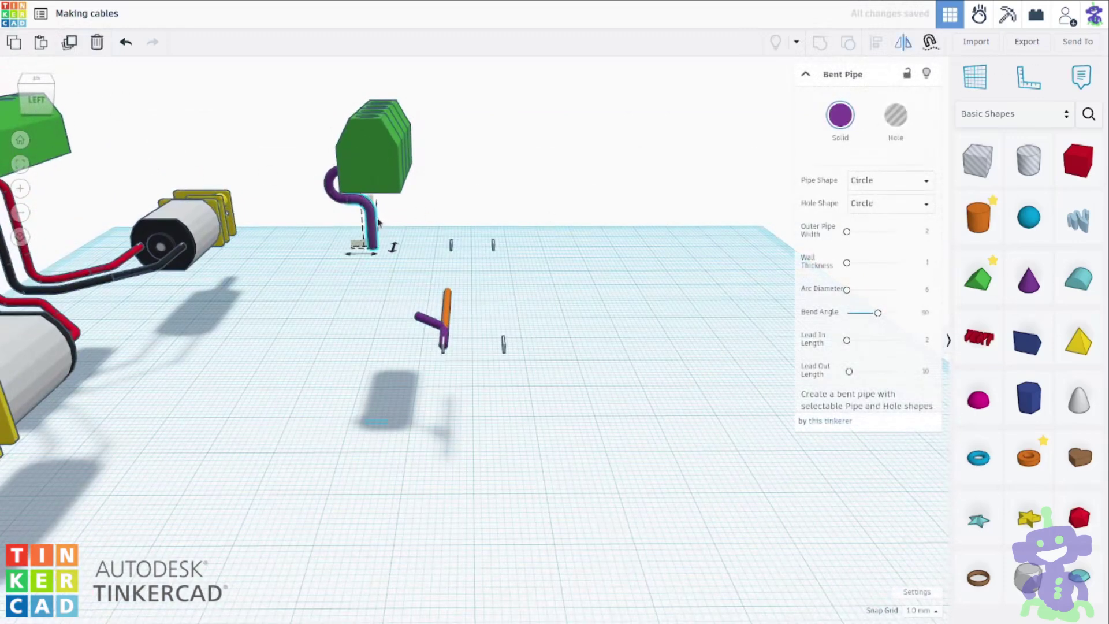
pyautogui.keyDown('shift'); pyautogui.click(429, 321); pyautogui.keyUp('shift')
pyautogui.click(875, 43)
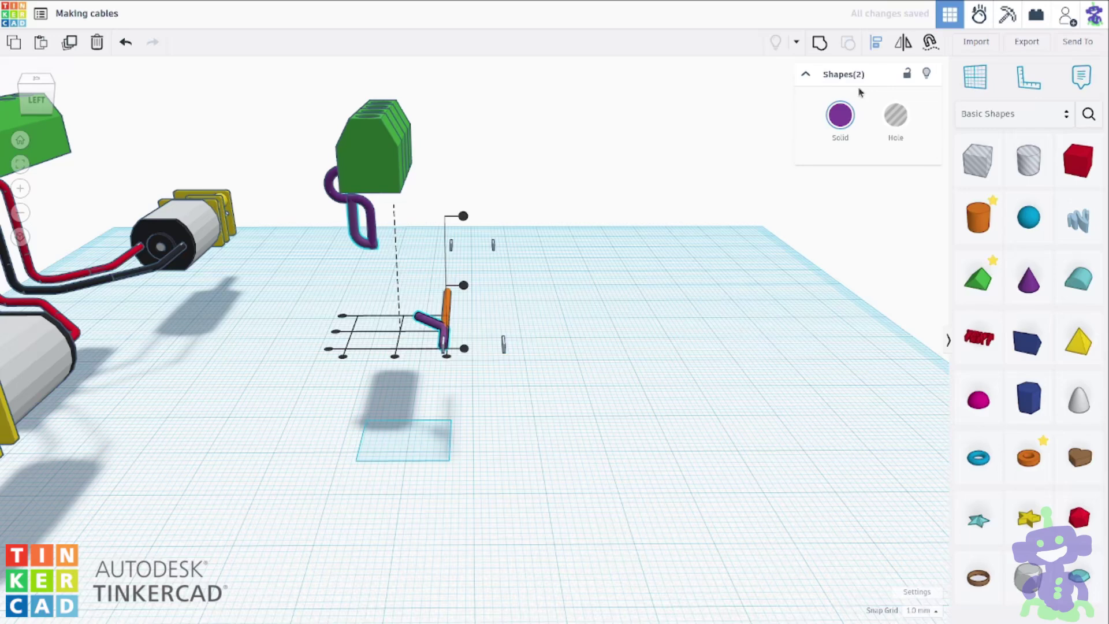
pyautogui.click(422, 322)
pyautogui.click(463, 349)
pyautogui.moveTo(487, 375); pyautogui.dragTo(537, 411, button='right')
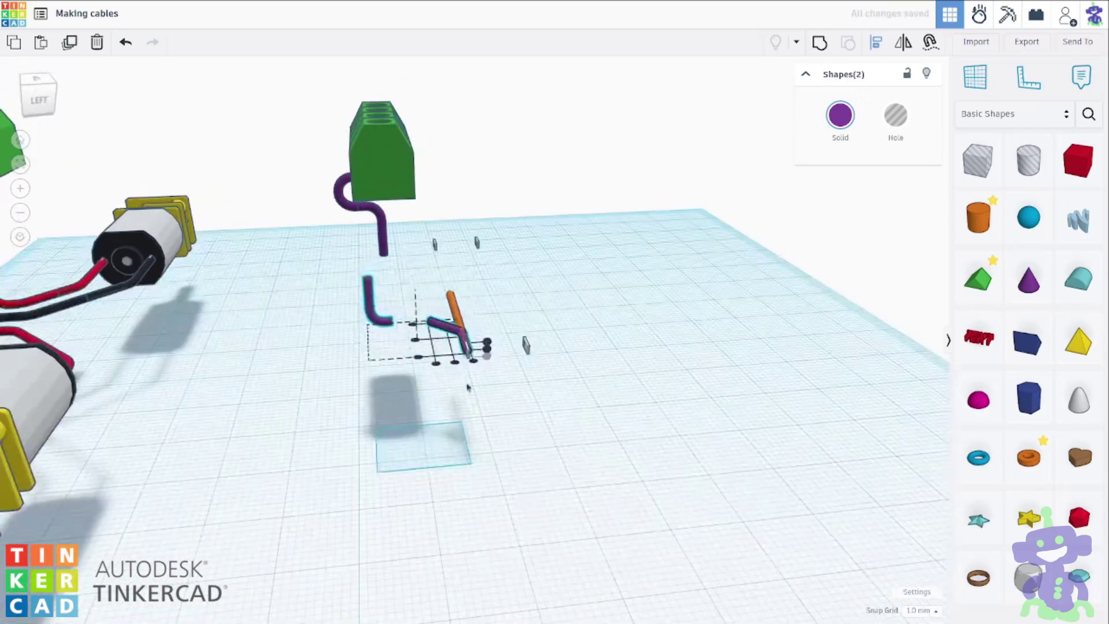
# Rotate the cylinder upright and align it in line with the terminal's downward bent pipe, keeping that pipe fixed.
pyautogui.click(455, 315)
pyautogui.moveTo(455, 316); pyautogui.dragTo(420, 356, button='right')
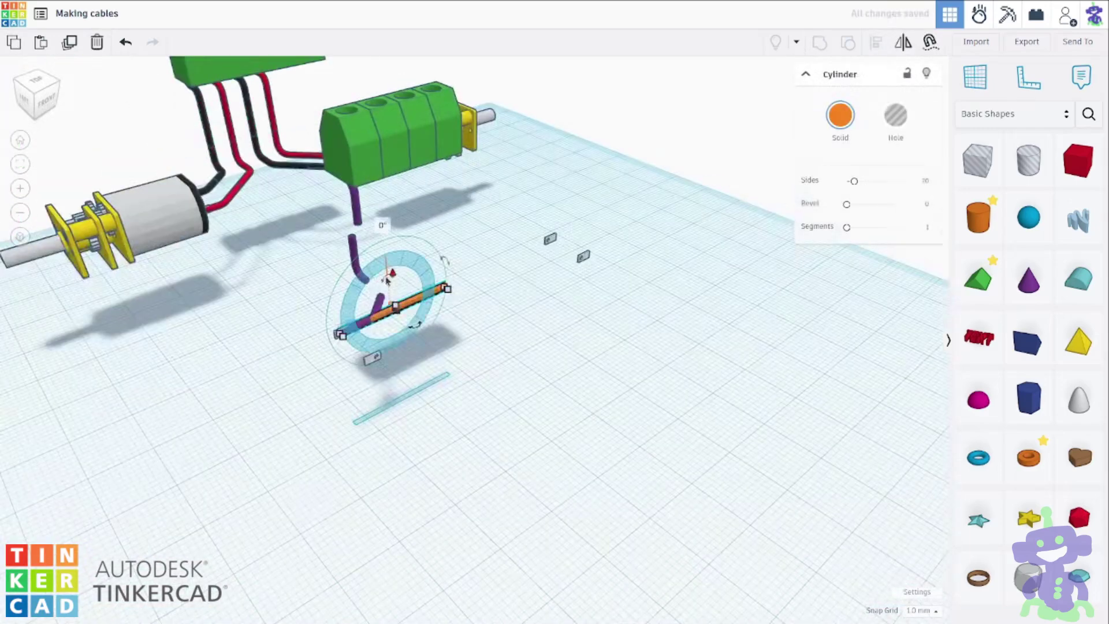
pyautogui.moveTo(383, 231); pyautogui.dragTo(354, 330)
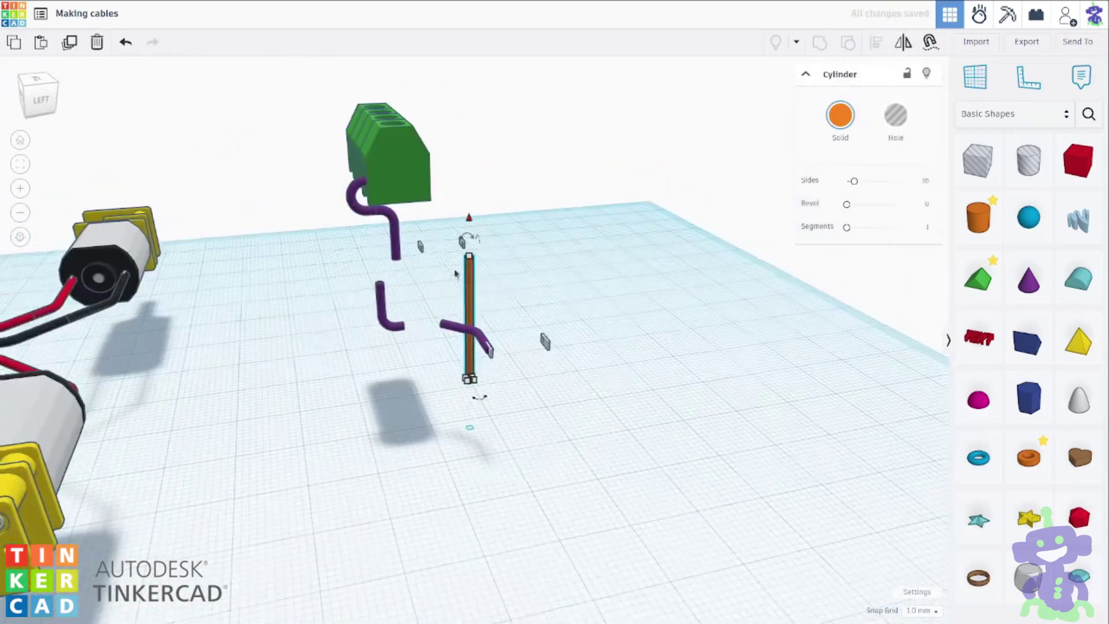
pyautogui.click(875, 42)
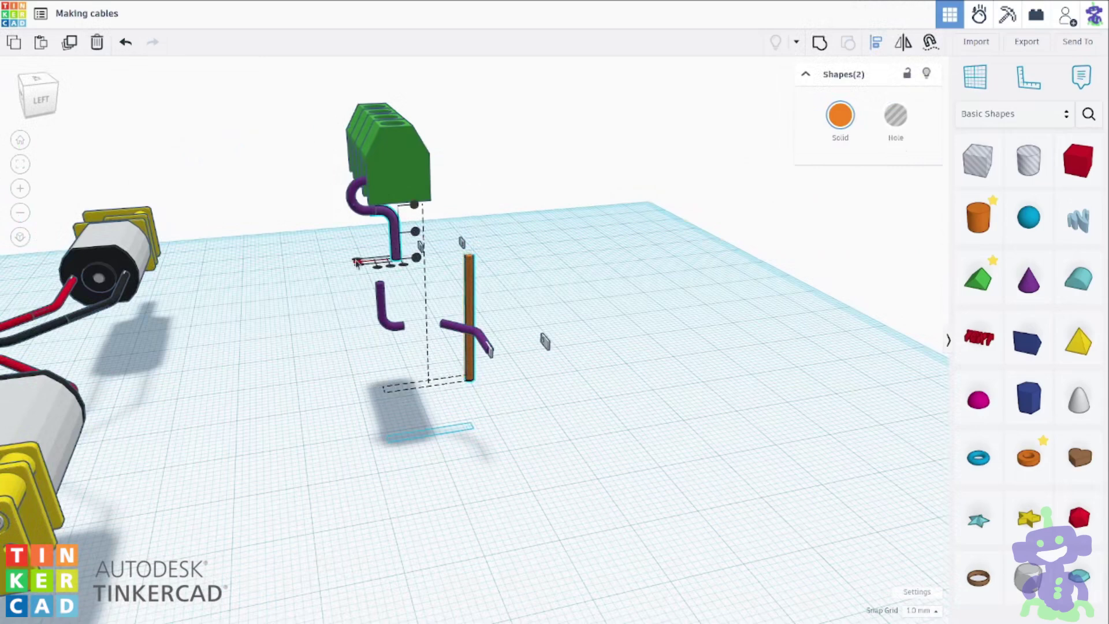
pyautogui.click(357, 263)
pyautogui.click(403, 264)
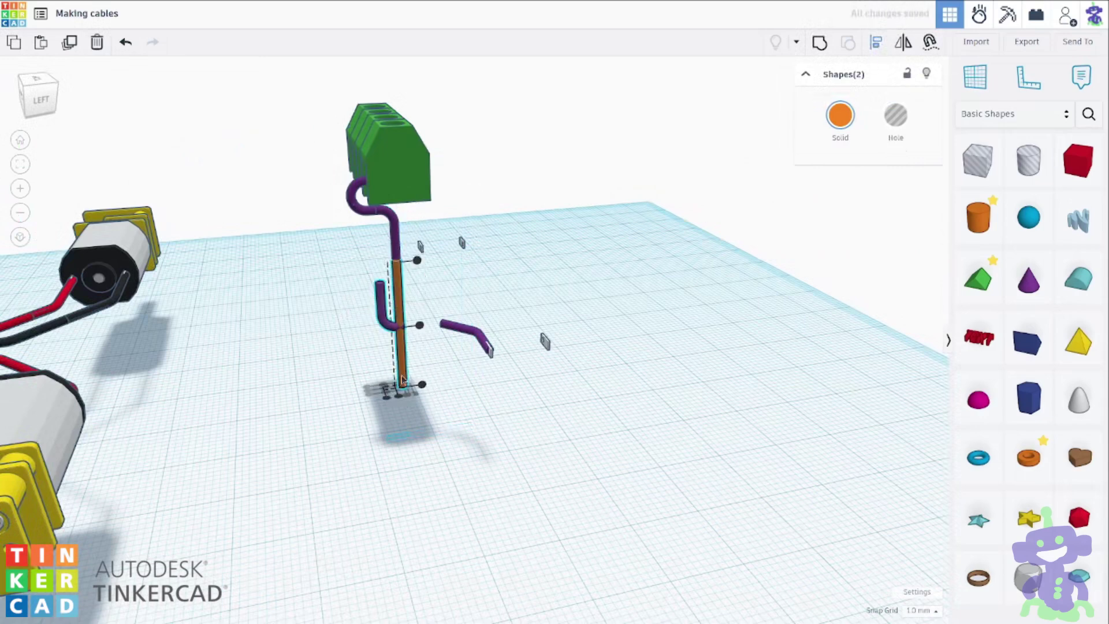
# Align the copied bent pipe's vertical leg with the upright cylinder, keeping the cylinder fixed.
pyautogui.click(397, 398)
pyautogui.moveTo(397, 401); pyautogui.dragTo(549, 387, button='right')
pyautogui.click(370, 458)
# Try a lead-in length of 2 on the 45-degree bent pipe and drop it to the workplane.
pyautogui.click(422, 359)
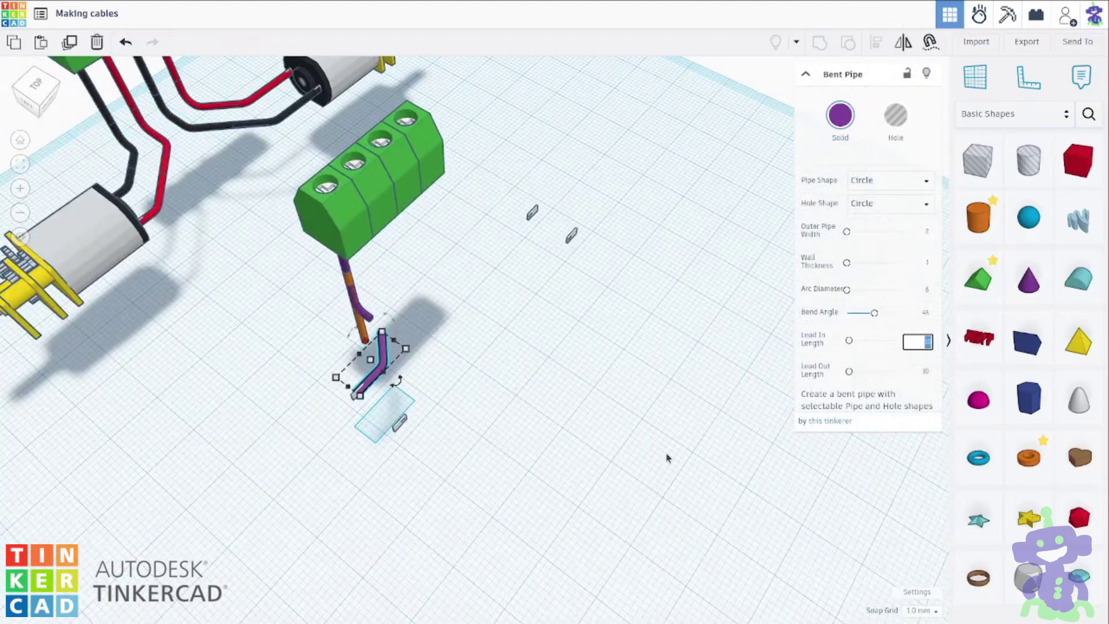
pyautogui.moveTo(495, 495); pyautogui.dragTo(418, 508, button='right')
pyautogui.press('Left')
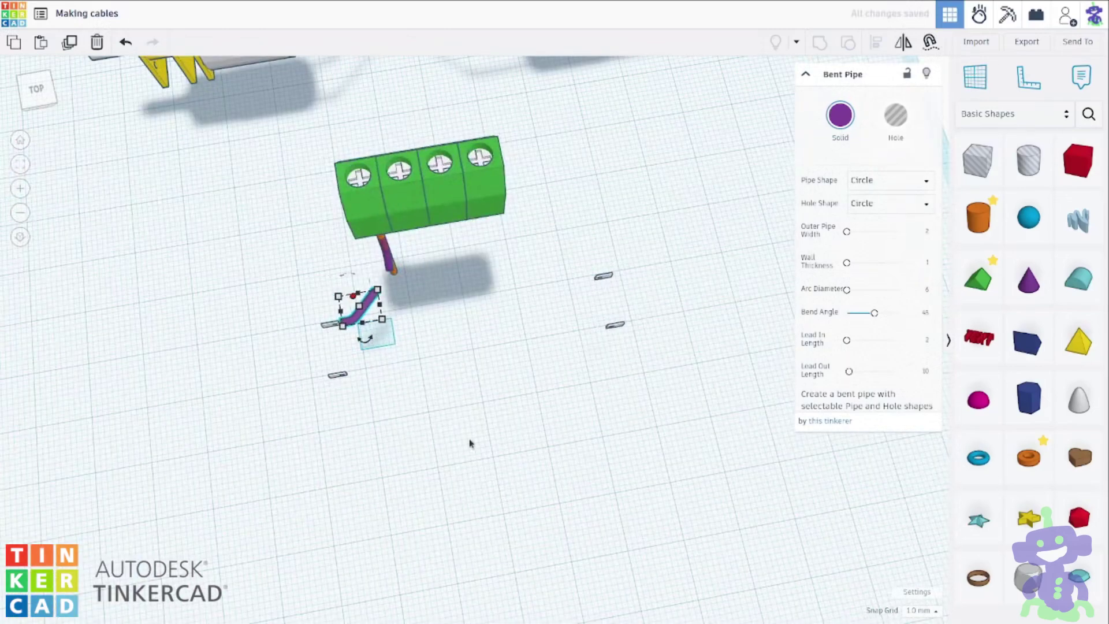
pyautogui.rightClick(925, 341)
pyautogui.click(926, 341)
pyautogui.write('2')
pyautogui.press('Return')
pyautogui.press('d')
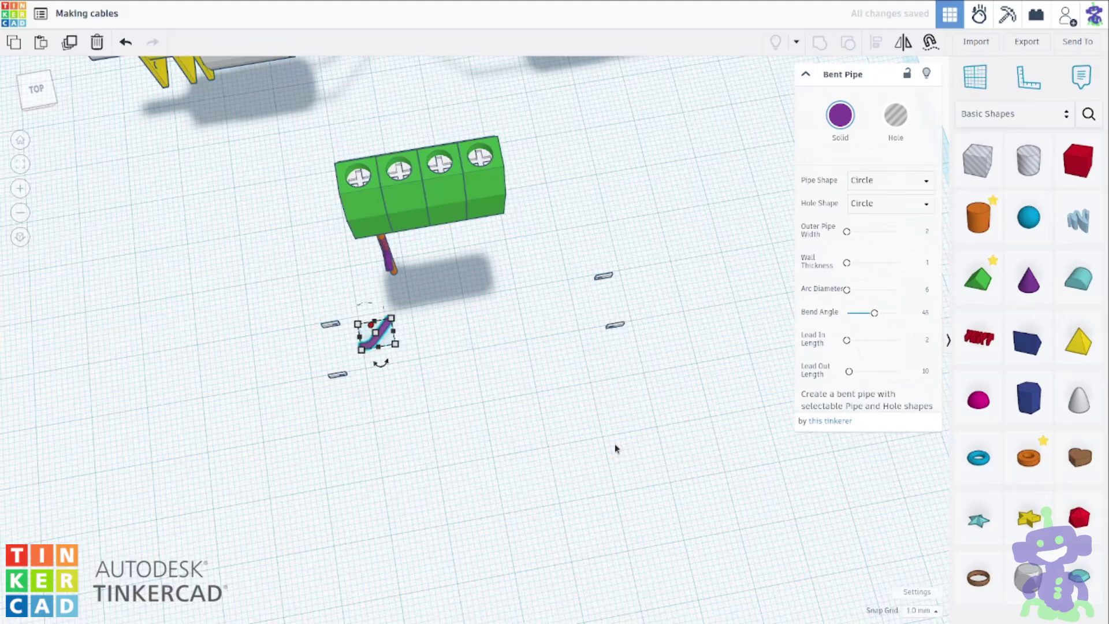
pyautogui.moveTo(614, 444); pyautogui.dragTo(363, 441, button='right')
# Undo the drop to the workplane and set the 45-degree bent pipe's lead-in length to 5.
pyautogui.hotkey('ctrl', 'z')
pyautogui.press('f')
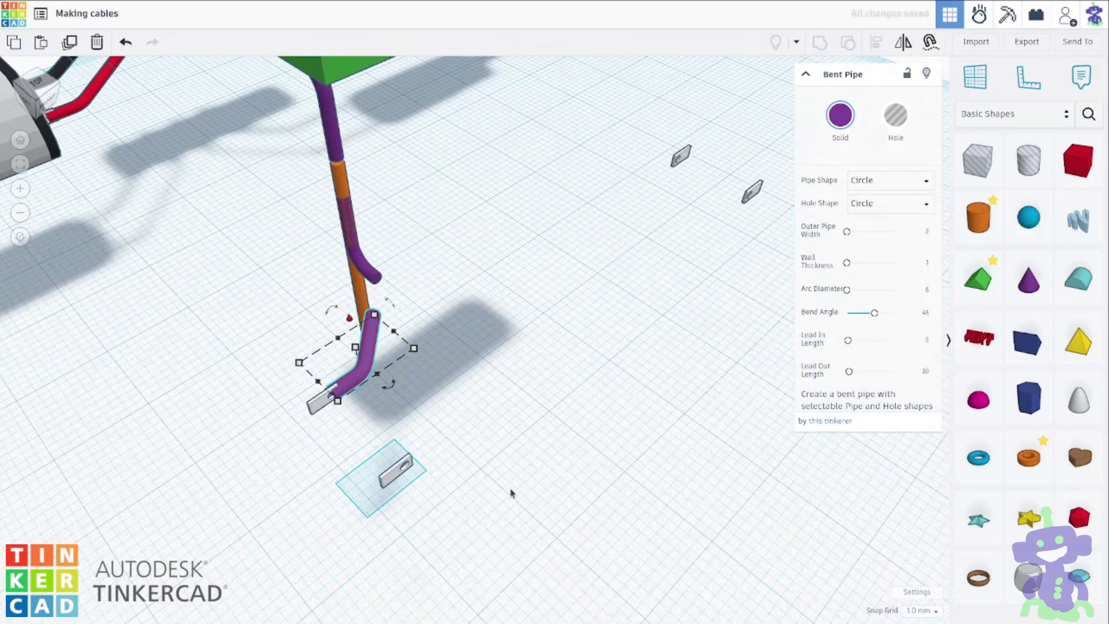
pyautogui.moveTo(511, 492); pyautogui.dragTo(563, 419, button='right')
pyautogui.click(563, 418)
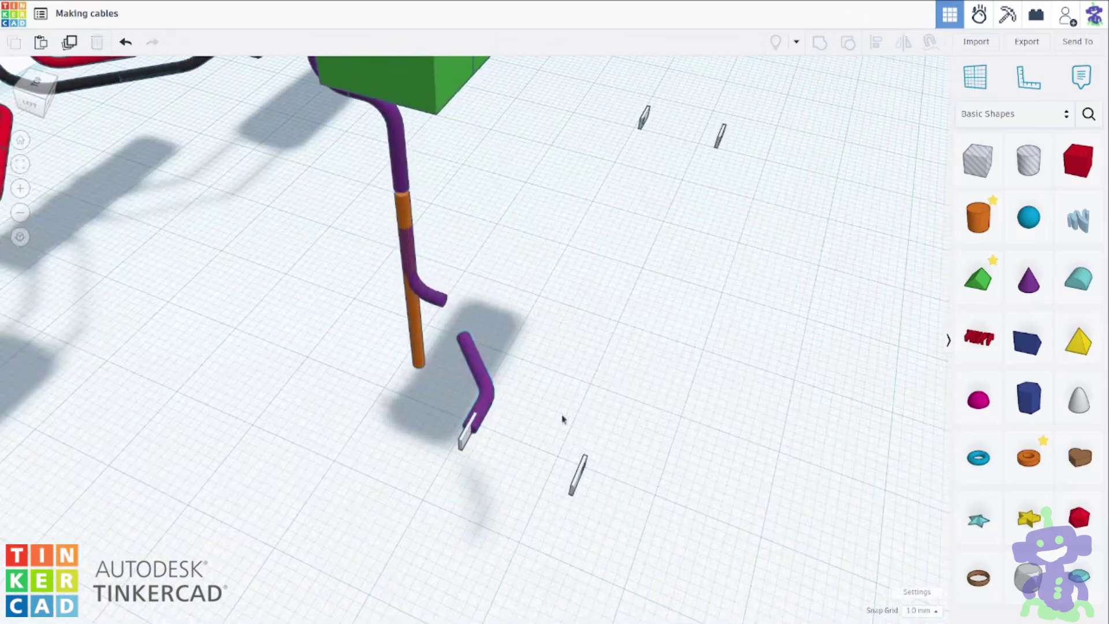
# Duplicate the 45-degree bent pipe, then mirror the copy and move it toward the vertical pipe's lower end.
pyautogui.click(478, 369)
pyautogui.press('m')
pyautogui.moveTo(464, 471); pyautogui.dragTo(582, 465, button='right')
pyautogui.click(621, 381)
pyautogui.click(614, 345)
pyautogui.click(597, 343)
pyautogui.moveTo(616, 378); pyautogui.dragTo(573, 332)
# Align the mirrored 45-degree copy in line with the vertical bent pipe's short end, keeping the vertical pipe fixed.
pyautogui.click(504, 306)
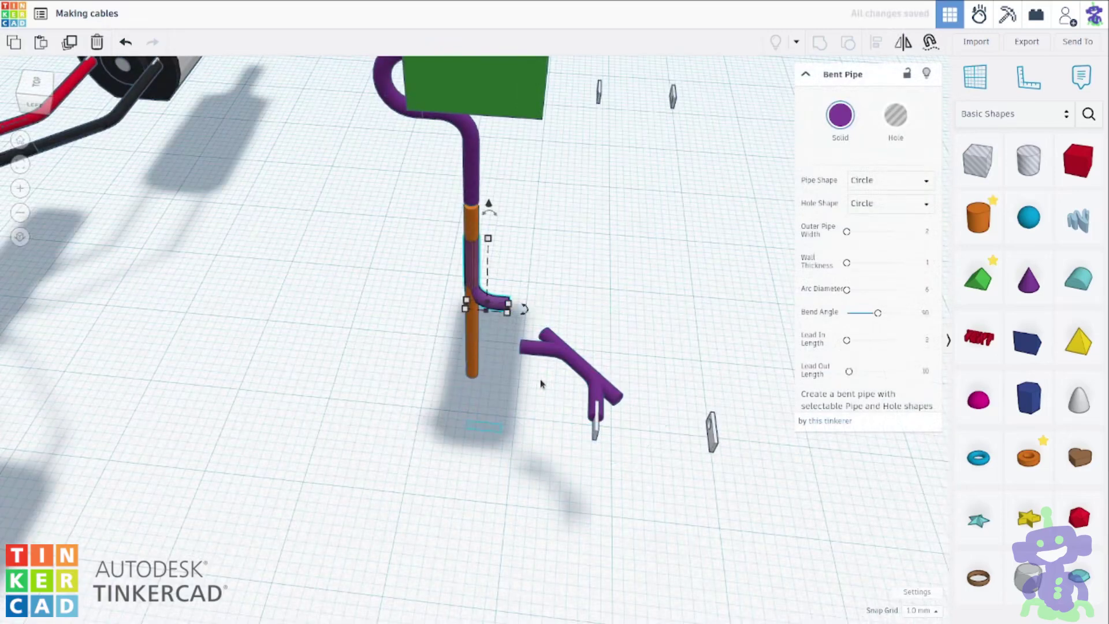
pyautogui.keyDown('shift'); pyautogui.click(544, 351); pyautogui.keyUp('shift')
pyautogui.click(497, 305)
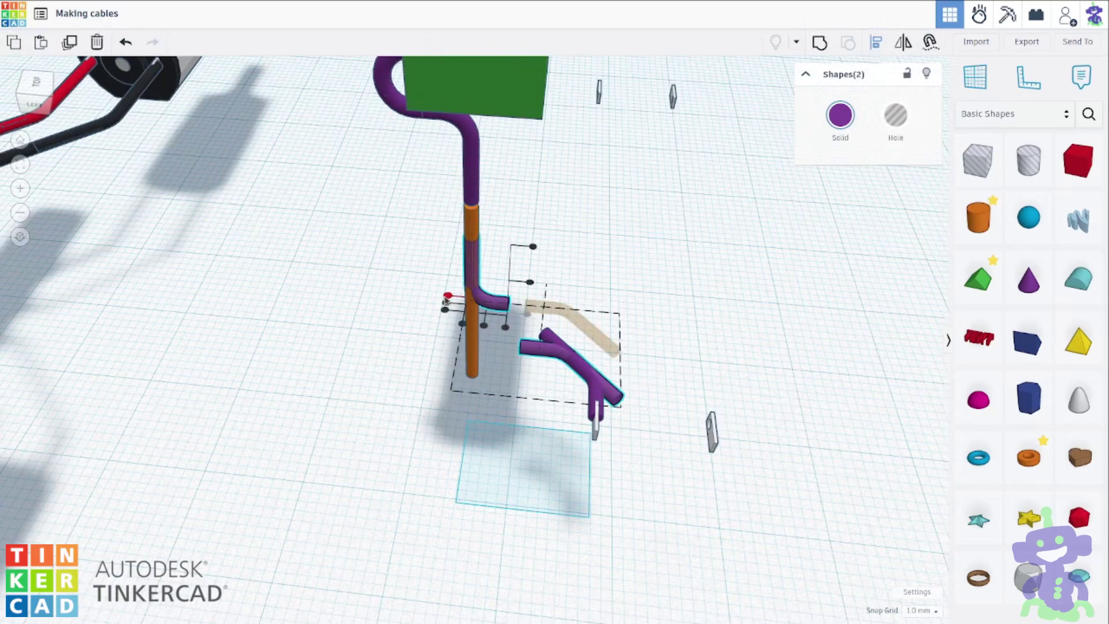
pyautogui.click(449, 298)
pyautogui.click(550, 460)
# Set the mirrored 45-degree copy's lead-in length to 2.
pyautogui.moveTo(550, 460); pyautogui.dragTo(547, 479, button='right')
pyautogui.click(562, 342)
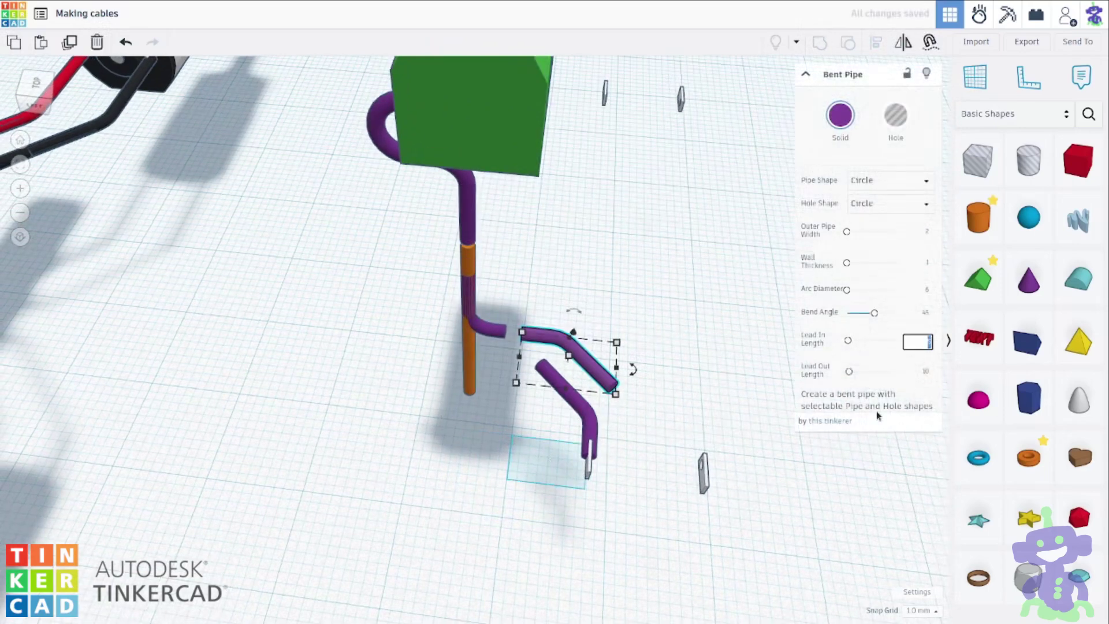
pyautogui.press('Return')
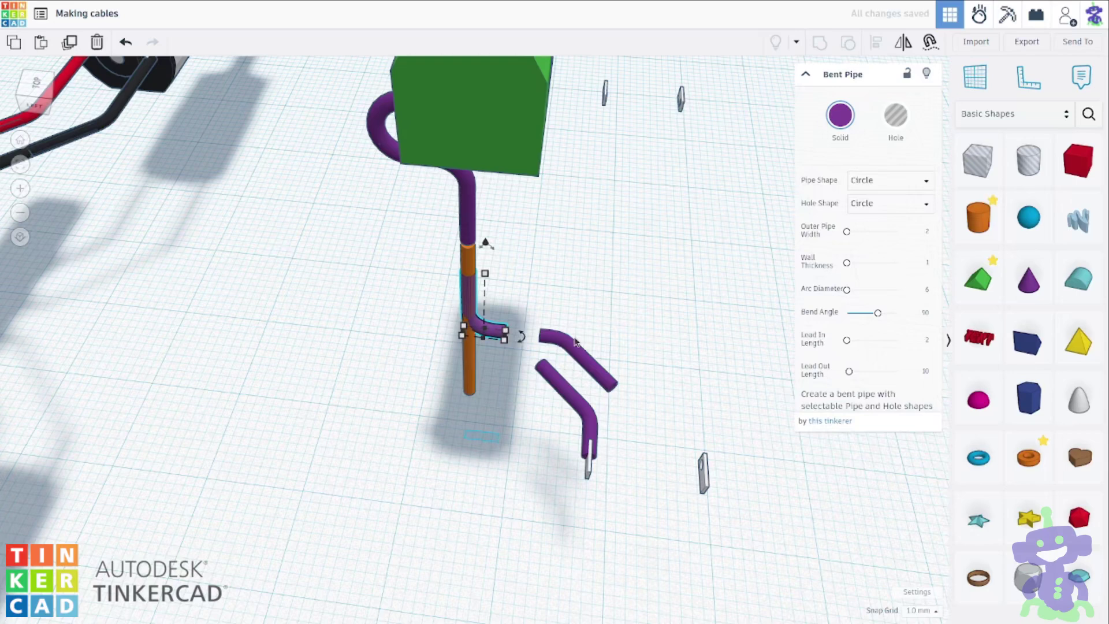
# Move the shortened copy against the vertical pipe's lower end and nudge the contact's bent pipe toward lining up with it.
pyautogui.moveTo(575, 340); pyautogui.dragTo(537, 338)
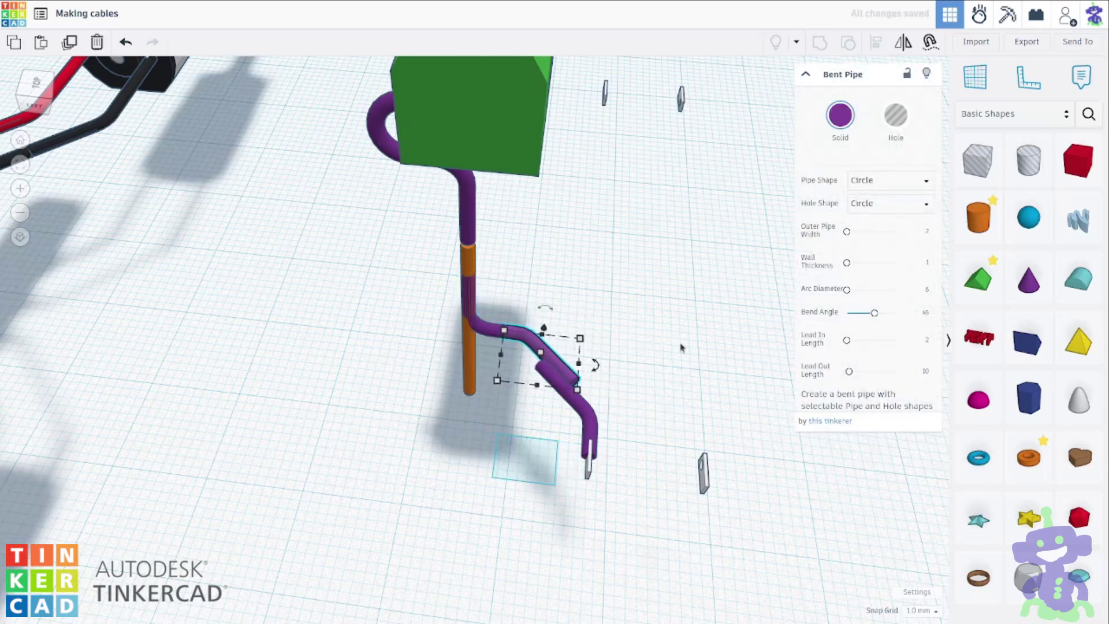
pyautogui.press('Left')
pyautogui.press('Right')
pyautogui.press('Left')
pyautogui.click(588, 413)
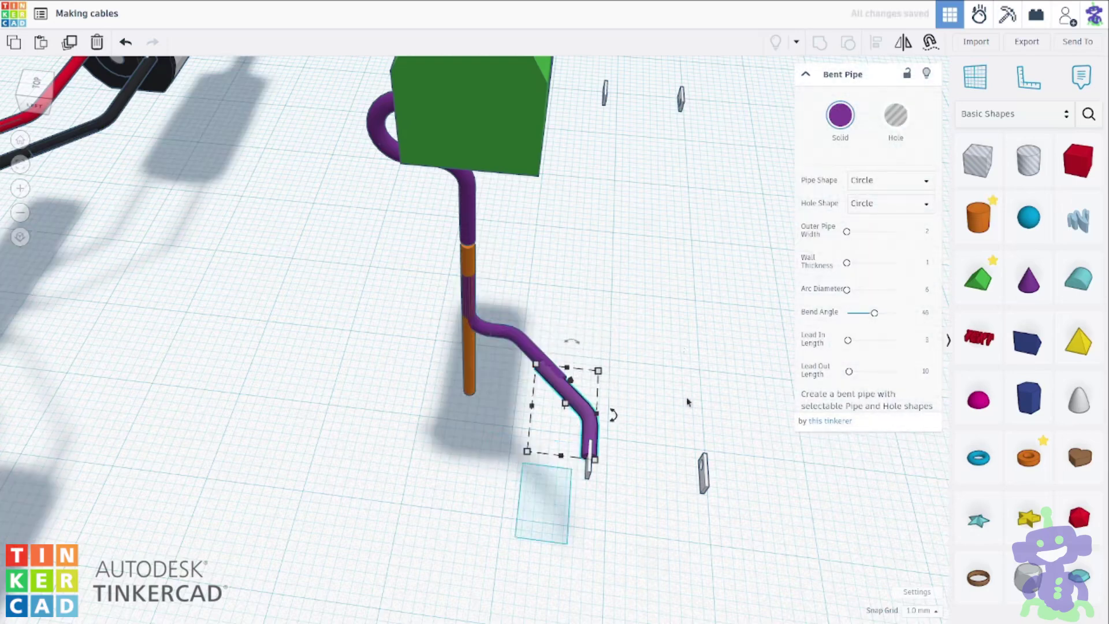
pyautogui.press('Up')
# Turn the snap grid off and nudge the middle 45-degree bent pipe into line with the contact's bent pipe.
pyautogui.click(520, 340)
pyautogui.moveTo(670, 462); pyautogui.dragTo(547, 477, button='right')
pyautogui.press('f')
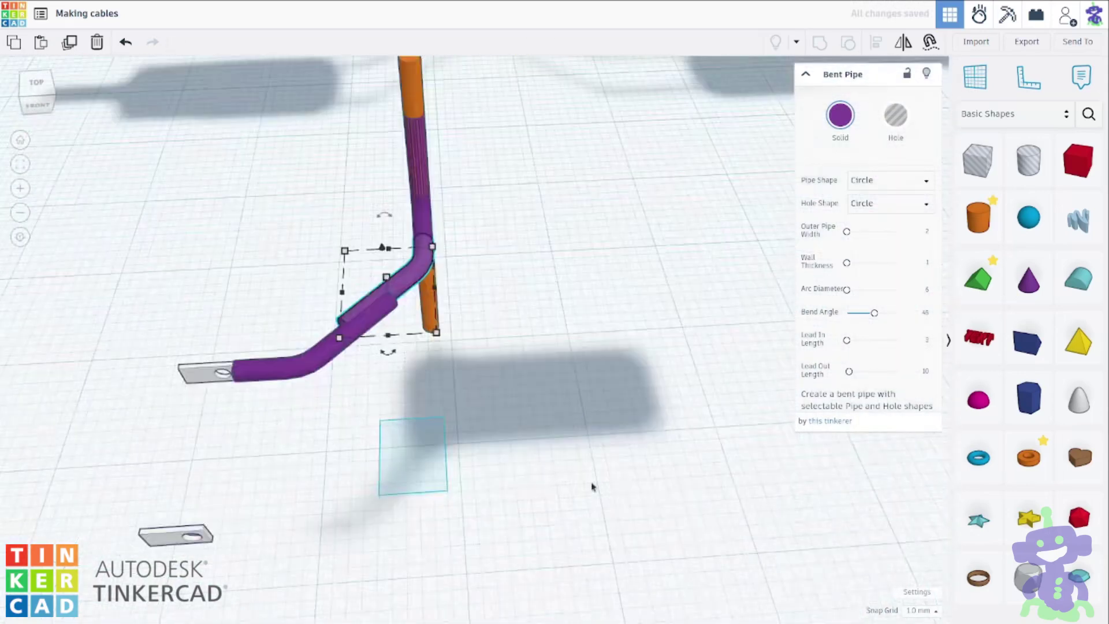
pyautogui.click(921, 610)
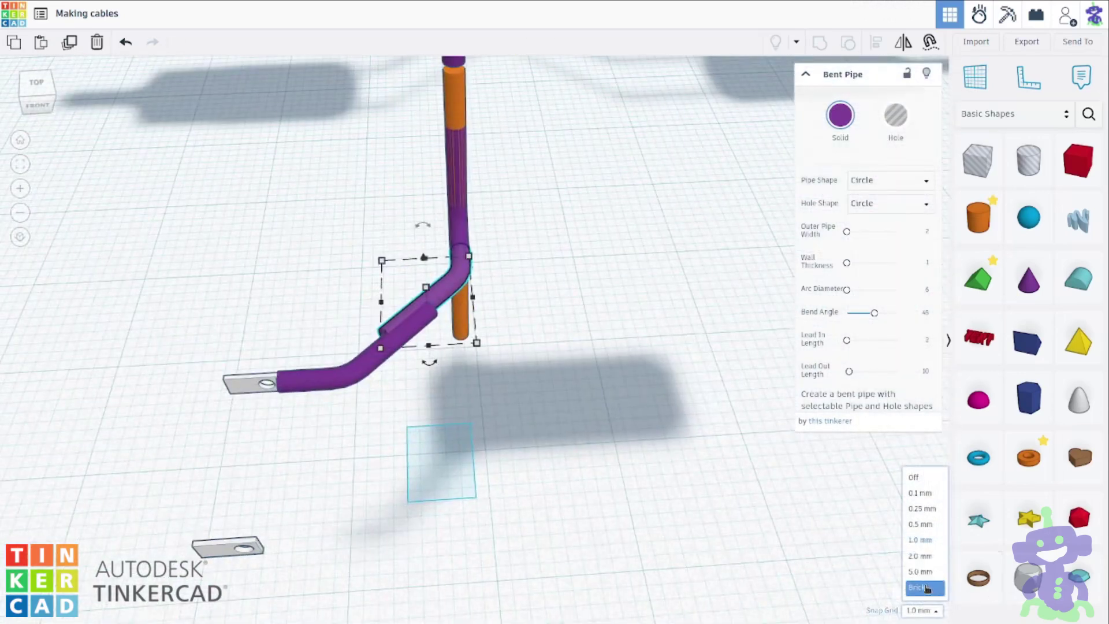
pyautogui.click(918, 477)
pyautogui.moveTo(616, 460); pyautogui.dragTo(669, 409, button='right')
pyautogui.press('Down')
pyautogui.press('Down')
pyautogui.press('Down')
pyautogui.press('Down')
pyautogui.press('Down')
pyautogui.press('Down')
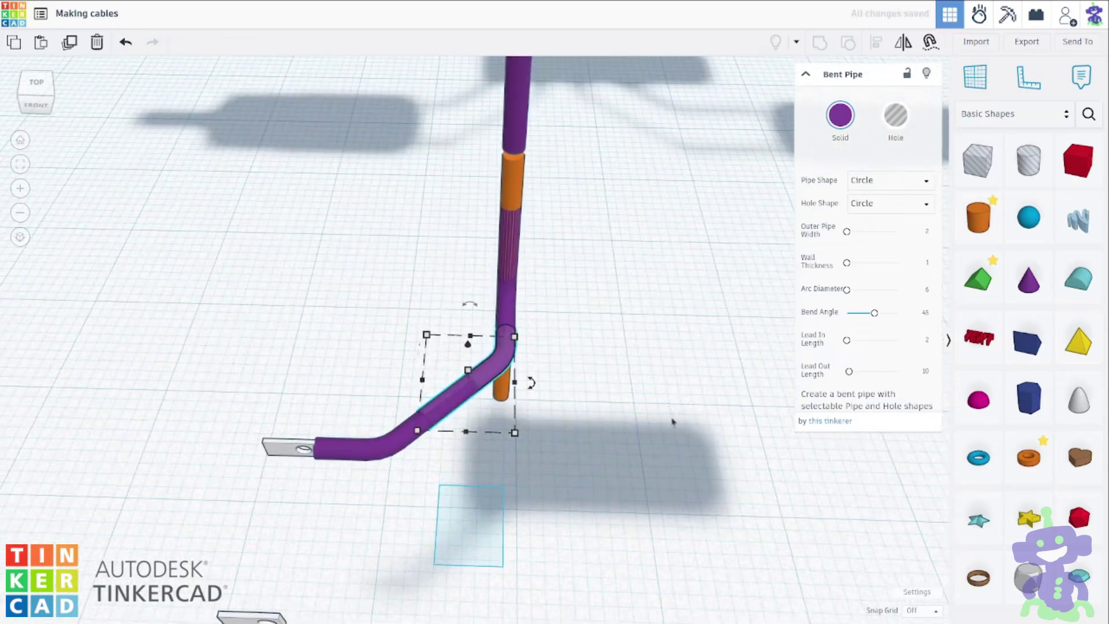
# Lengthen the lead-in of the contact's bent pipe so that it reaches over the contact.
pyautogui.click(672, 422)
pyautogui.moveTo(673, 421); pyautogui.dragTo(696, 418, button='right')
pyautogui.click(399, 447)
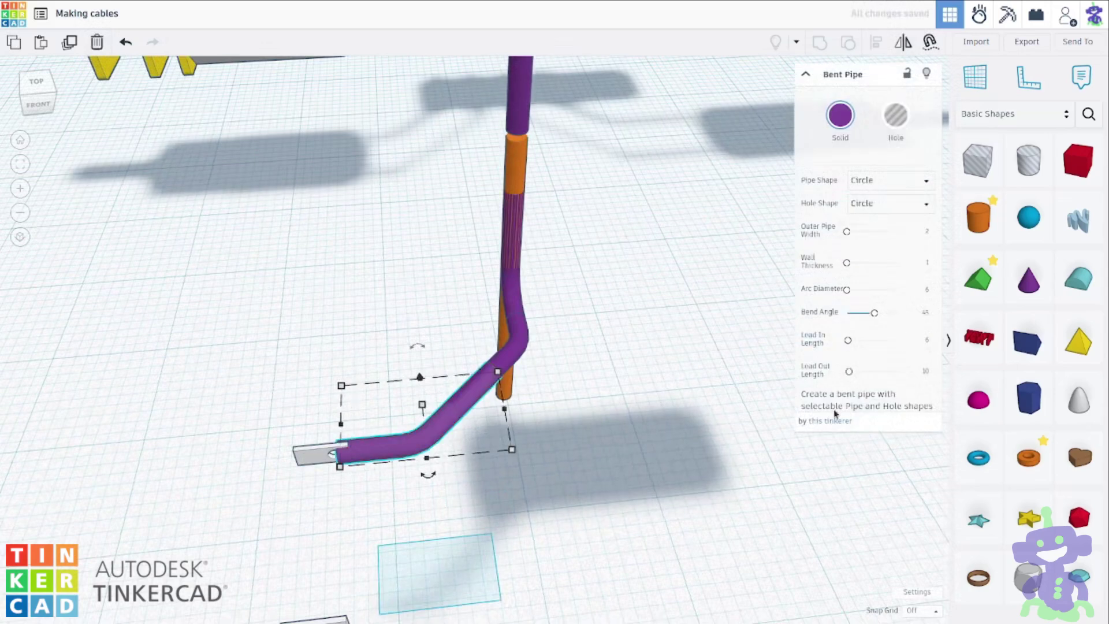
# Set the snap grid to 1.0 mm and move the guide cylinder clear of the pipes.
pyautogui.moveTo(583, 508); pyautogui.dragTo(695, 309, button='right')
pyautogui.click(499, 358)
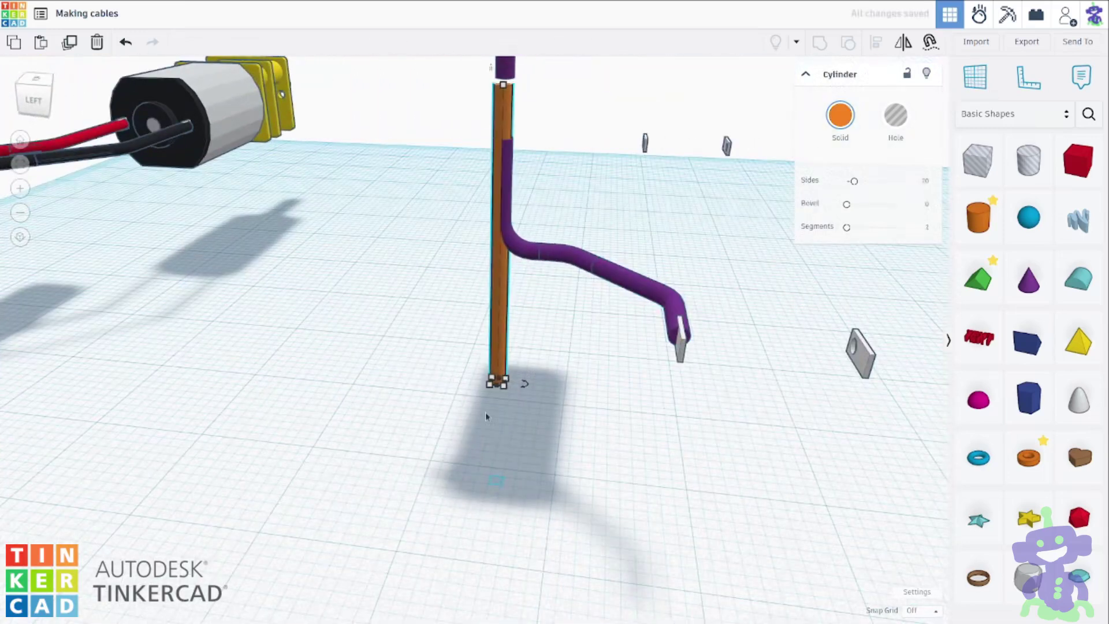
pyautogui.press('Right')
pyautogui.click(928, 614)
pyautogui.click(928, 541)
pyautogui.hotkey('shift', 'Left')
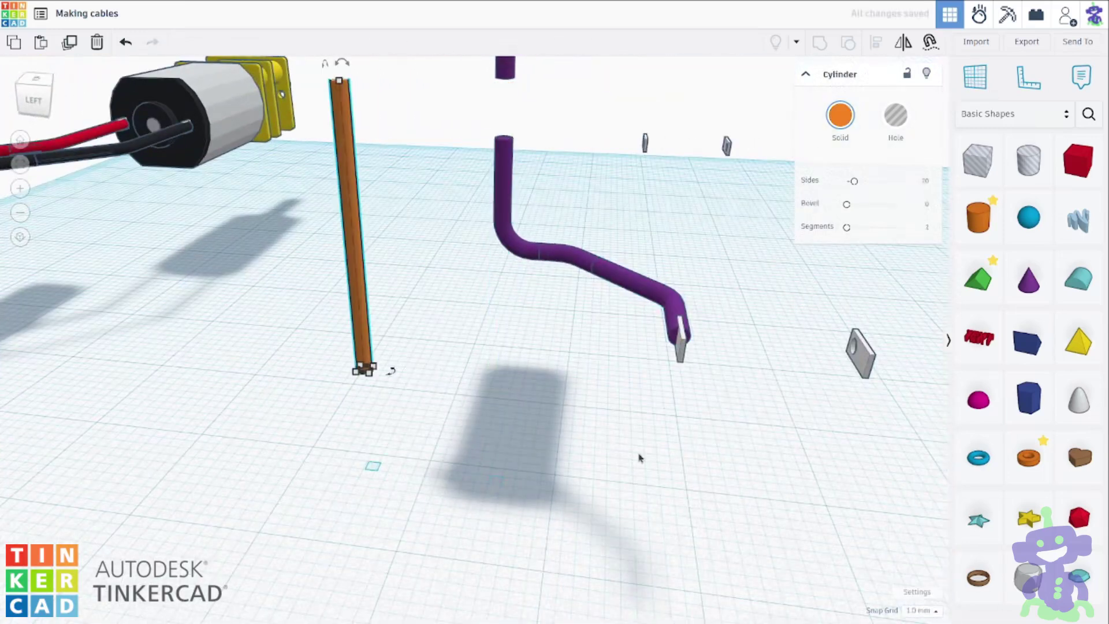
# Lengthen the lead-out of the lower 90-degree bent pipe until it meets the vertical pipe coming from the terminal block.
pyautogui.moveTo(640, 458); pyautogui.dragTo(587, 539, button='middle')
pyautogui.moveTo(587, 540); pyautogui.dragTo(505, 400, button='right')
pyautogui.click(477, 410)
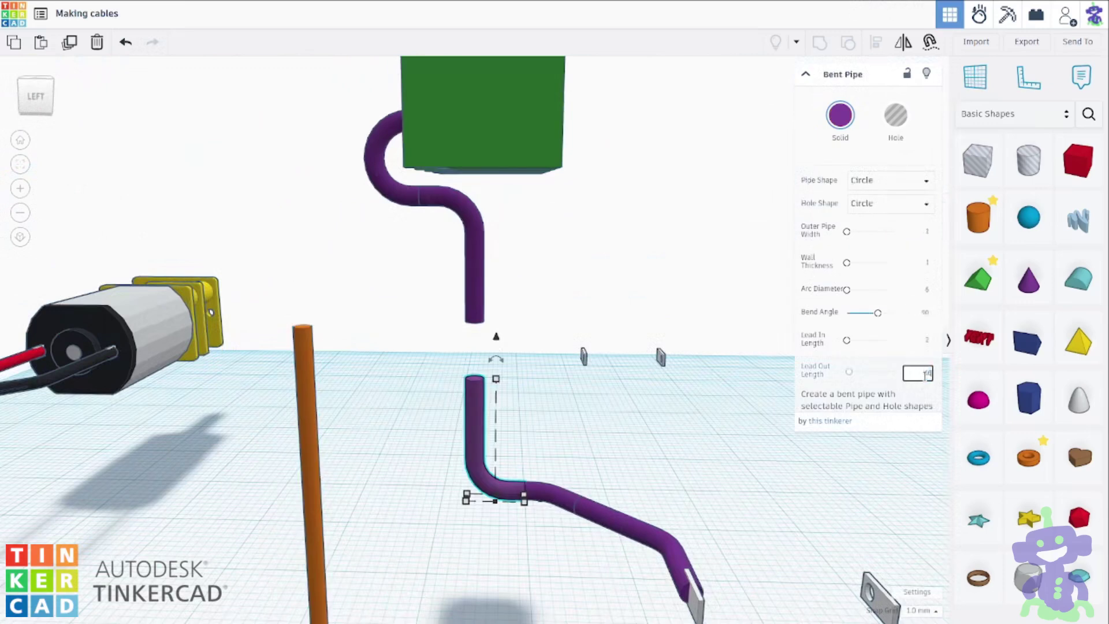
pyautogui.press('Return')
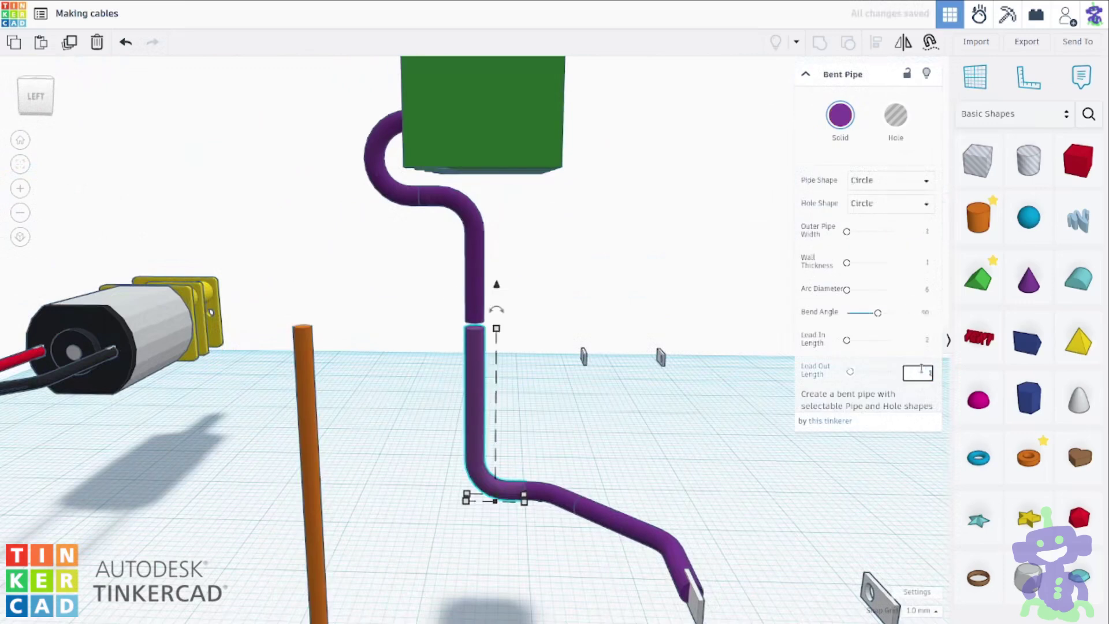
pyautogui.rightClick(885, 380)
pyautogui.click(713, 472)
pyautogui.moveTo(727, 473); pyautogui.dragTo(742, 444, button='right')
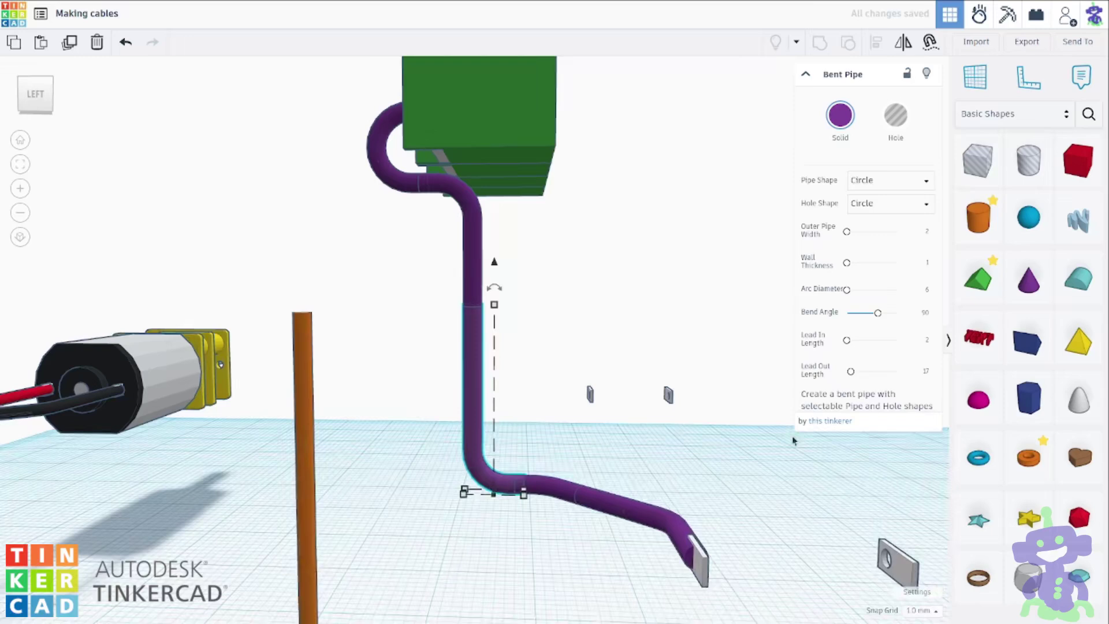
pyautogui.click(922, 373)
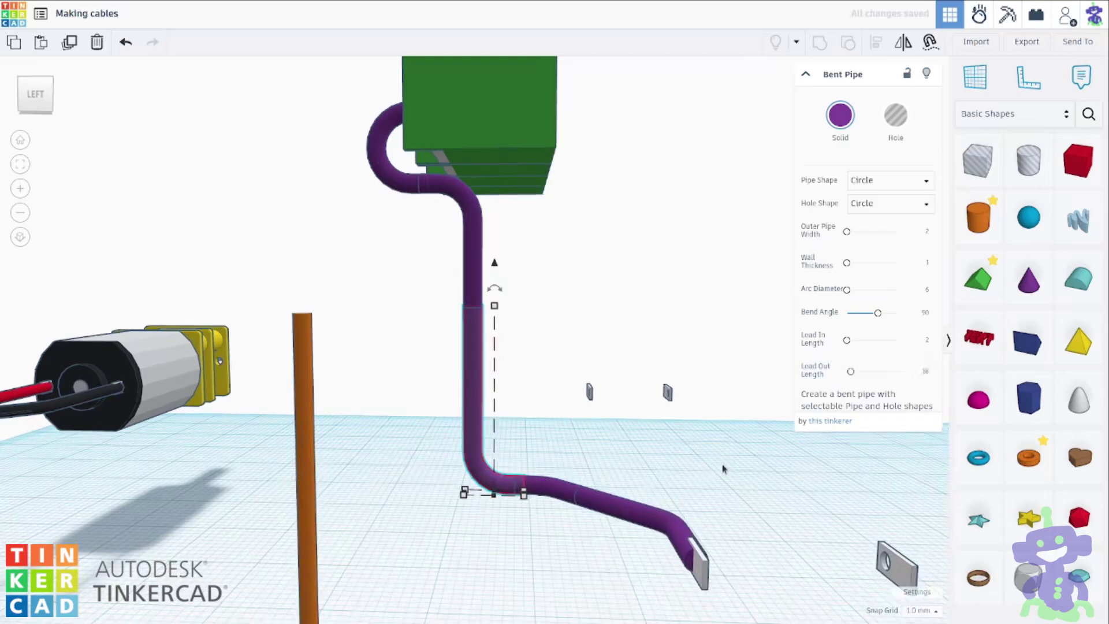
# Group all the bent pipes running from the terminal block to the contact into one cable.
pyautogui.click(618, 448)
pyautogui.moveTo(618, 448); pyautogui.dragTo(888, 491, button='right')
pyautogui.scroll(-3, 782, 488)
pyautogui.moveTo(619, 374); pyautogui.dragTo(492, 345, button='middle')
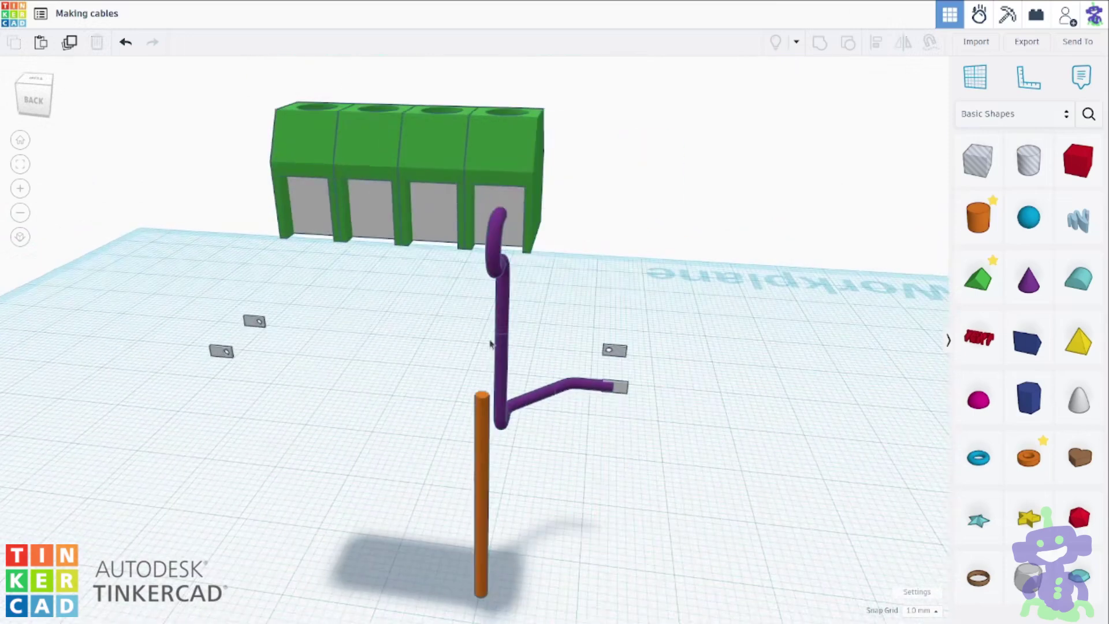
pyautogui.moveTo(760, 453); pyautogui.dragTo(407, 376, button='right')
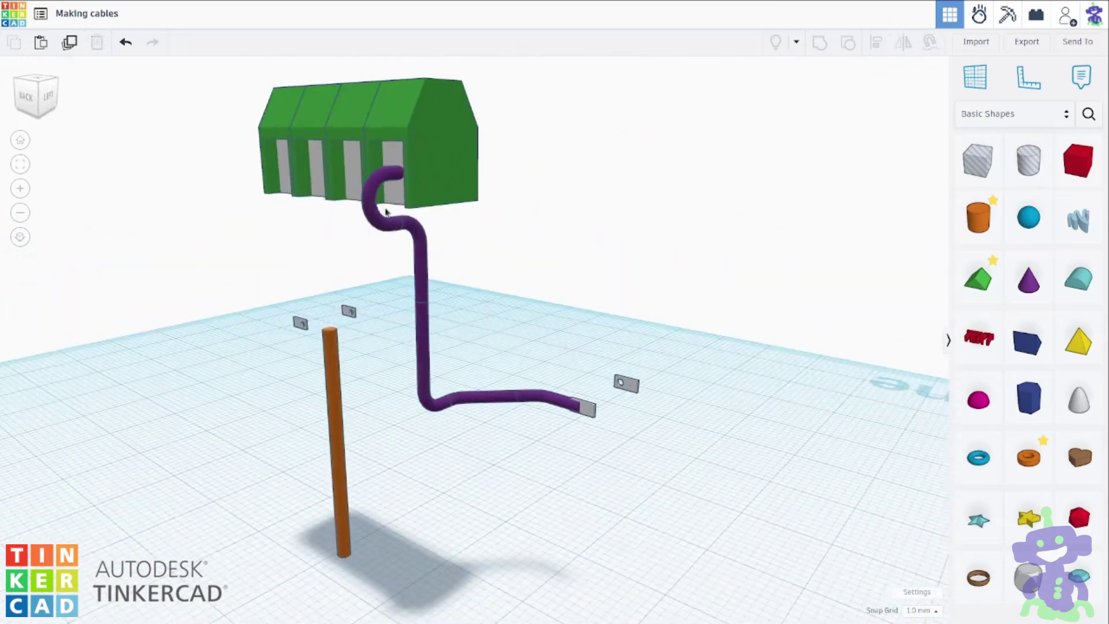
pyautogui.moveTo(538, 446); pyautogui.dragTo(541, 448)
pyautogui.moveTo(543, 450); pyautogui.dragTo(672, 425, button='right')
pyautogui.click(820, 43)
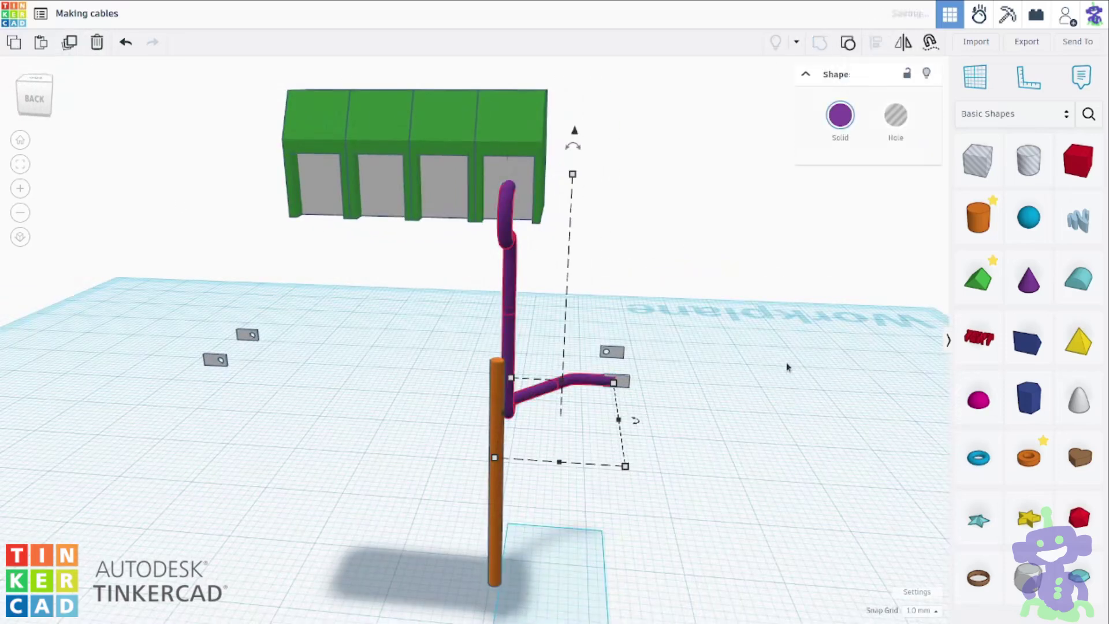
# Duplicate the grouped cable and place the copy two terminals away from the original.
pyautogui.moveTo(502, 363); pyautogui.dragTo(471, 361, button='right')
pyautogui.hotkey('ctrl', 'v')
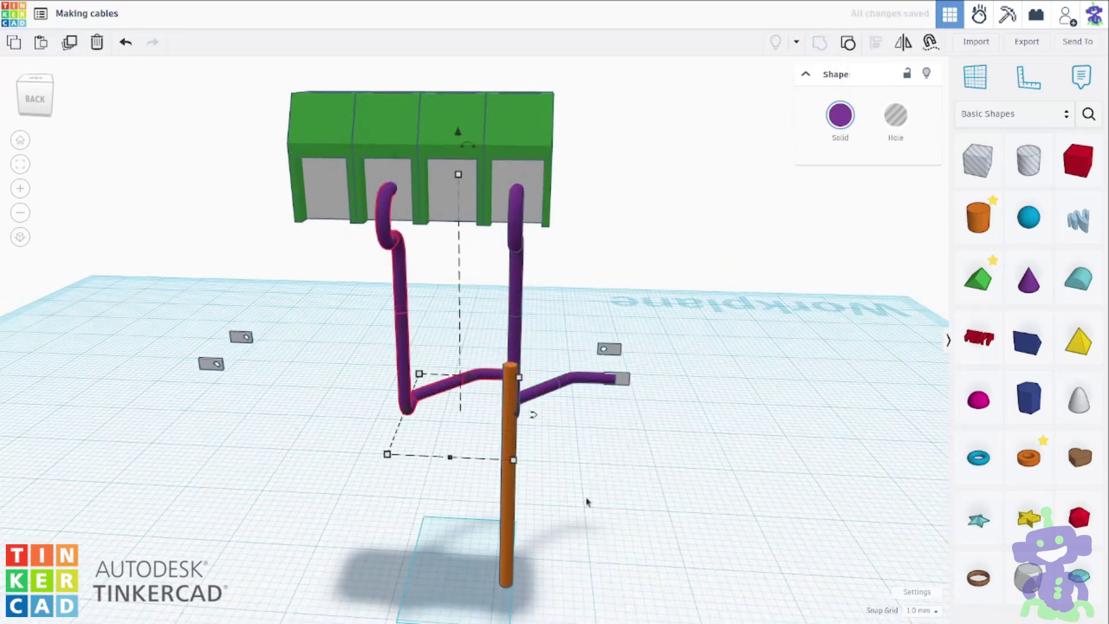
pyautogui.moveTo(530, 518); pyautogui.dragTo(499, 528)
pyautogui.moveTo(499, 528); pyautogui.dragTo(337, 489, button='right')
pyautogui.click(337, 489)
# Lay the guide cylinder horizontally and align it to the centre of the terminal next to the original cable.
pyautogui.click(270, 430)
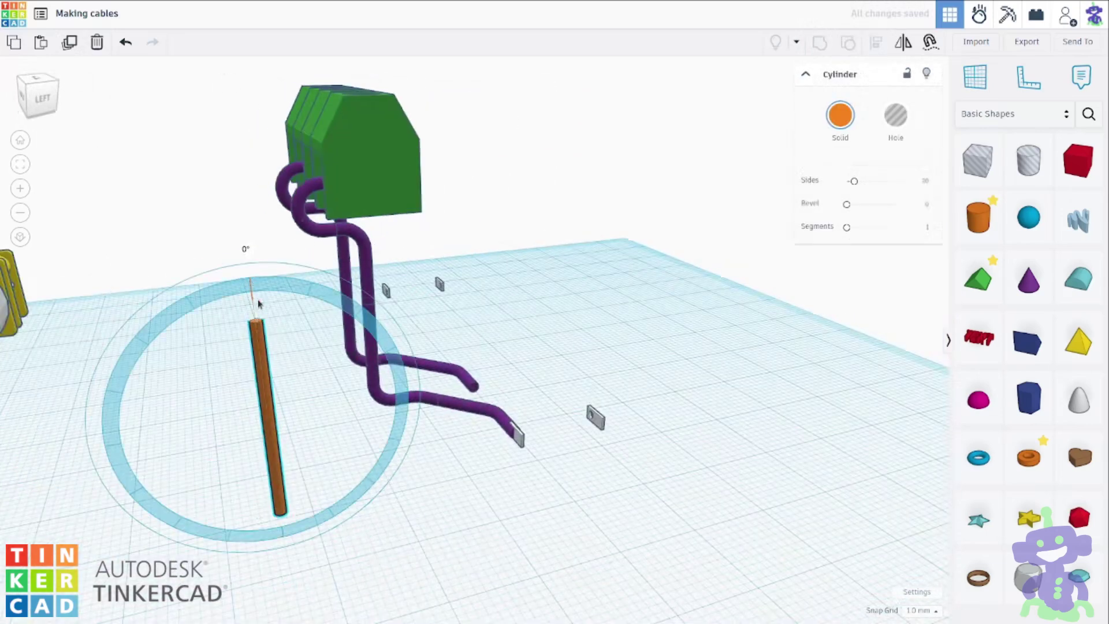
pyautogui.moveTo(245, 249); pyautogui.dragTo(377, 409)
pyautogui.moveTo(358, 248); pyautogui.dragTo(459, 222, button='right')
pyautogui.keyDown('shift'); pyautogui.click(499, 202); pyautogui.keyUp('shift')
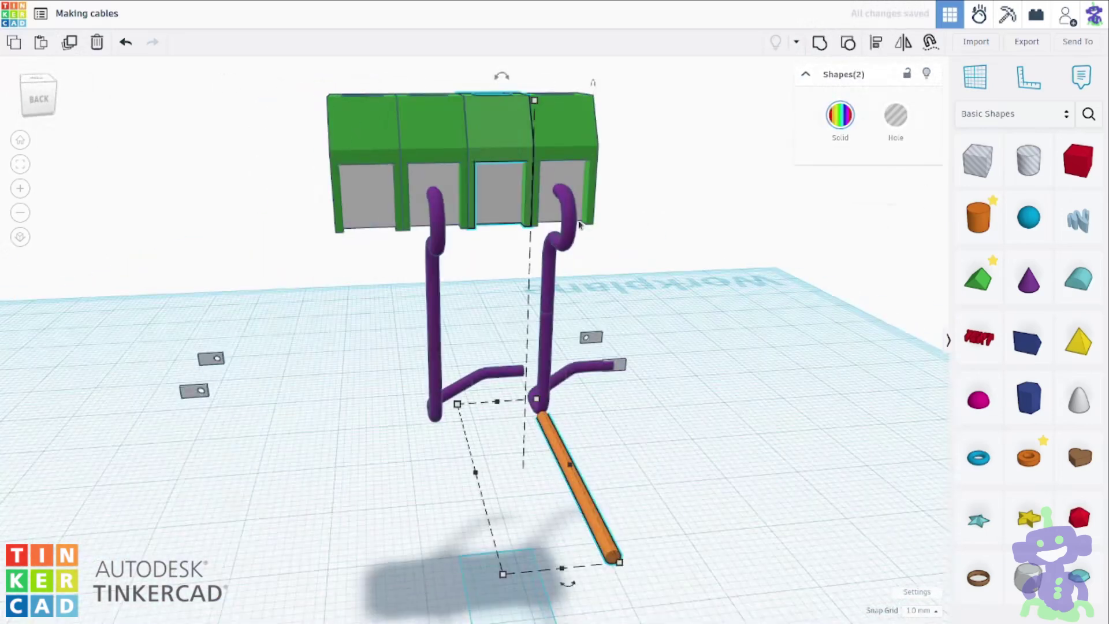
pyautogui.click(875, 42)
pyautogui.click(498, 196)
pyautogui.click(500, 228)
# Align the copied cable's vertical run with the guide cylinder, keeping the cylinder fixed.
pyautogui.moveTo(516, 394); pyautogui.dragTo(538, 432)
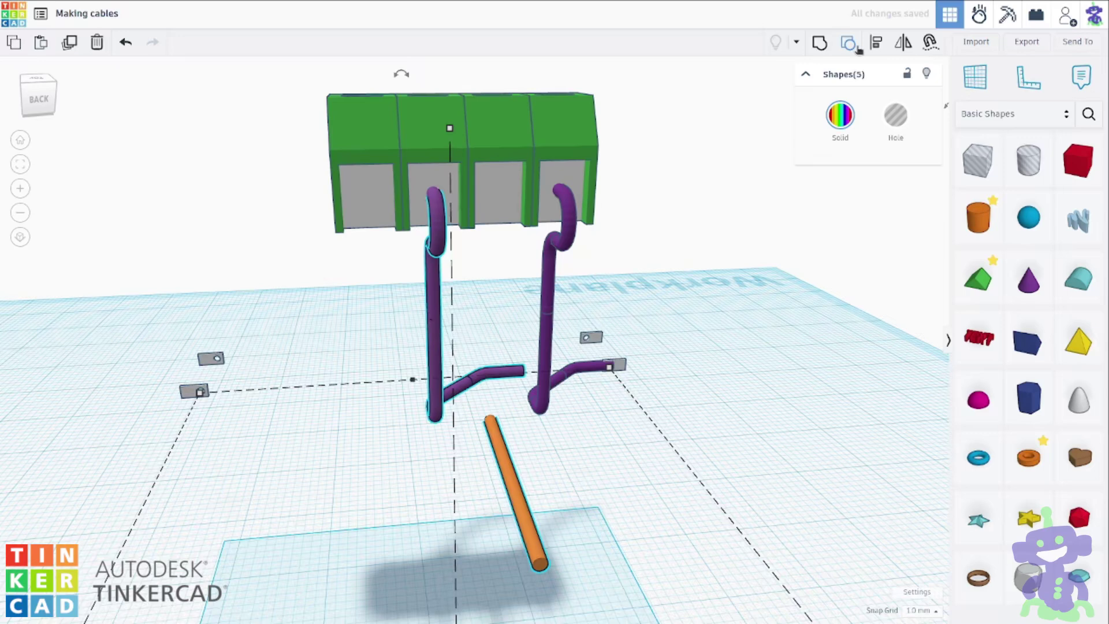
pyautogui.click(460, 415)
pyautogui.moveTo(460, 416); pyautogui.dragTo(496, 430)
pyautogui.moveTo(481, 455); pyautogui.dragTo(404, 442, button='right')
pyautogui.click(406, 442)
pyautogui.click(406, 432)
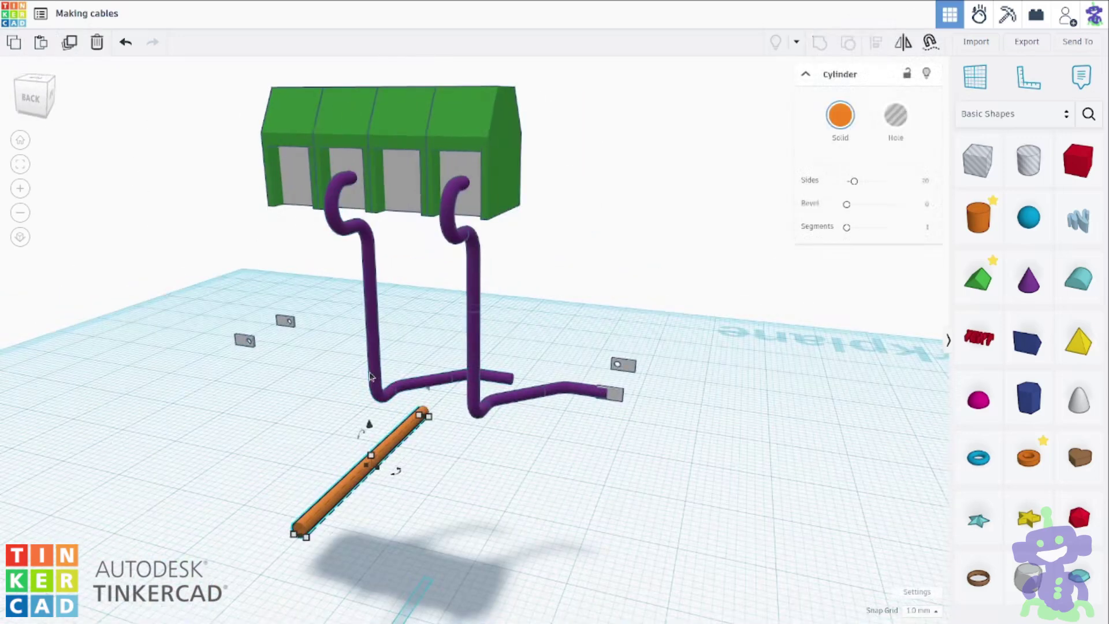
pyautogui.keyDown('shift'); pyautogui.click(409, 383); pyautogui.keyUp('shift')
pyautogui.click(875, 42)
pyautogui.click(345, 487)
pyautogui.click(281, 543)
# Ungroup the copied cable into its separate bent pipes.
pyautogui.moveTo(404, 548); pyautogui.dragTo(448, 614, button='right')
pyautogui.click(487, 378)
pyautogui.click(427, 372)
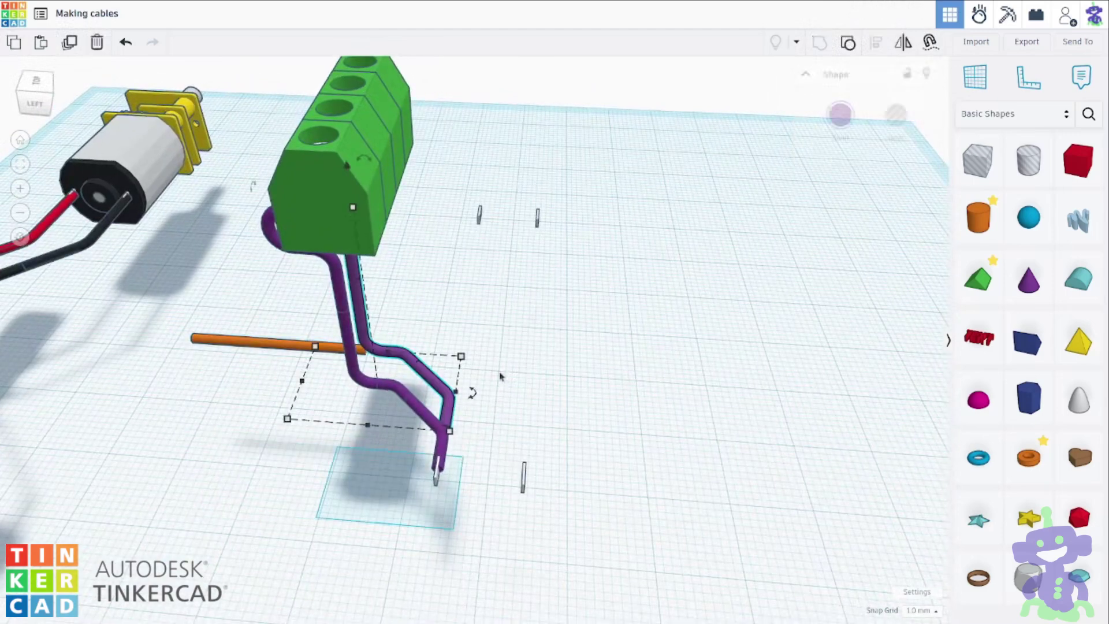
pyautogui.click(848, 42)
pyautogui.click(583, 309)
# Rotate the guide cylinder parallel to the second contact and align it with that contact.
pyautogui.moveTo(437, 392); pyautogui.dragTo(463, 367)
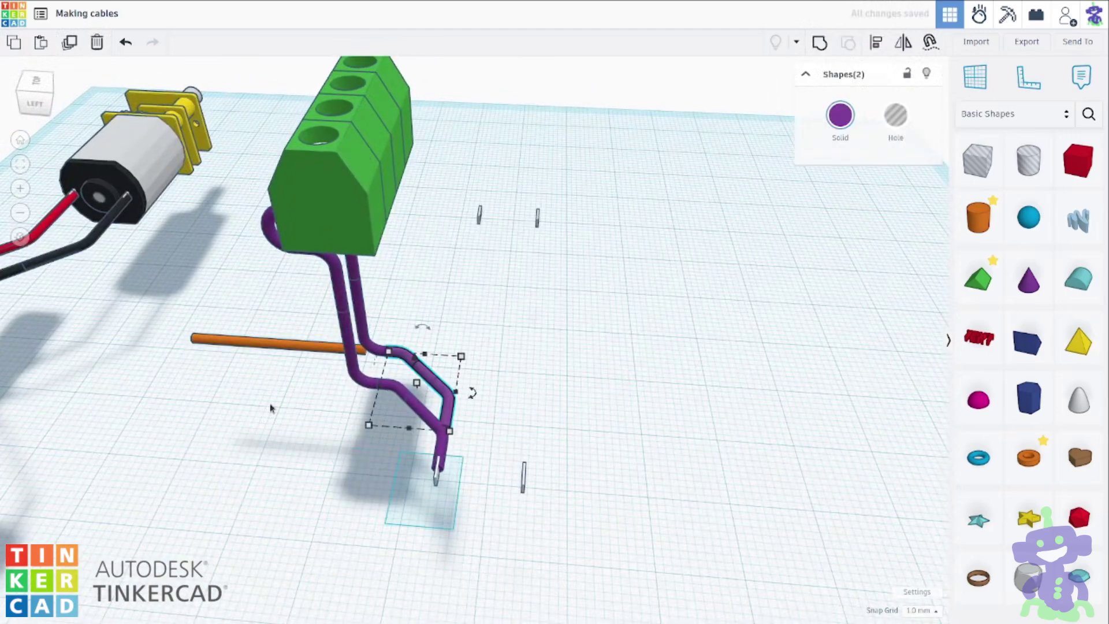
pyautogui.click(280, 342)
pyautogui.moveTo(396, 355); pyautogui.dragTo(249, 436)
pyautogui.keyDown('shift'); pyautogui.click(523, 471); pyautogui.keyUp('shift')
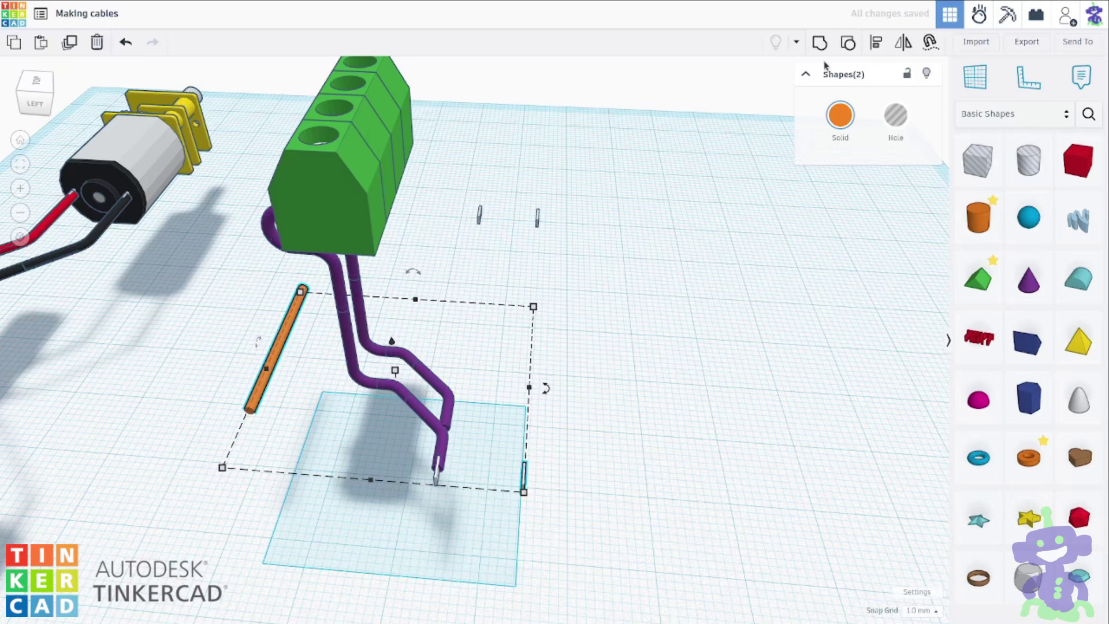
pyautogui.click(521, 505)
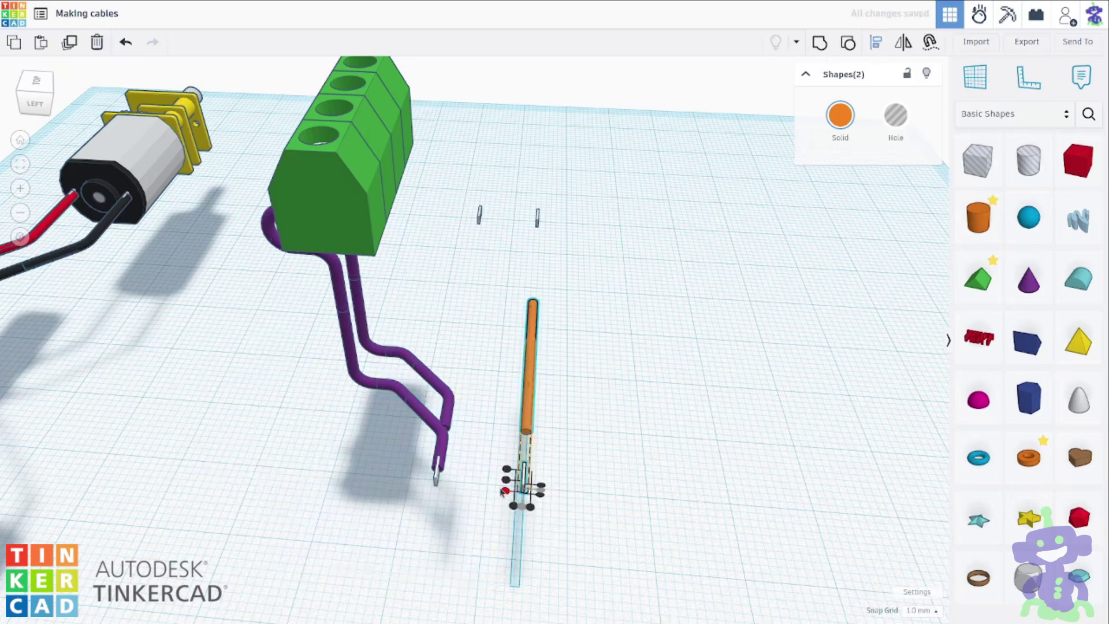
# Align the guide cylinder's end with the contact end of the first cable's last pipe, keeping that pipe fixed.
pyautogui.click(878, 45)
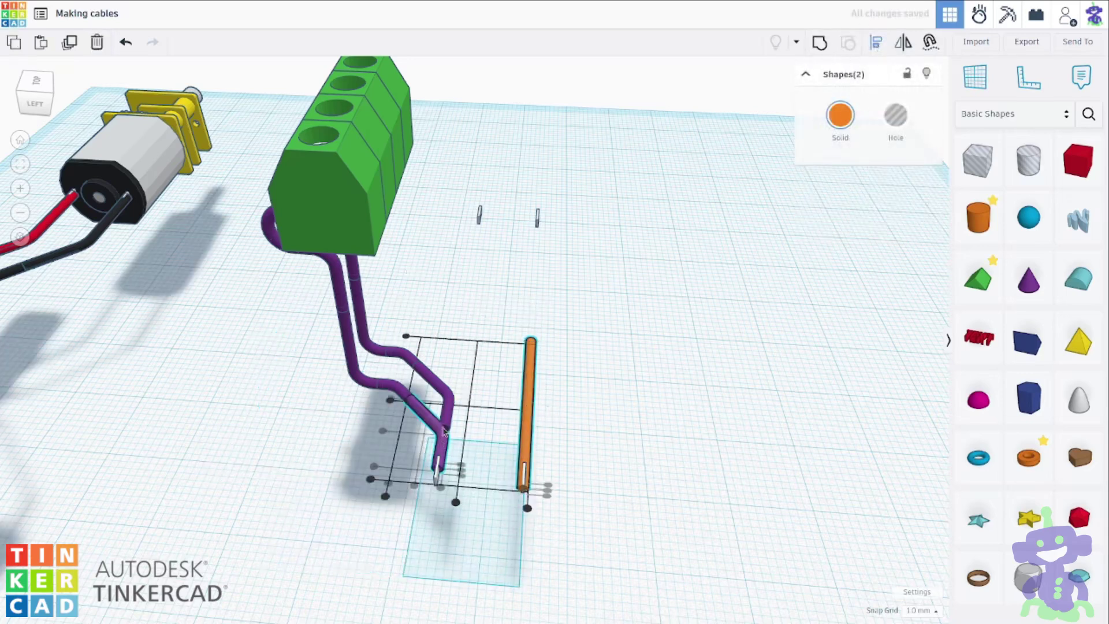
pyautogui.click(441, 447)
pyautogui.click(374, 466)
pyautogui.click(485, 424)
# Align the copied cable's last bent pipe with the guide cylinder at the second contact, keeping the cylinder fixed.
pyautogui.click(450, 403)
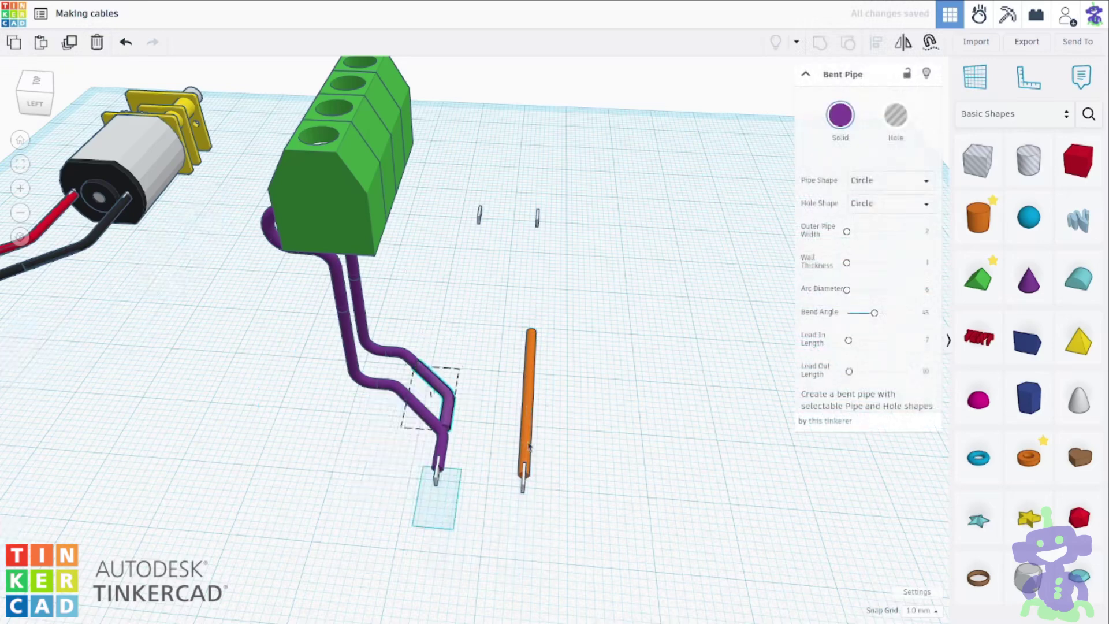
pyautogui.keyDown('shift'); pyautogui.click(528, 408); pyautogui.keyUp('shift')
pyautogui.click(875, 44)
pyautogui.click(527, 421)
pyautogui.click(531, 494)
pyautogui.click(500, 476)
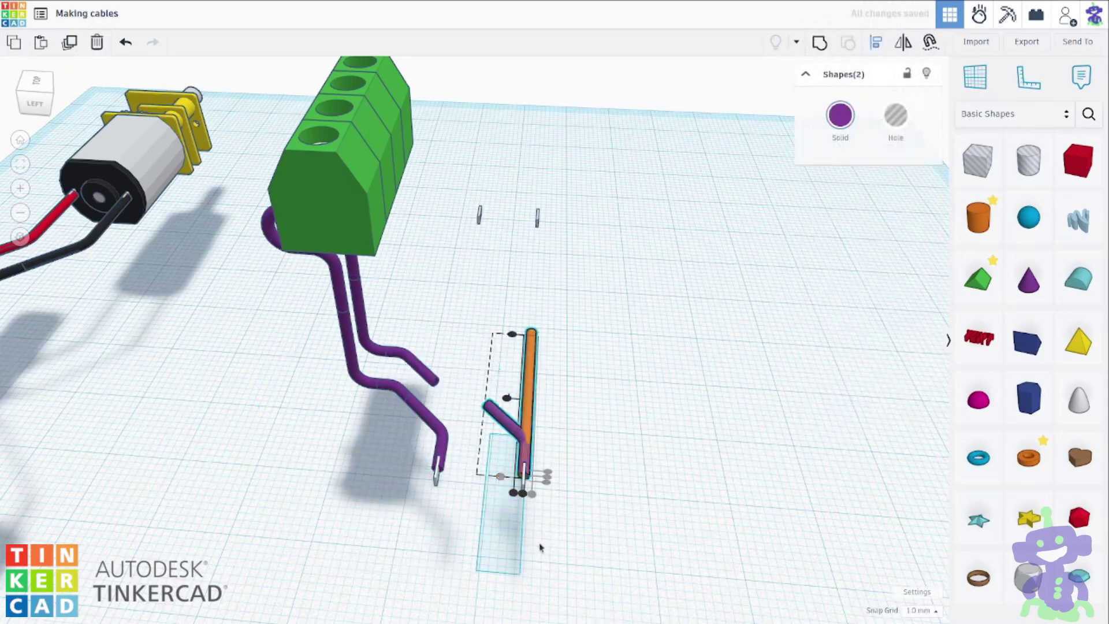
pyautogui.moveTo(540, 547); pyautogui.dragTo(552, 586, button='right')
pyautogui.click(601, 480)
# Set the lead-out length of the copied cable's middle 45-degree bent pipe to 16.
pyautogui.moveTo(618, 438); pyautogui.dragTo(544, 398, button='right')
pyautogui.click(405, 373)
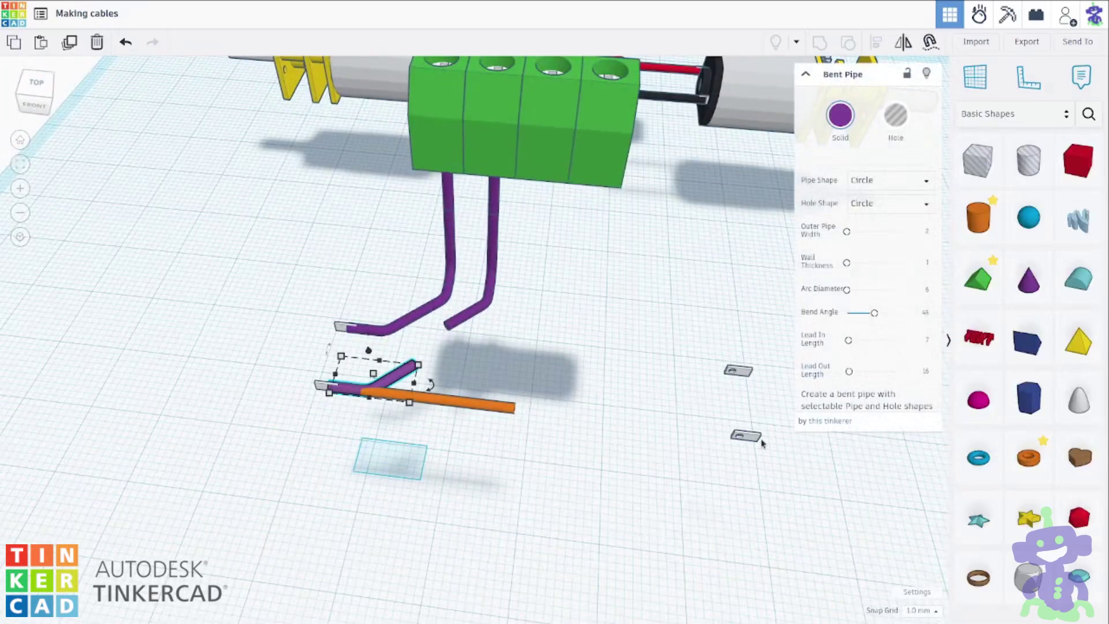
pyautogui.press('Escape')
pyautogui.click(477, 315)
pyautogui.click(918, 374)
pyautogui.write('1')
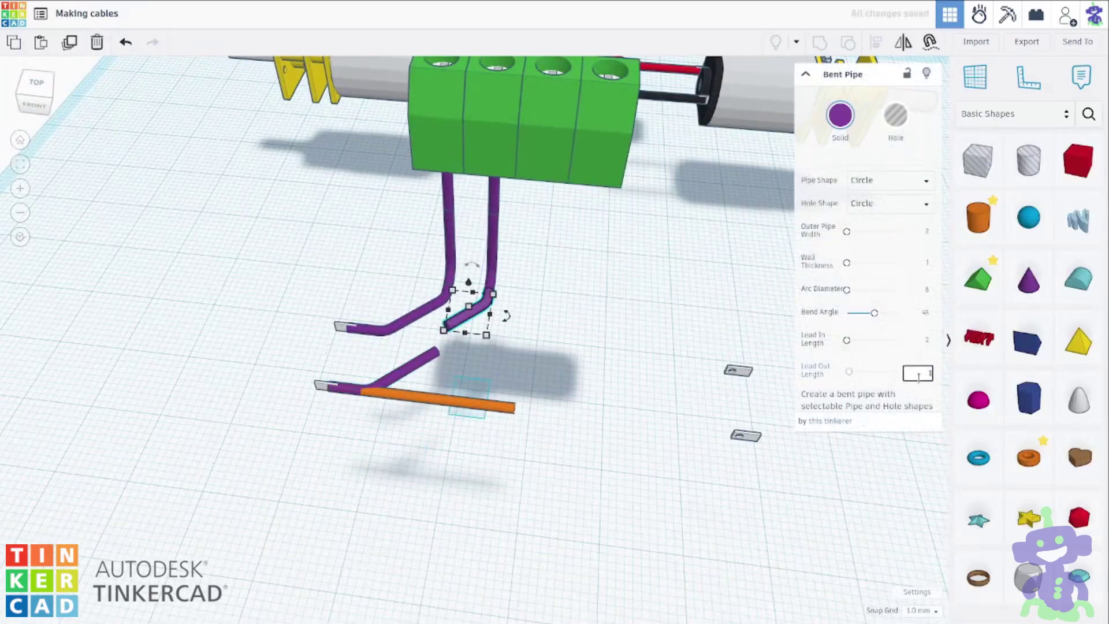
pyautogui.write('6')
pyautogui.press('Return')
# Turn the snap grid off and nudge the middle 45-degree pipe into line with the second contact's angled pipe.
pyautogui.moveTo(707, 456); pyautogui.dragTo(687, 540, button='right')
pyautogui.scroll(3, 557, 417)
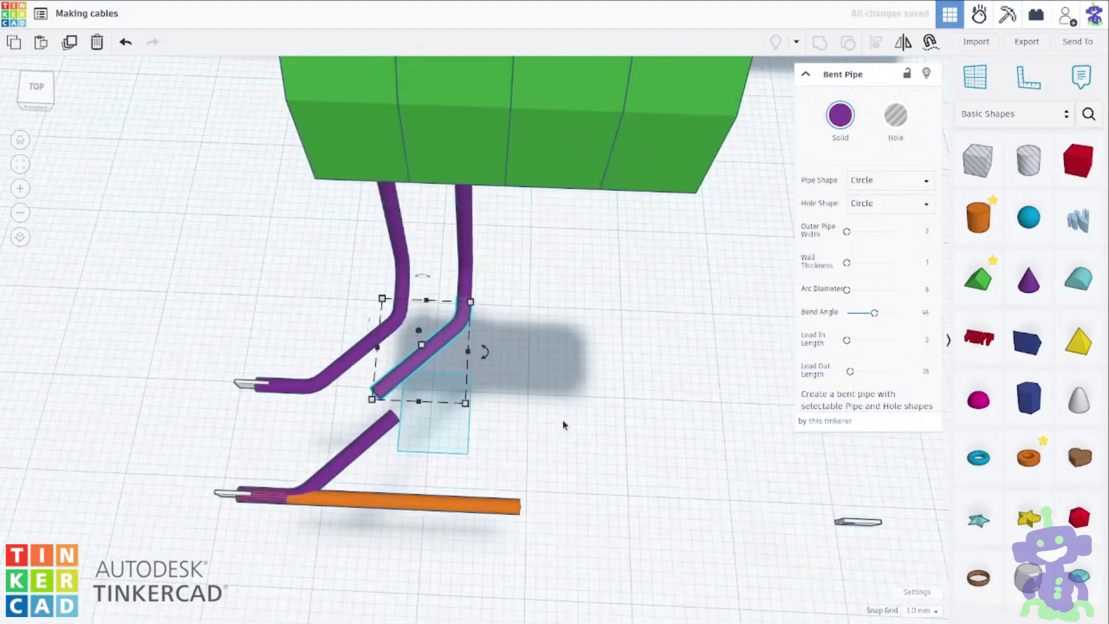
pyautogui.click(918, 610)
pyautogui.click(915, 471)
pyautogui.press('Down')
pyautogui.press('Down')
pyautogui.press('Down')
pyautogui.press('Down')
pyautogui.press('Down')
pyautogui.press('Down')
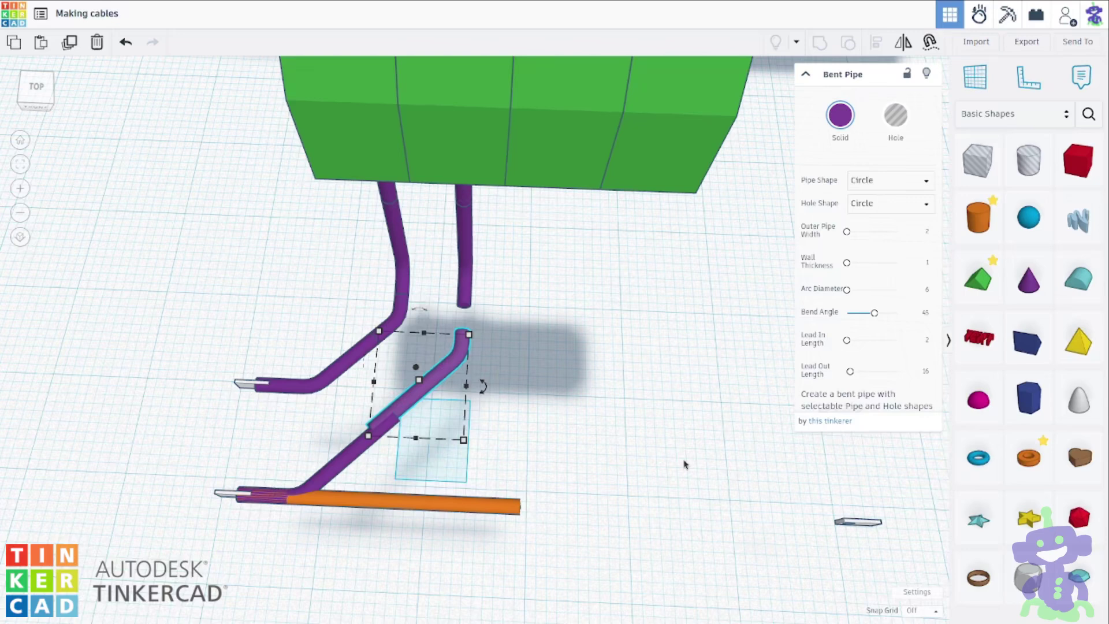
pyautogui.press('Down')
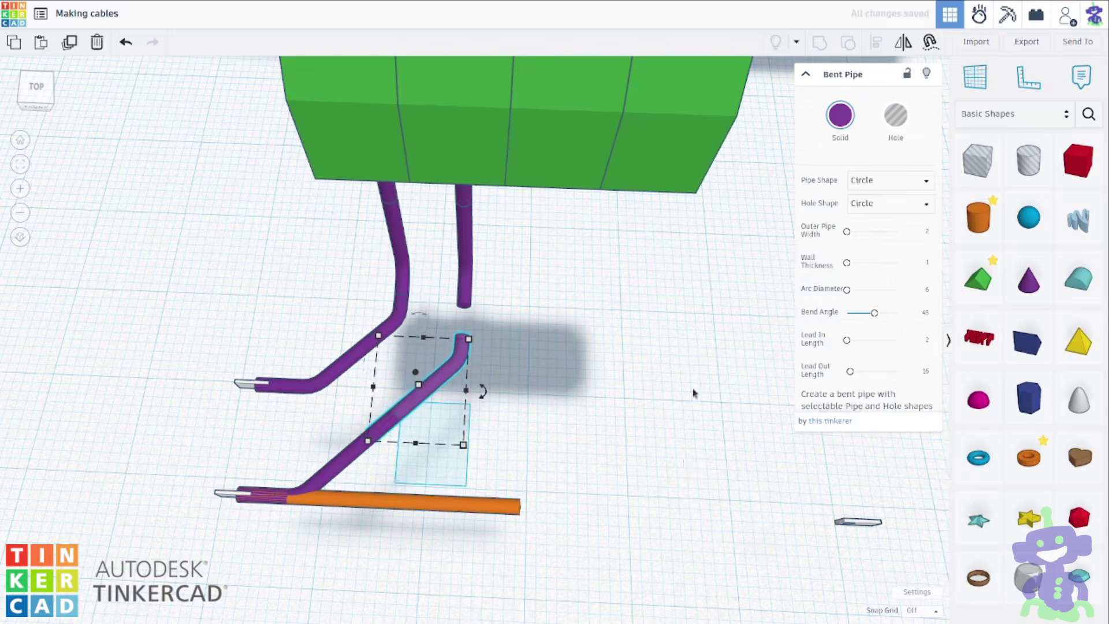
# Shorten the middle 45-degree pipe's lead-out length to 12.
pyautogui.moveTo(695, 393); pyautogui.dragTo(697, 368, button='right')
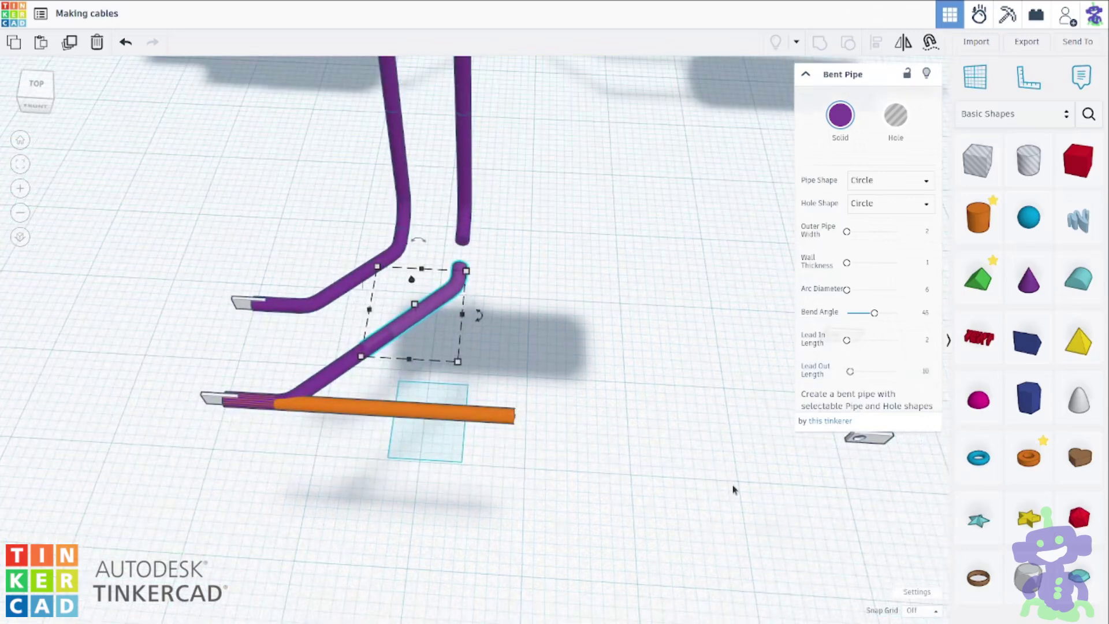
pyautogui.press('Up')
pyautogui.press('Up')
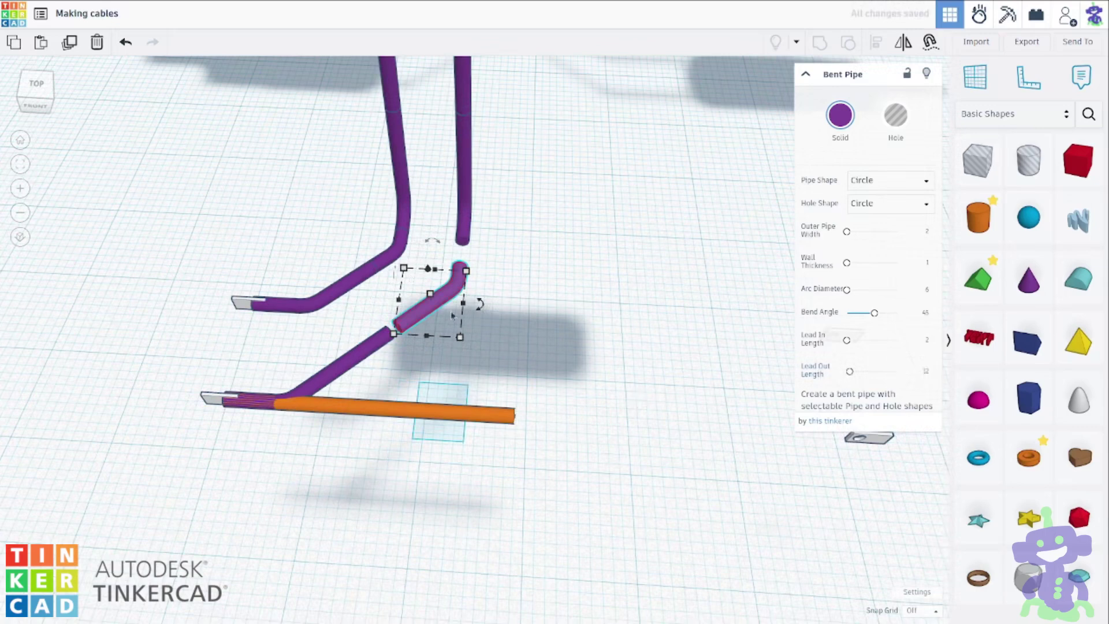
# Nudge the middle pipe flush with the end pipe and set its lead-in length to 8 to reach the pipe above.
pyautogui.scroll(5, 566, 374)
pyautogui.press('Left')
pyautogui.press('Down')
pyautogui.moveTo(527, 365); pyautogui.dragTo(484, 376, button='right')
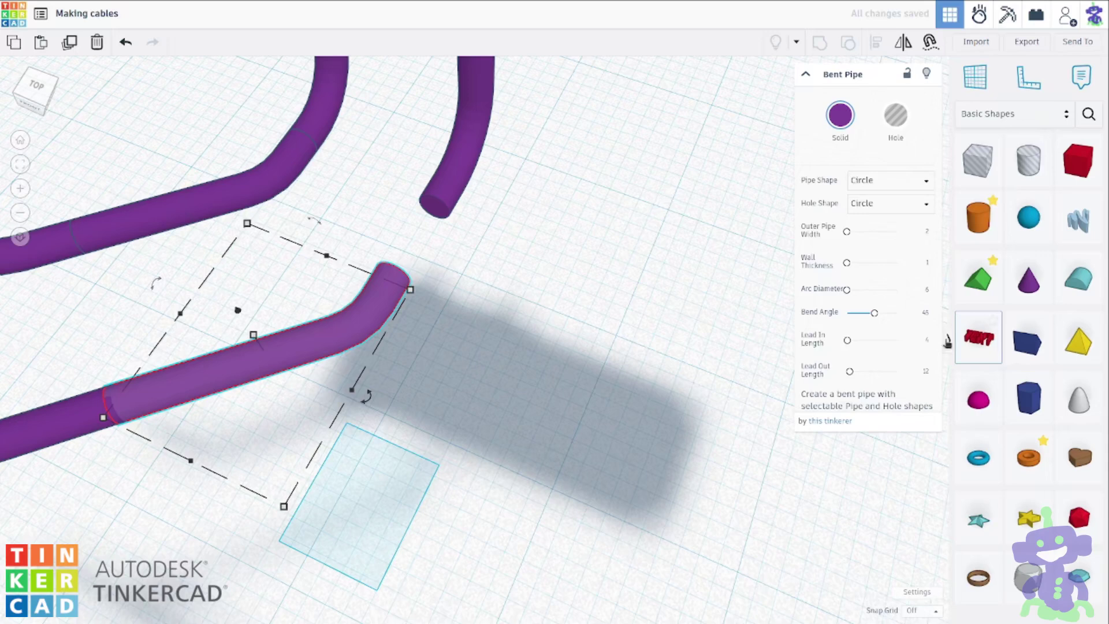
pyautogui.click(924, 345)
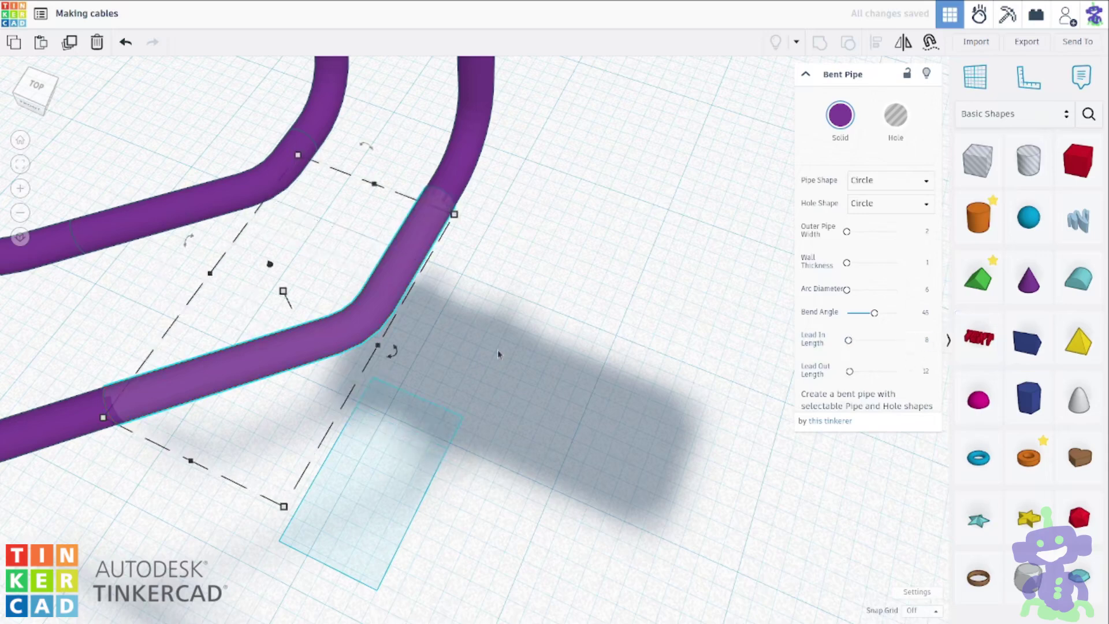
# Restore the snap grid to 1.0 mm and shift the orange guide cylinder clear of the finished cables' ends.
pyautogui.scroll(-8, 497, 349)
pyautogui.click(534, 376)
pyautogui.moveTo(630, 462); pyautogui.dragTo(687, 411, button='right')
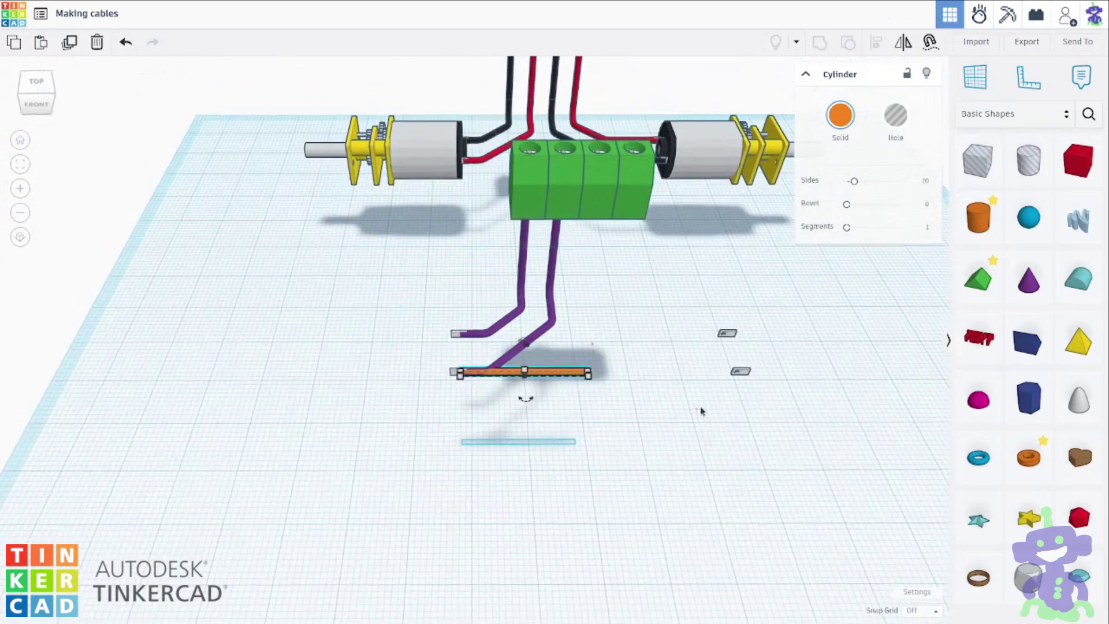
pyautogui.keyDown('shift'); pyautogui.click(741, 371); pyautogui.keyUp('shift')
pyautogui.moveTo(740, 371); pyautogui.dragTo(781, 347, button='right')
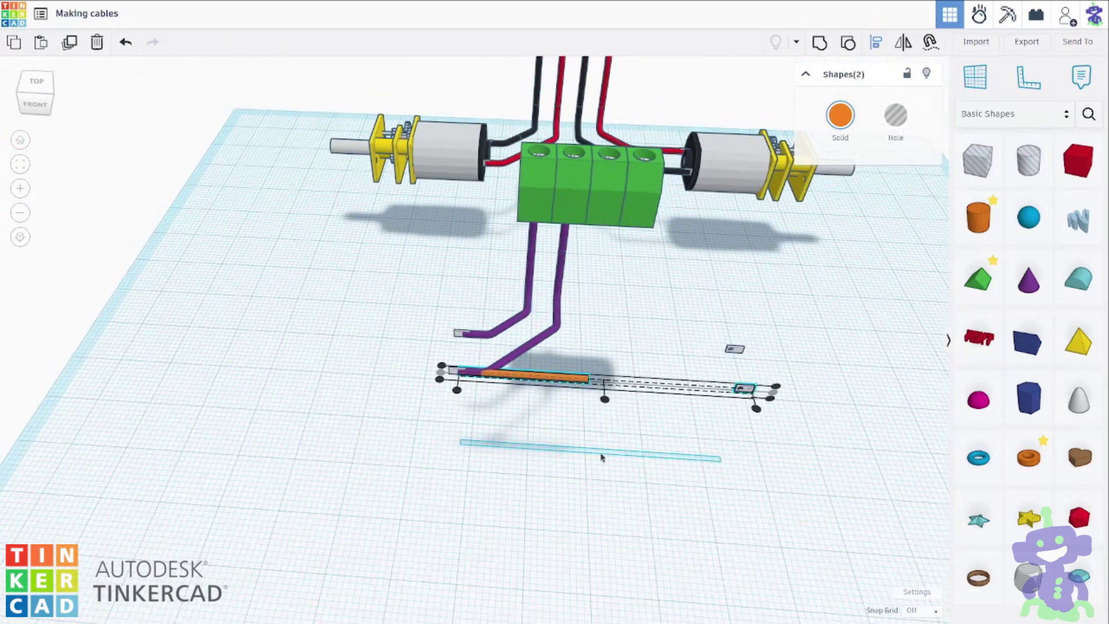
pyautogui.click(595, 458)
pyautogui.click(573, 376)
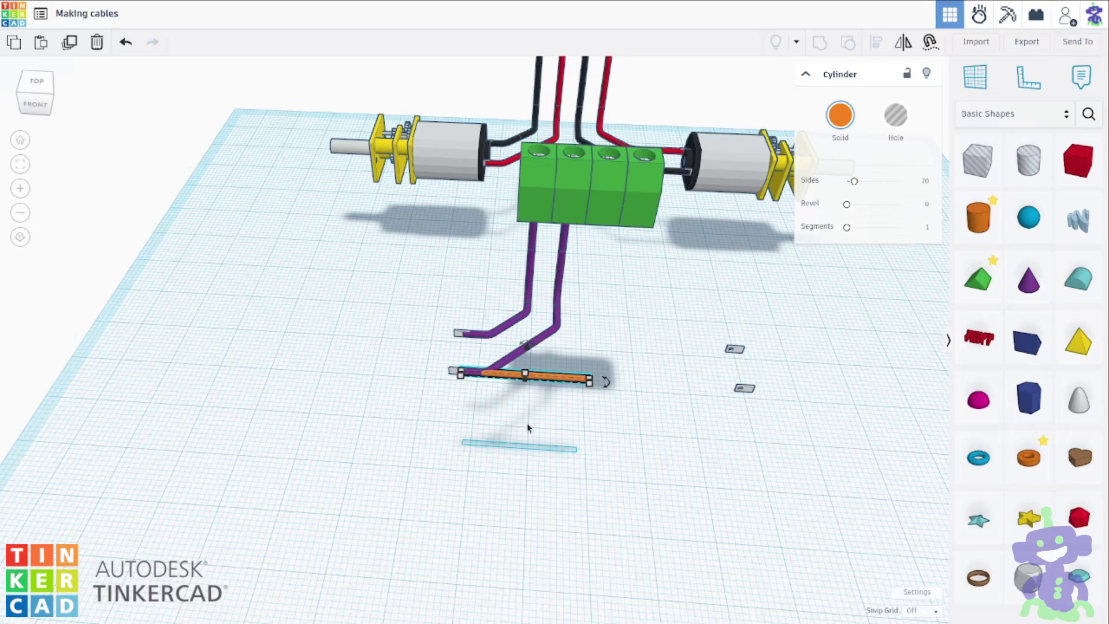
pyautogui.click(917, 610)
pyautogui.click(918, 542)
pyautogui.hotkey('shift', 'Right')
pyautogui.click(354, 418)
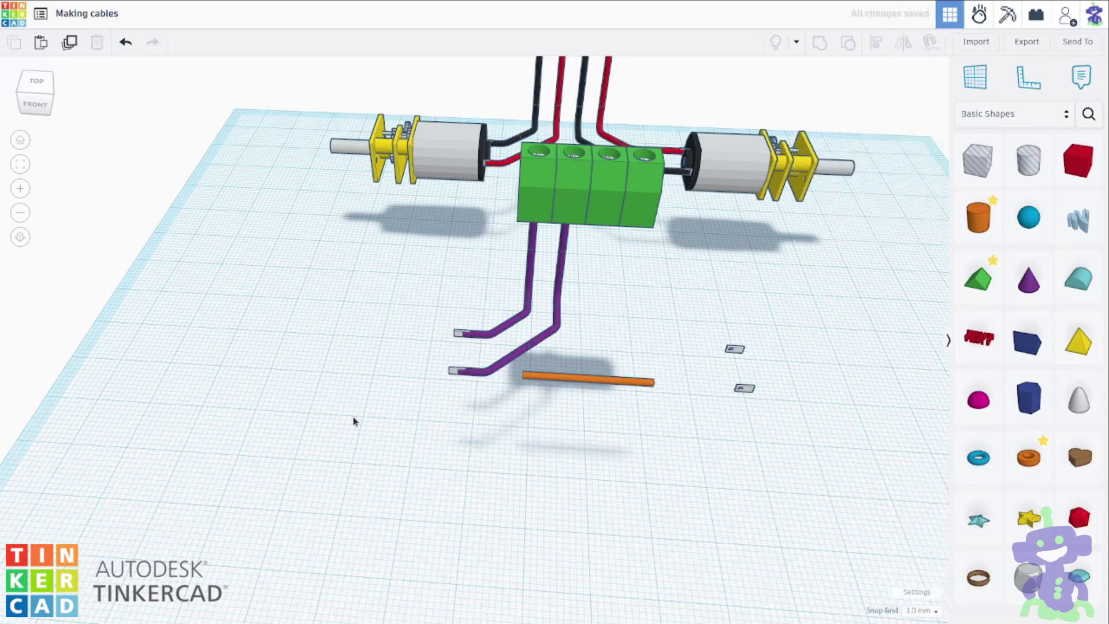
# Duplicate all ten pipes of the two finished purple cables and mirror the copies toward the opposite contacts.
pyautogui.moveTo(353, 420); pyautogui.dragTo(482, 496)
pyautogui.moveTo(404, 339); pyautogui.dragTo(478, 436)
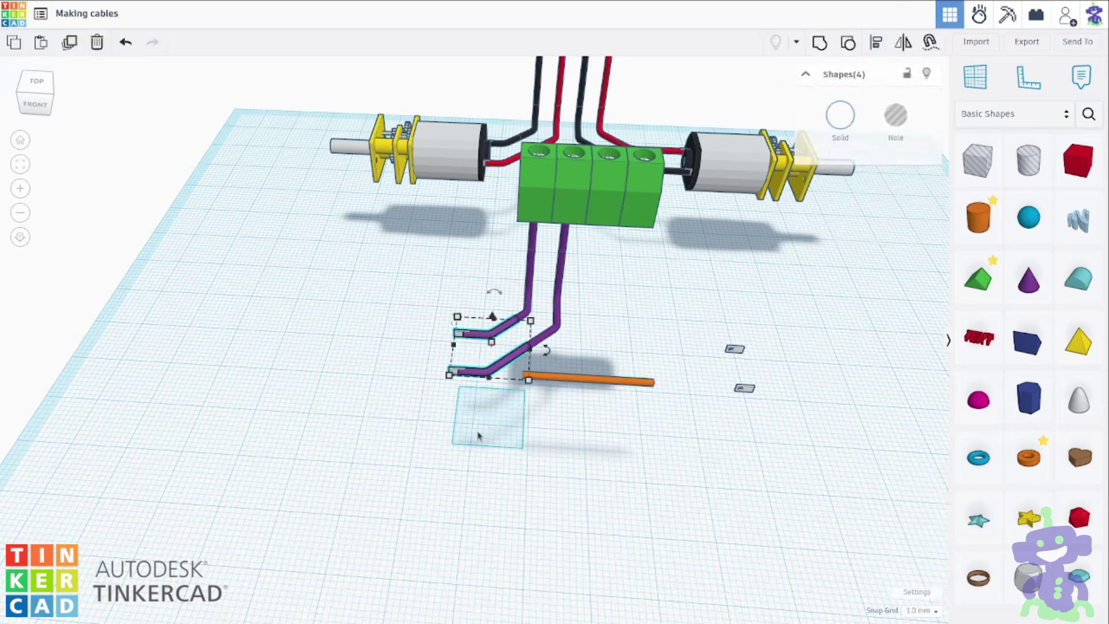
pyautogui.click(499, 452)
pyautogui.moveTo(508, 449); pyautogui.dragTo(265, 214, button='right')
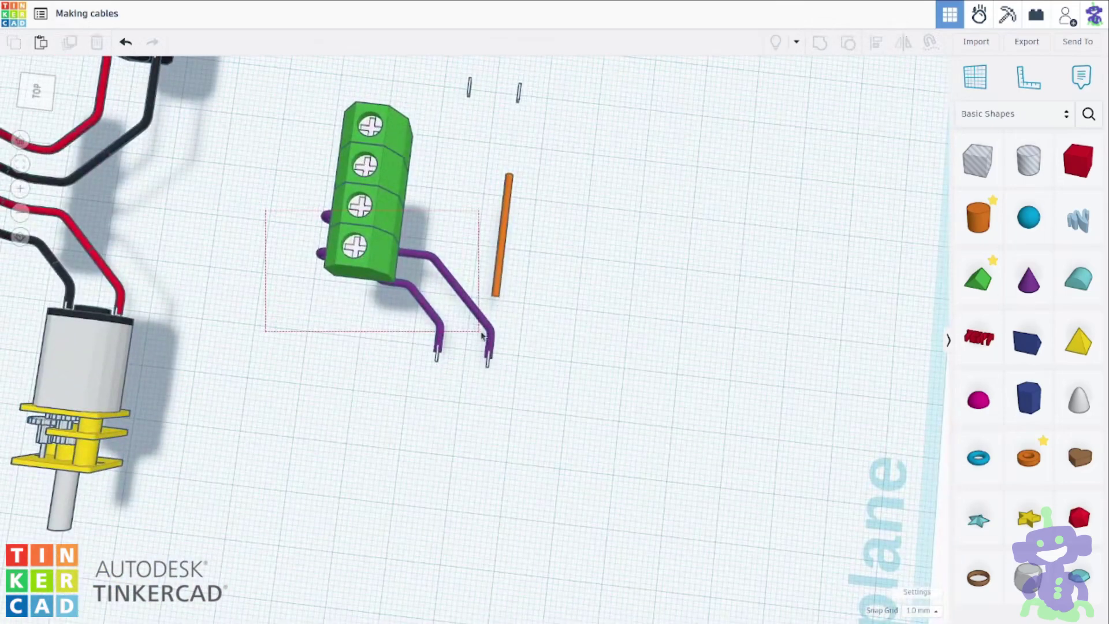
pyautogui.moveTo(481, 334); pyautogui.dragTo(540, 378)
pyautogui.moveTo(543, 376); pyautogui.dragTo(589, 312, button='right')
pyautogui.keyDown('shift'); pyautogui.click(494, 367); pyautogui.keyUp('shift')
pyautogui.keyDown('shift'); pyautogui.click(453, 383); pyautogui.keyUp('shift')
pyautogui.moveTo(452, 378); pyautogui.dragTo(498, 301, button='right')
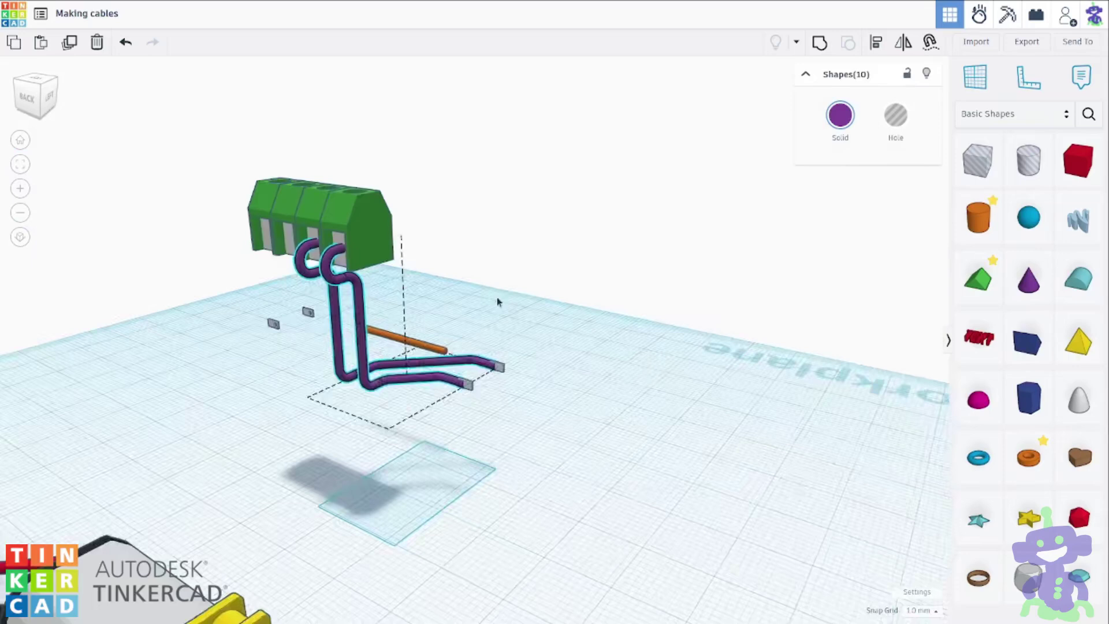
pyautogui.click(27, 97)
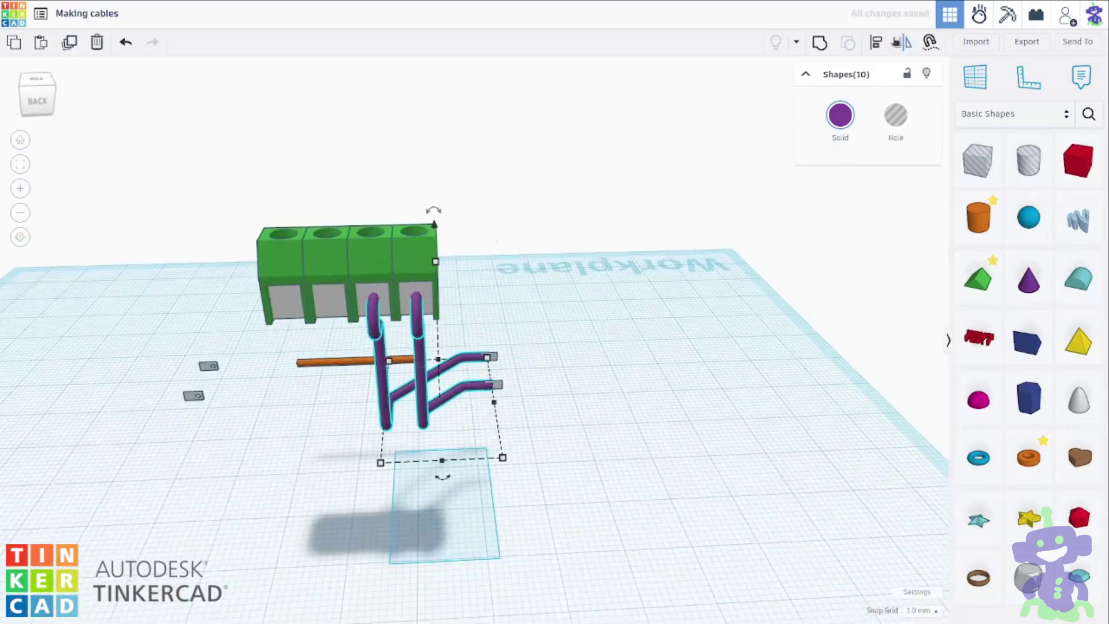
pyautogui.hotkey('ctrl', 'd')
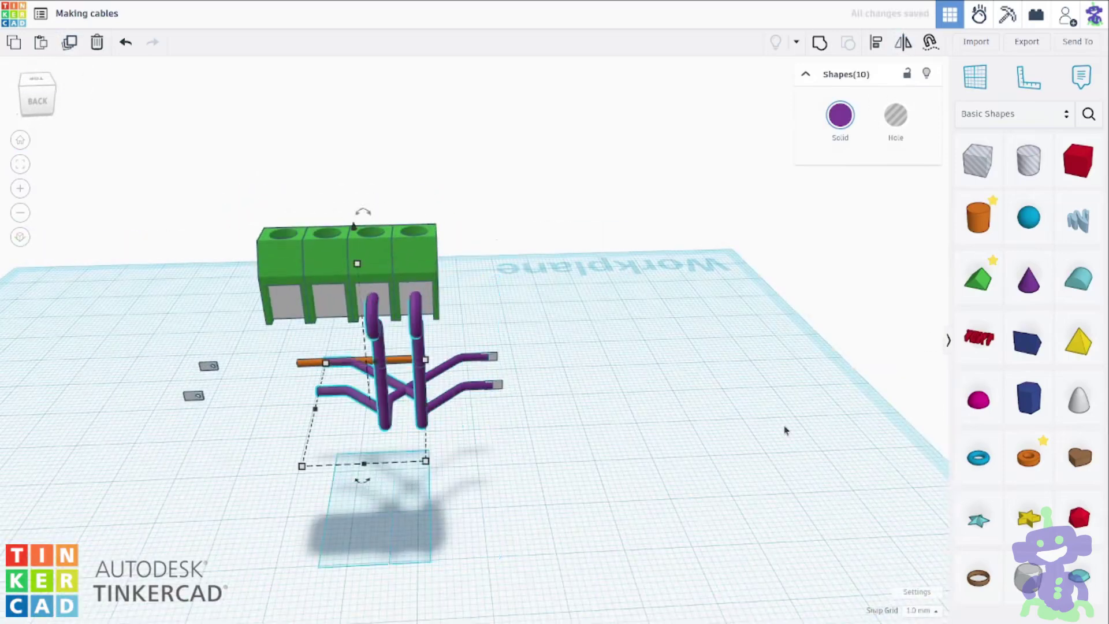
# Move the mirrored cable pair sideways to the terminal block's two free ports.
pyautogui.hotkey('shift', 'Right')
pyautogui.hotkey('shift', 'Right')
pyautogui.moveTo(785, 508); pyautogui.dragTo(700, 507, button='right')
pyautogui.click(699, 507)
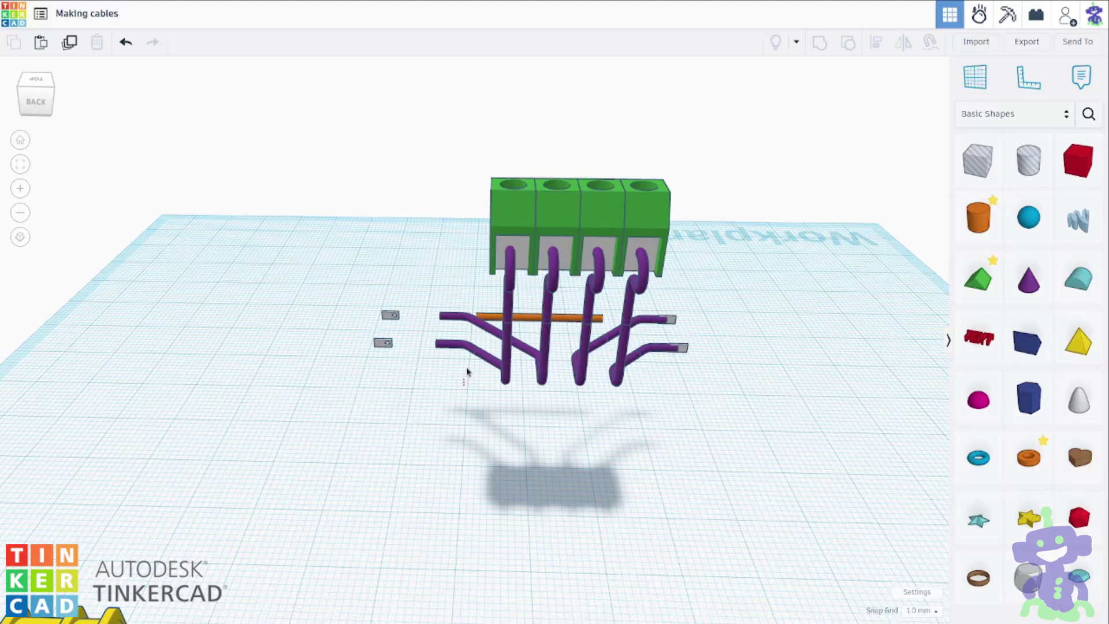
# Try to group the two angled end pipes of the inner mirrored cable.
pyautogui.moveTo(503, 346); pyautogui.dragTo(512, 346)
pyautogui.moveTo(548, 452); pyautogui.dragTo(529, 418, button='right')
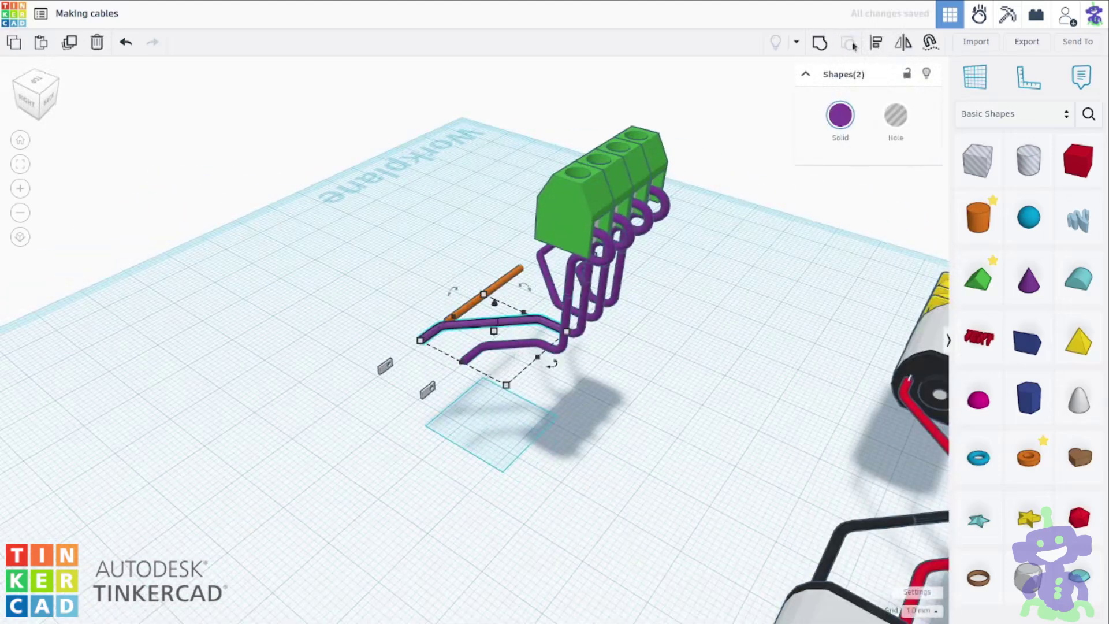
pyautogui.click(820, 44)
# Rotate the orange guide cylinder until it lies perpendicular to the terminal block.
pyautogui.moveTo(718, 362); pyautogui.dragTo(456, 318, button='right')
pyautogui.click(530, 362)
pyautogui.moveTo(530, 370); pyautogui.dragTo(532, 460, button='right')
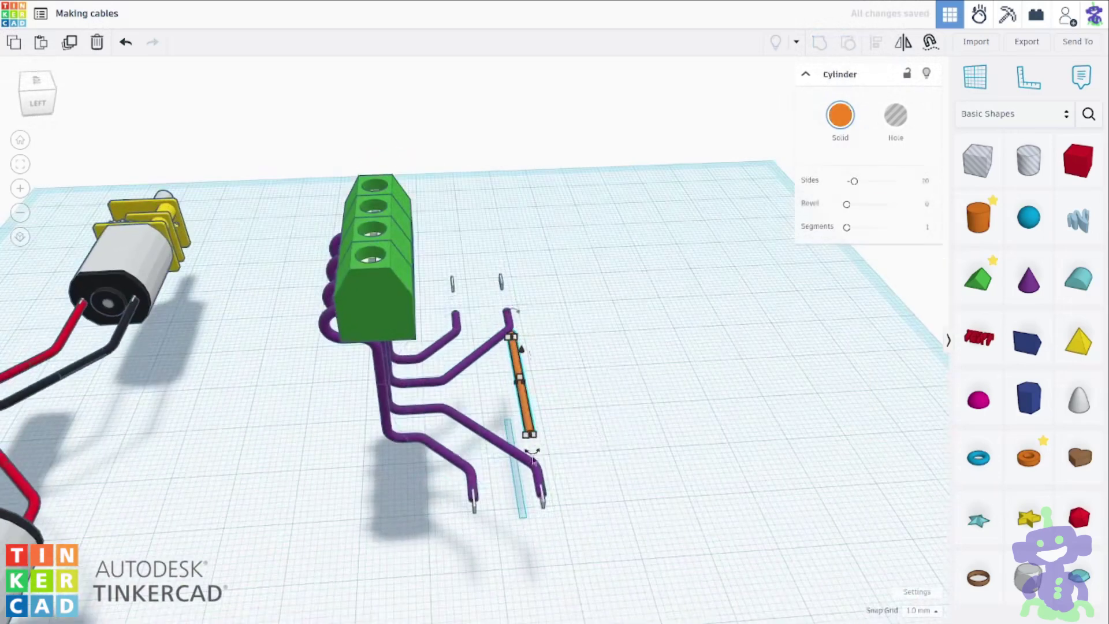
pyautogui.moveTo(532, 453); pyautogui.dragTo(614, 368)
pyautogui.moveTo(614, 369); pyautogui.dragTo(745, 315, button='right')
# Align the guide cylinder with the mirrored cables' terminal ports and align the outer mirrored cable's pipes to it.
pyautogui.keyDown('shift'); pyautogui.click(542, 224); pyautogui.keyUp('shift')
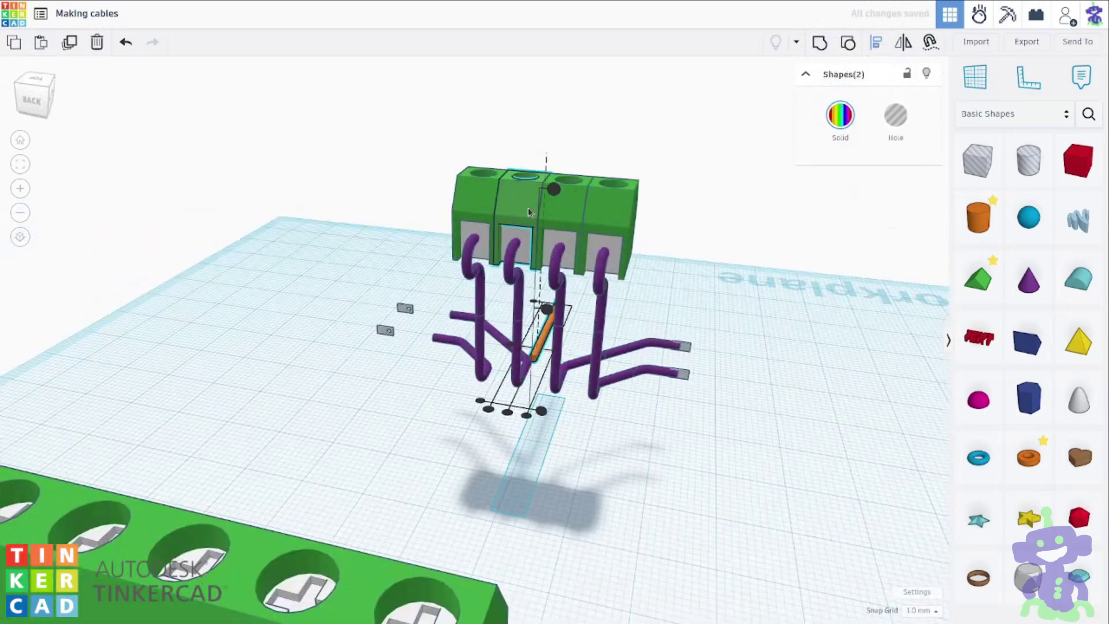
pyautogui.moveTo(510, 441); pyautogui.dragTo(516, 442, button='right')
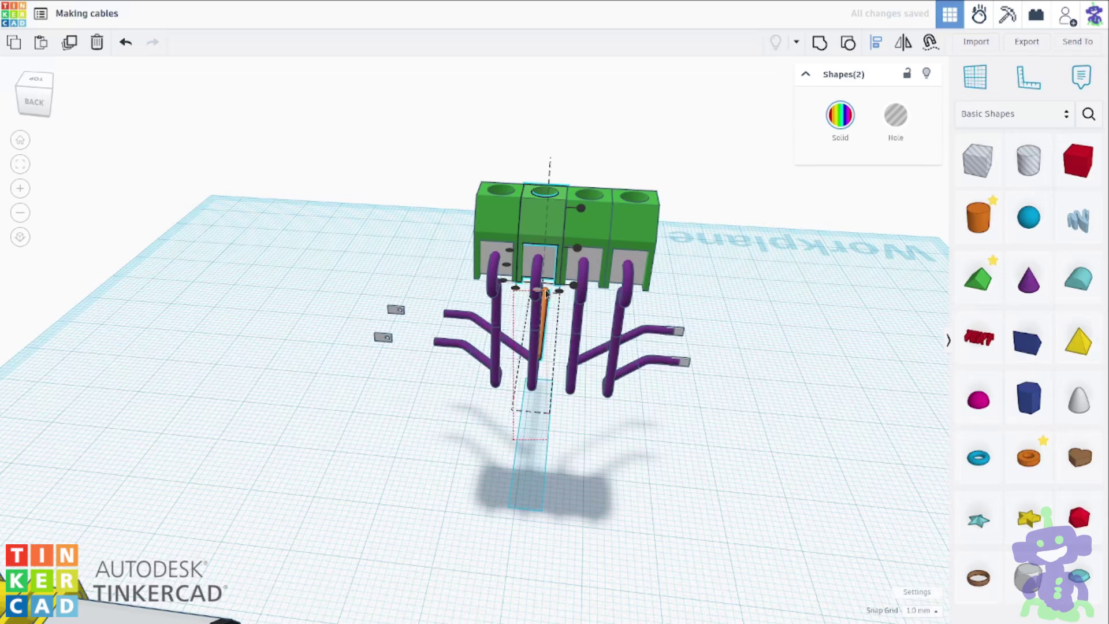
pyautogui.keyDown('shift'); pyautogui.click(542, 296); pyautogui.keyUp('shift')
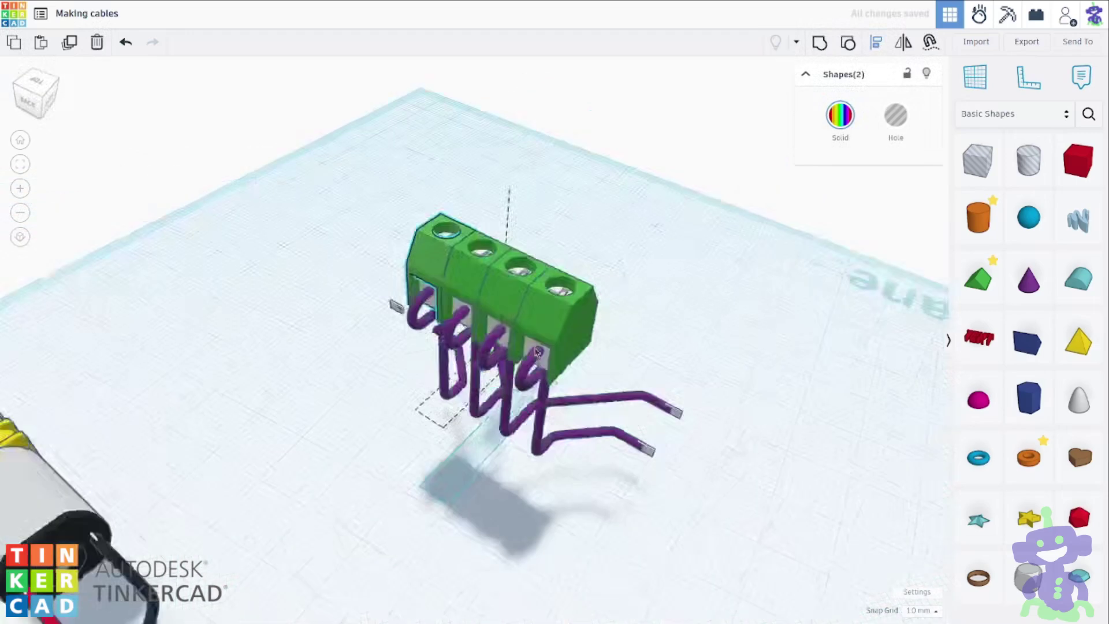
pyautogui.click(500, 353)
pyautogui.keyDown('shift'); pyautogui.click(501, 357); pyautogui.keyUp('shift')
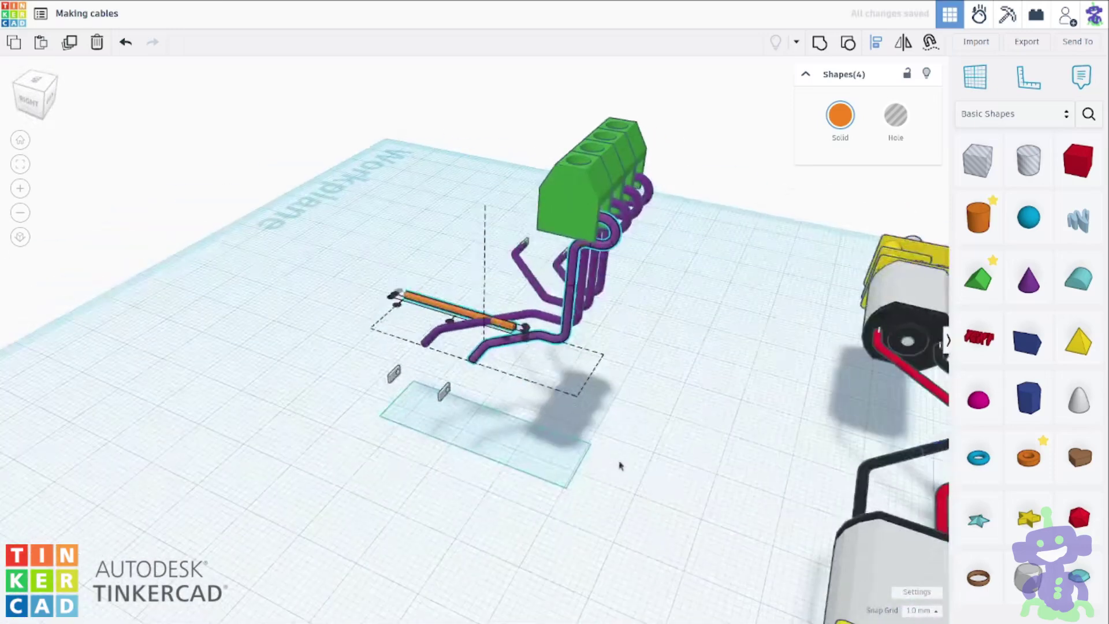
pyautogui.click(444, 302)
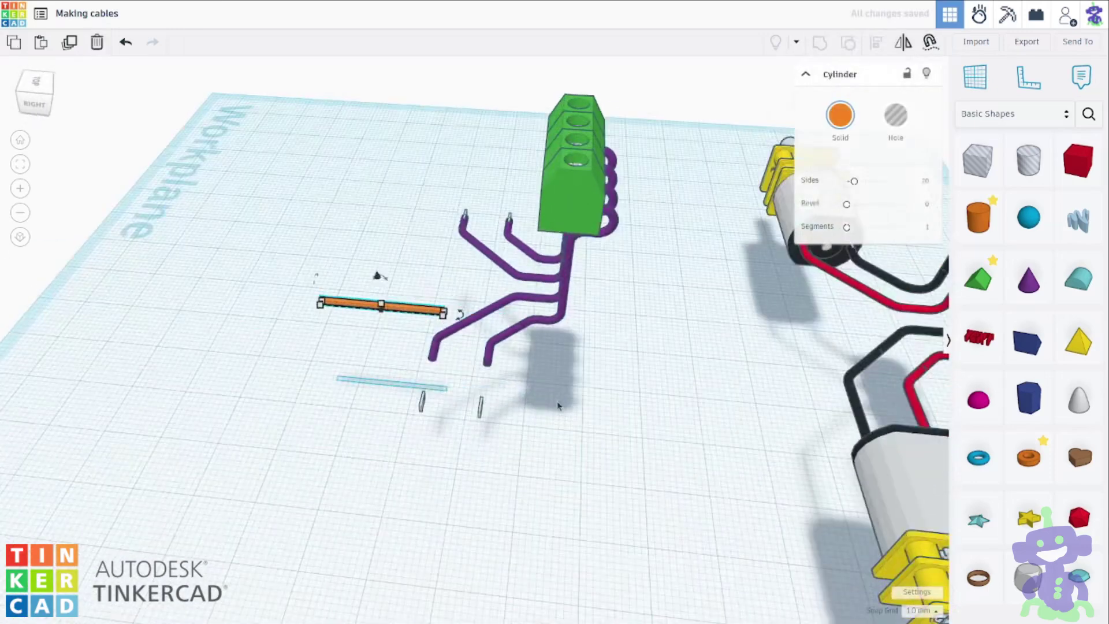
# Try a different lead-out length on the outer mirrored cable's end pipe.
pyautogui.click(434, 353)
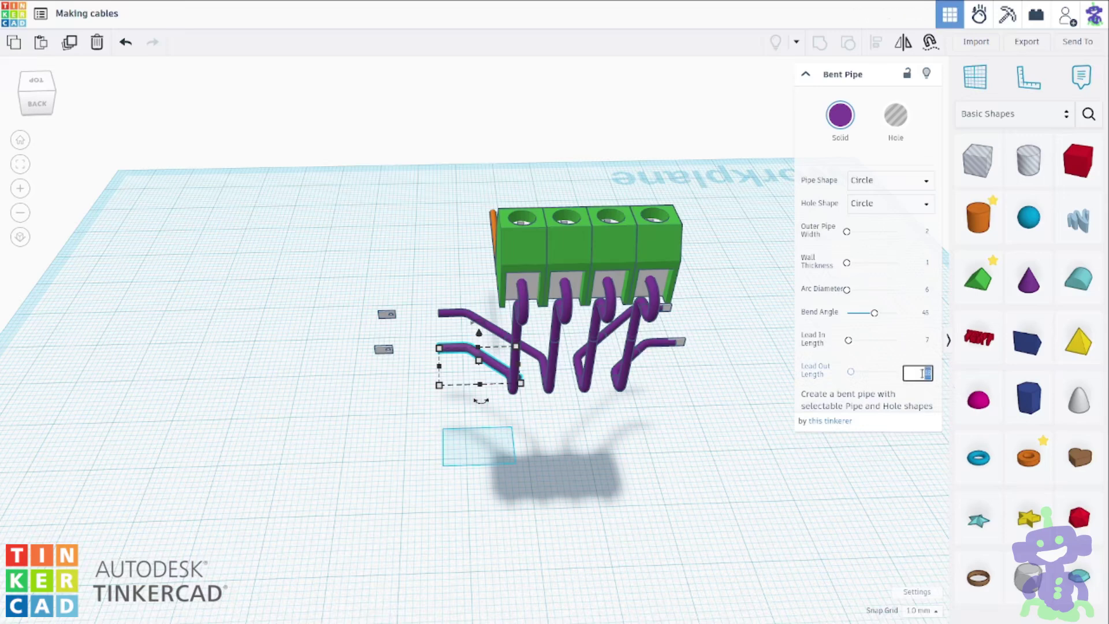
pyautogui.click(777, 540)
pyautogui.scroll(-3, 778, 540)
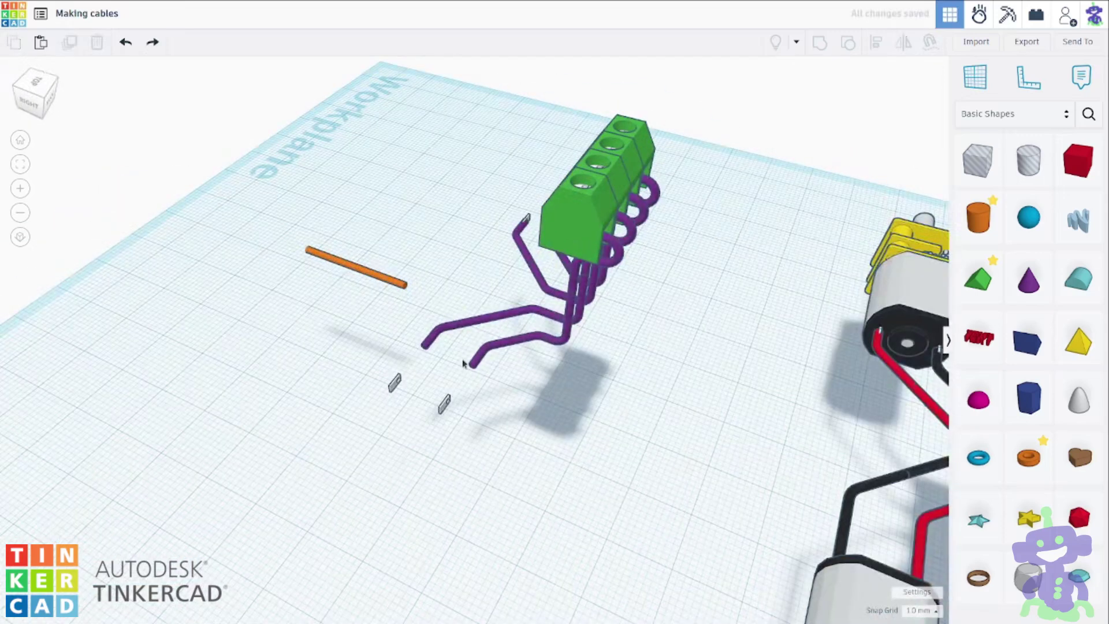
# Set the outer mirrored cable's middle pipe to a lead-in length of 2 and shorten its lead-out length.
pyautogui.click(468, 363)
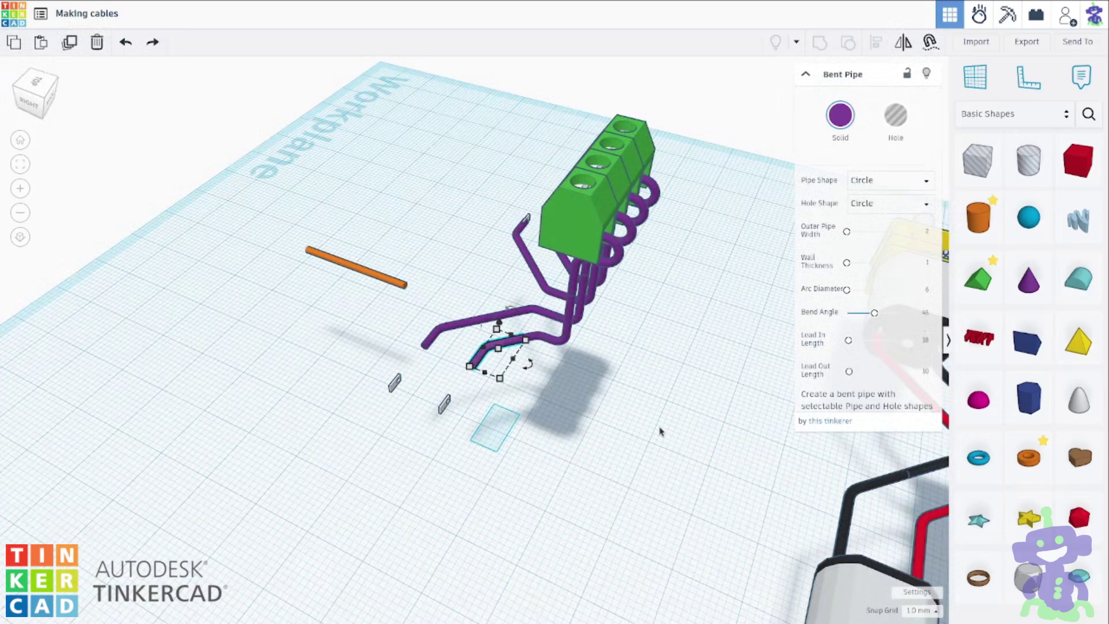
pyautogui.moveTo(660, 432); pyautogui.dragTo(495, 431, button='right')
pyautogui.scroll(4, 495, 430)
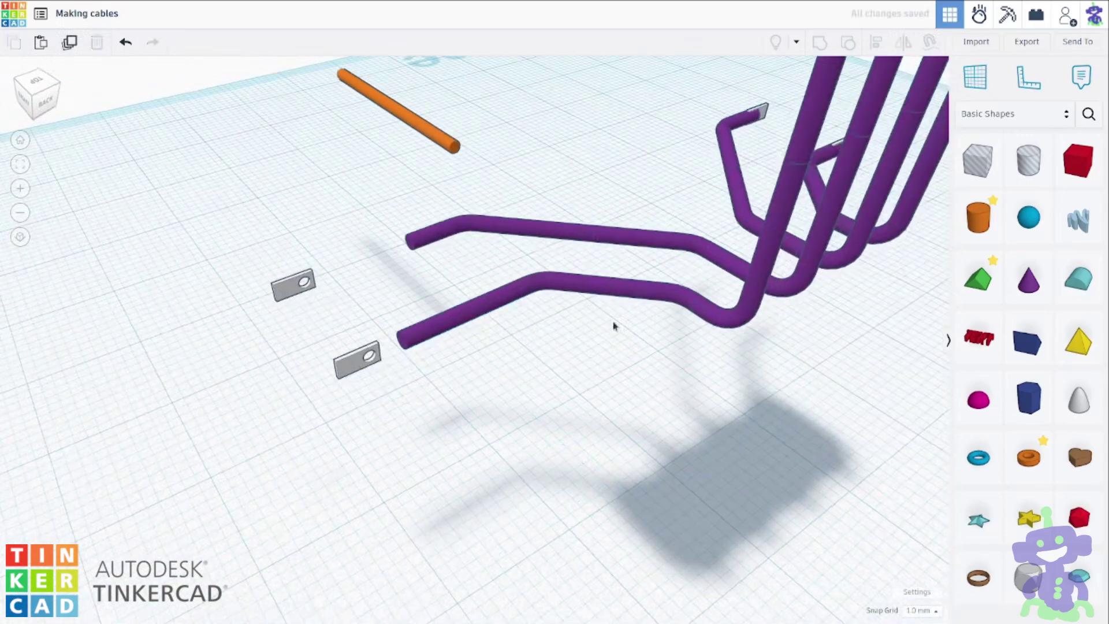
pyautogui.click(549, 297)
pyautogui.moveTo(851, 340); pyautogui.dragTo(846, 340)
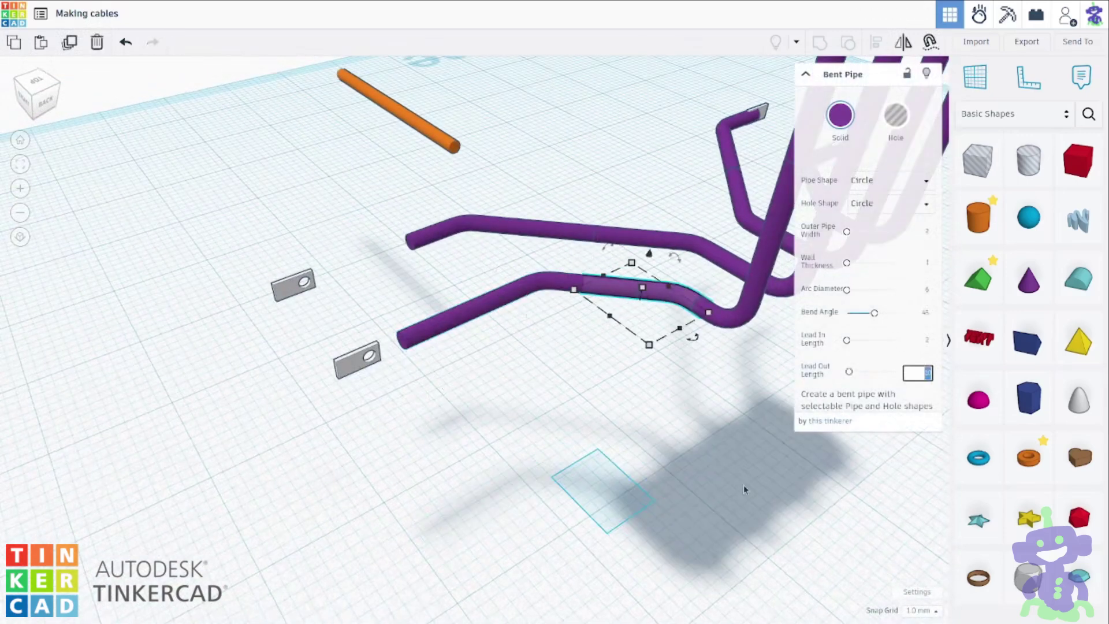
pyautogui.write('10')
pyautogui.press('Return')
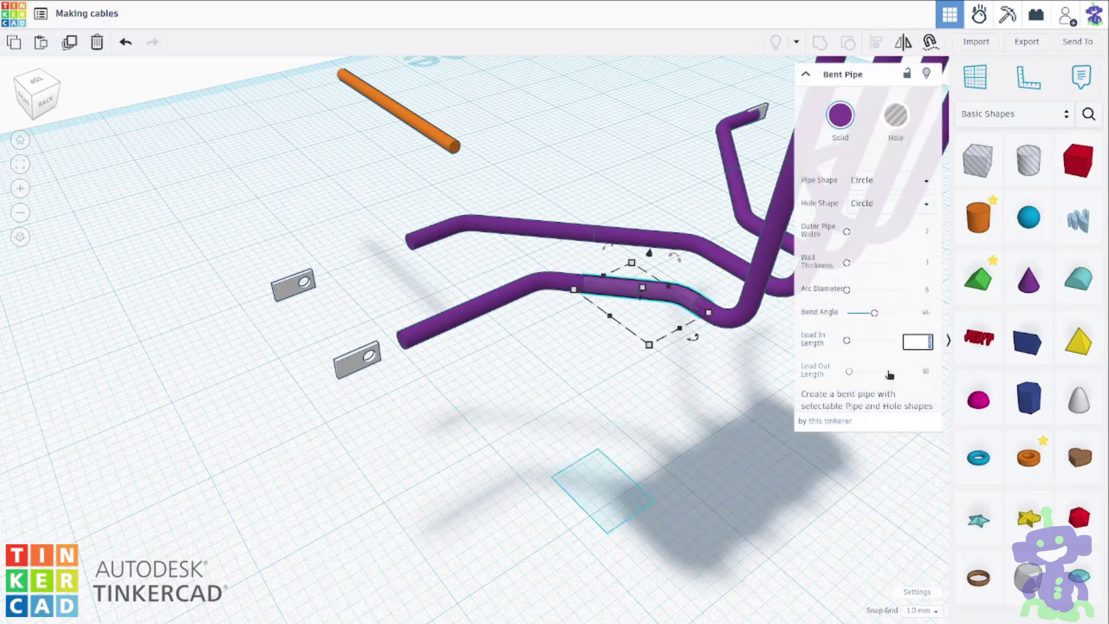
pyautogui.click(919, 371)
pyautogui.click(629, 440)
# Set the outer mirrored cable's end pipe to a lead-out length of 8 and a lead-in length of 23.
pyautogui.click(559, 284)
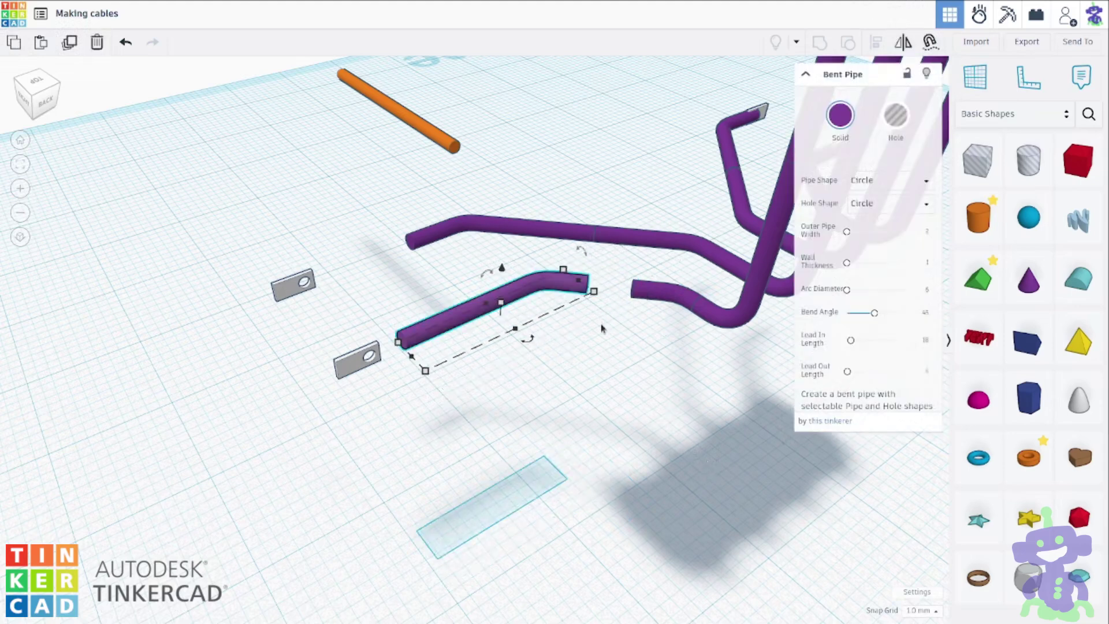
pyautogui.click(660, 292)
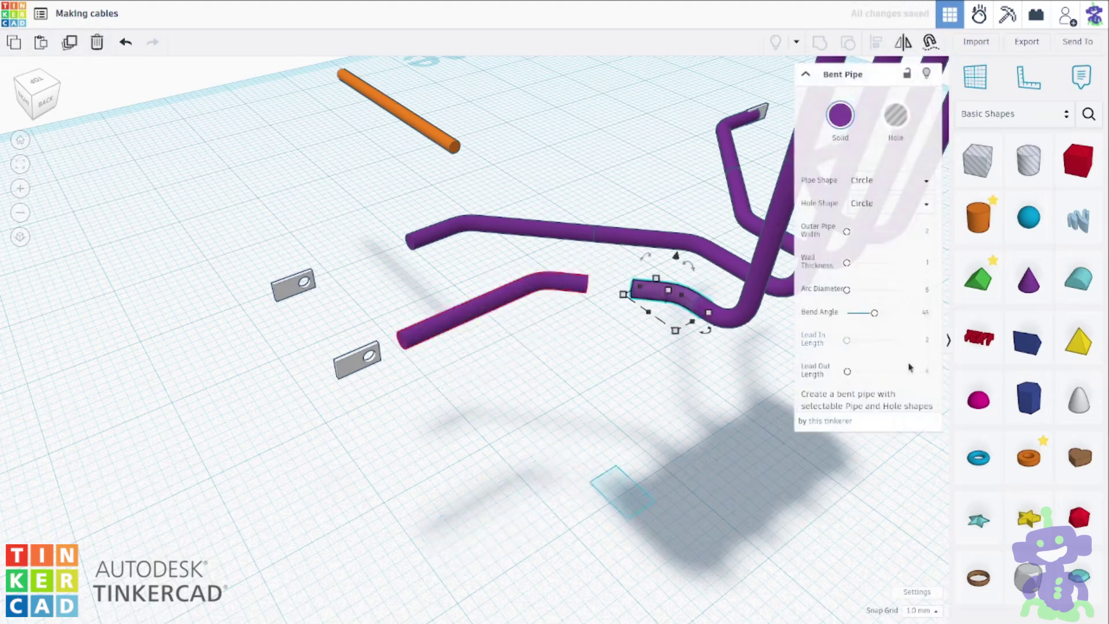
pyautogui.click(574, 296)
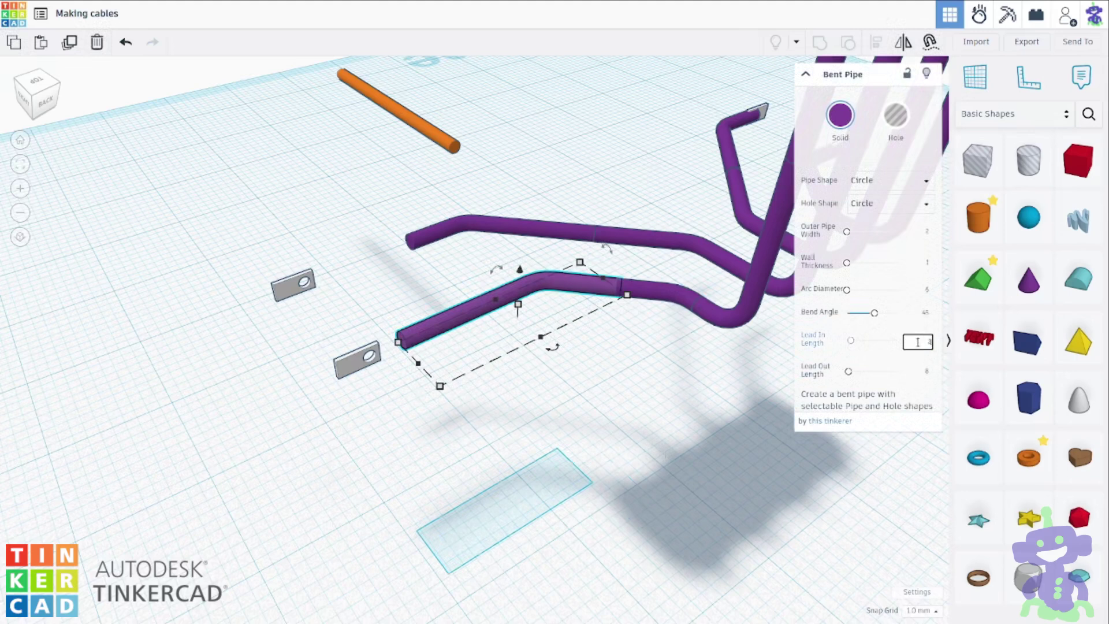
pyautogui.moveTo(529, 521); pyautogui.dragTo(511, 499, button='right')
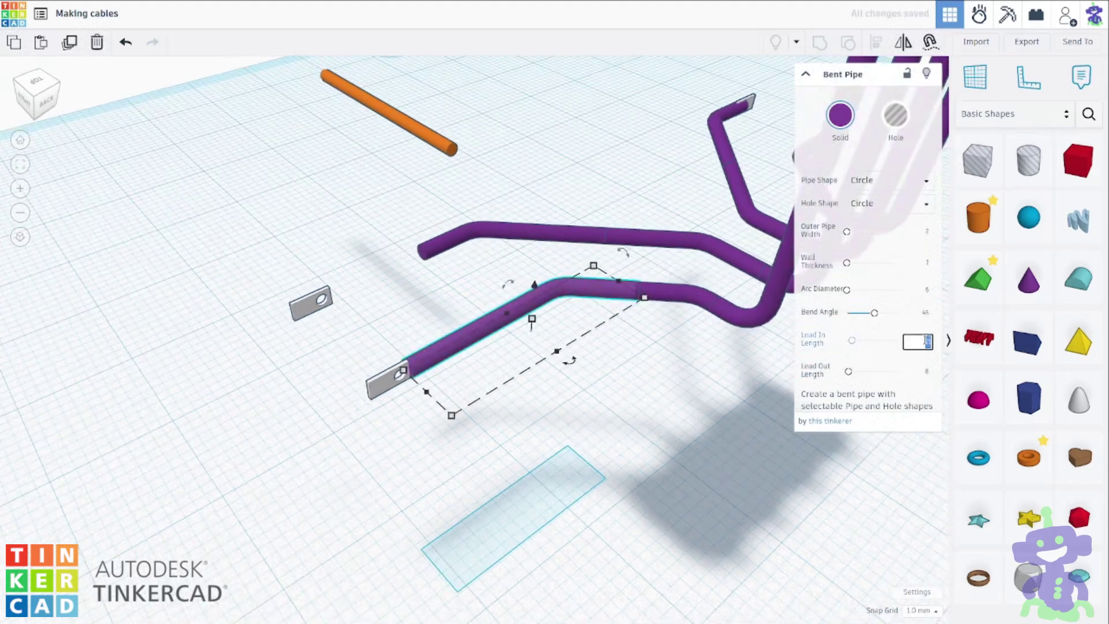
pyautogui.moveTo(463, 507); pyautogui.dragTo(437, 501, button='right')
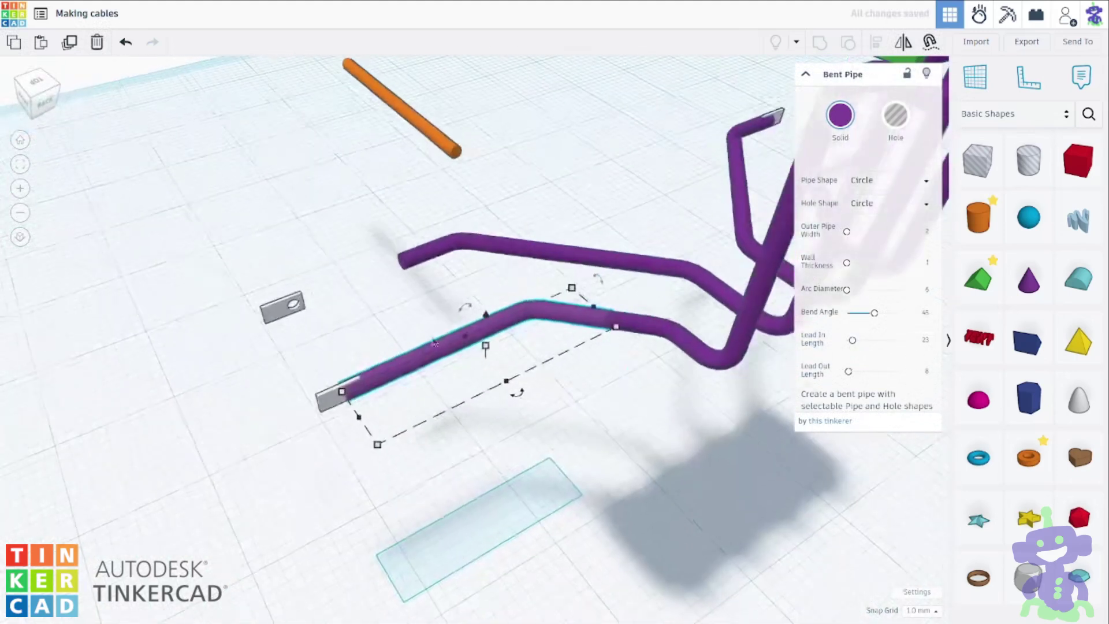
pyautogui.click(439, 500)
# Extend the inner mirrored cable's end pipe to its contact and delete the orange guide cylinder.
pyautogui.click(501, 245)
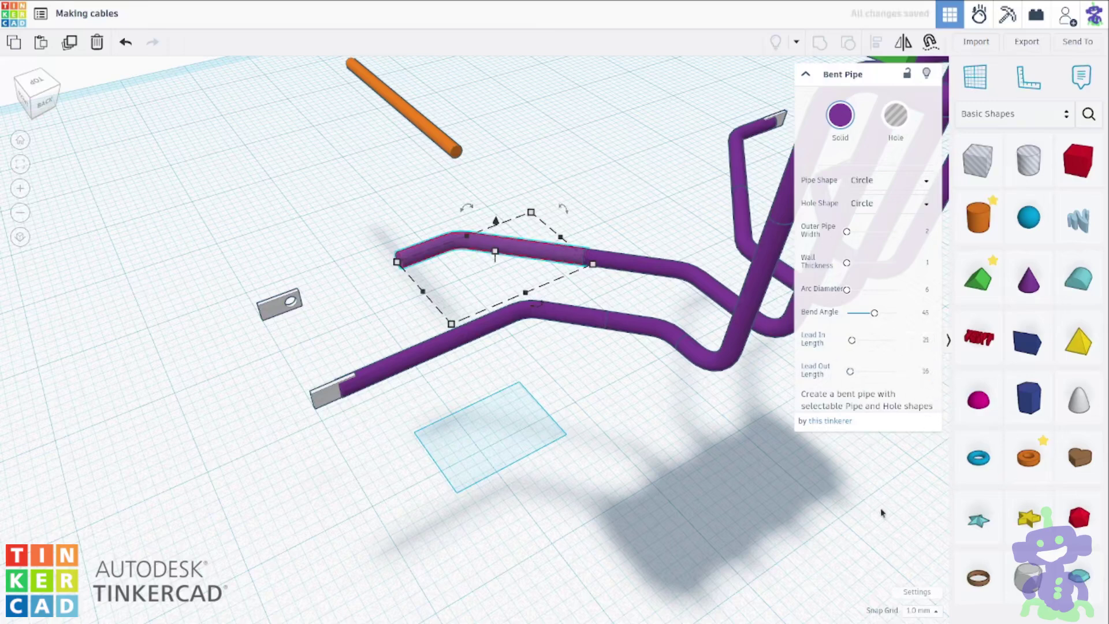
pyautogui.click(622, 480)
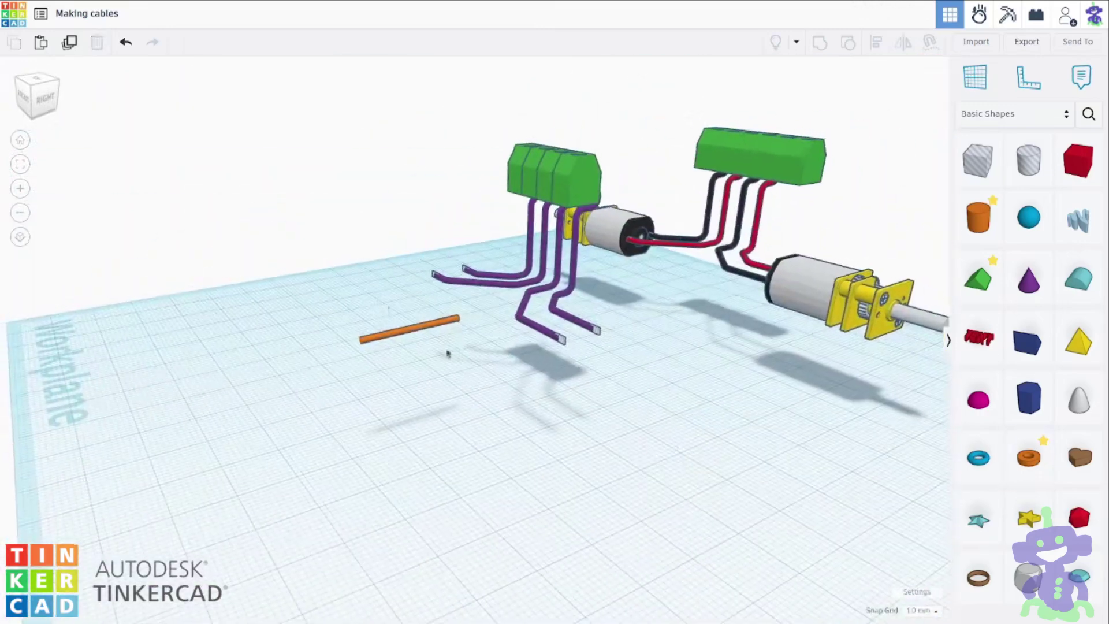
pyautogui.click(439, 328)
pyautogui.press('Delete')
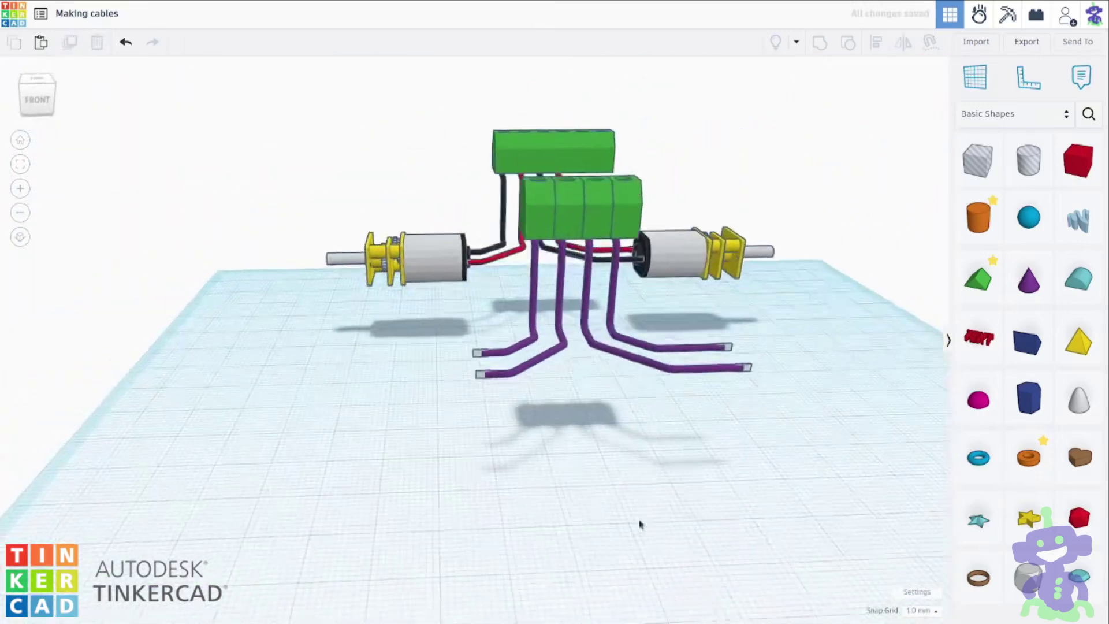
# Colour all pipes of the original outermost cable black and group them into one object.
pyautogui.moveTo(639, 524); pyautogui.dragTo(828, 312, button='right')
pyautogui.moveTo(523, 374); pyautogui.dragTo(537, 489, button='middle')
pyautogui.scroll(5, 536, 489)
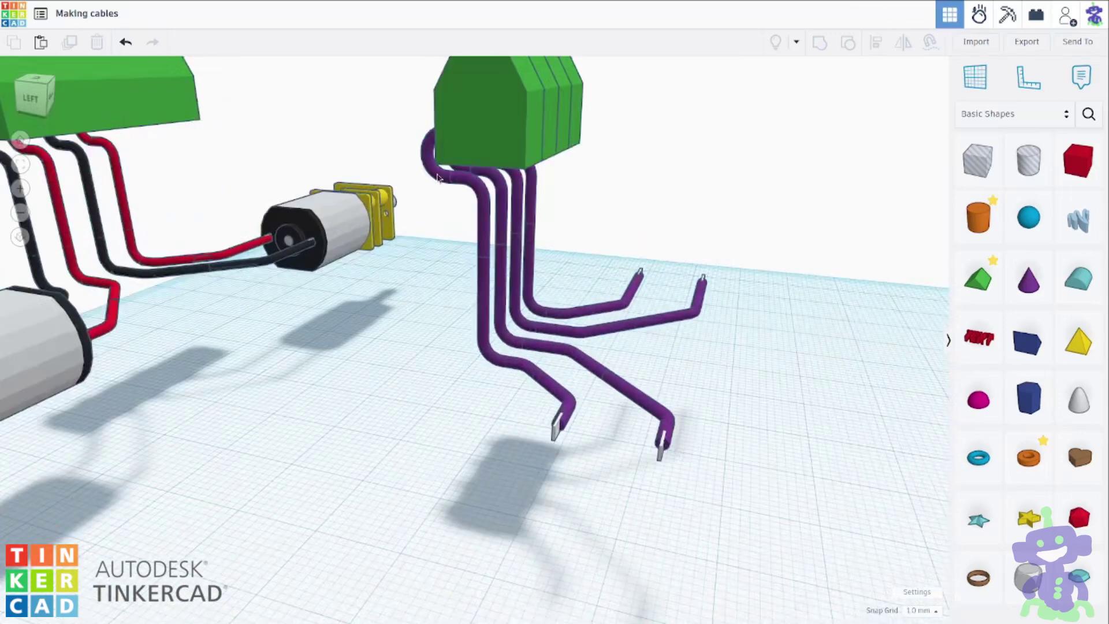
pyautogui.click(438, 177)
pyautogui.keyDown('shift'); pyautogui.click(489, 341); pyautogui.keyUp('shift')
pyautogui.keyDown('shift'); pyautogui.click(523, 366); pyautogui.keyUp('shift')
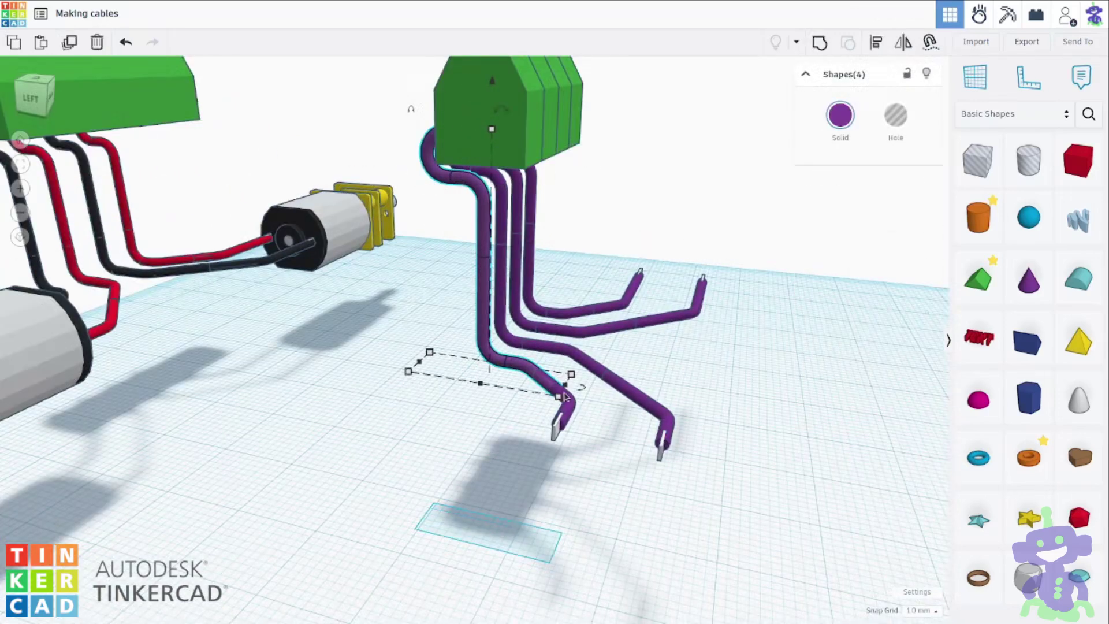
pyautogui.keyDown('shift'); pyautogui.click(557, 393); pyautogui.keyUp('shift')
pyautogui.click(840, 117)
pyautogui.click(968, 267)
pyautogui.hotkey('ctrl', 'g')
# Include the last pipe of the outermost original cable, then finish colouring that cable black and grouping it.
pyautogui.moveTo(568, 300); pyautogui.dragTo(358, 277, button='right')
pyautogui.click(338, 144)
pyautogui.moveTo(344, 144); pyautogui.dragTo(707, 323, button='right')
pyautogui.click(487, 317)
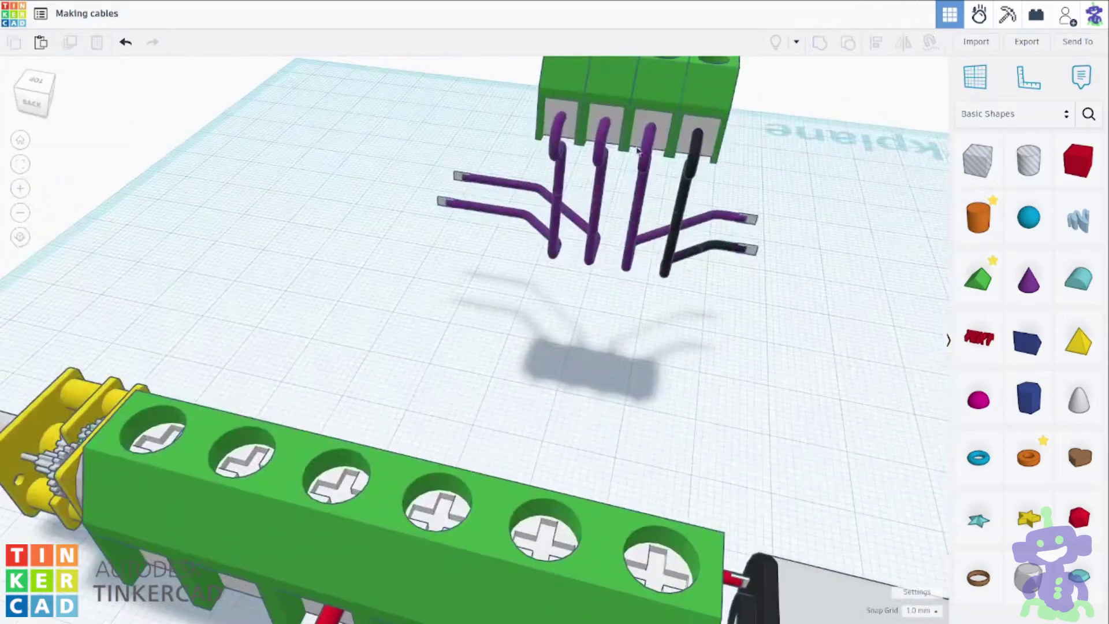
# Colour all pipes of the inner original cable, beside the black one, red and group them into one object.
pyautogui.click(645, 152)
pyautogui.keyDown('shift'); pyautogui.click(638, 186); pyautogui.keyUp('shift')
pyautogui.keyDown('shift'); pyautogui.click(631, 258); pyautogui.keyUp('shift')
pyautogui.moveTo(630, 258); pyautogui.dragTo(467, 226, button='right')
pyautogui.keyDown('shift'); pyautogui.click(680, 345); pyautogui.keyUp('shift')
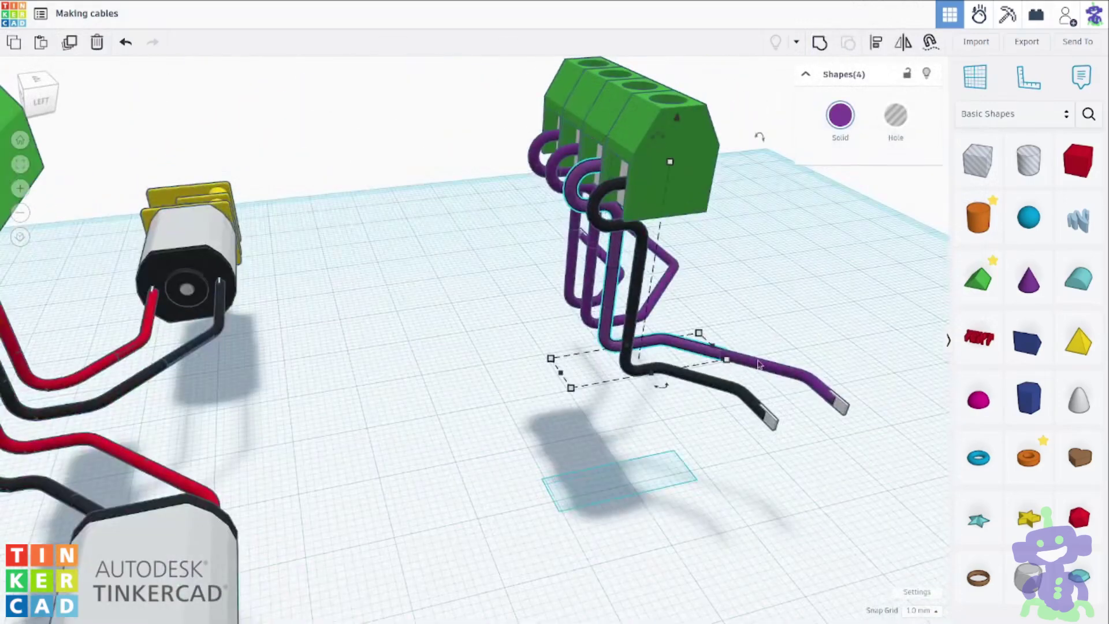
pyautogui.keyDown('shift'); pyautogui.click(765, 364); pyautogui.keyUp('shift')
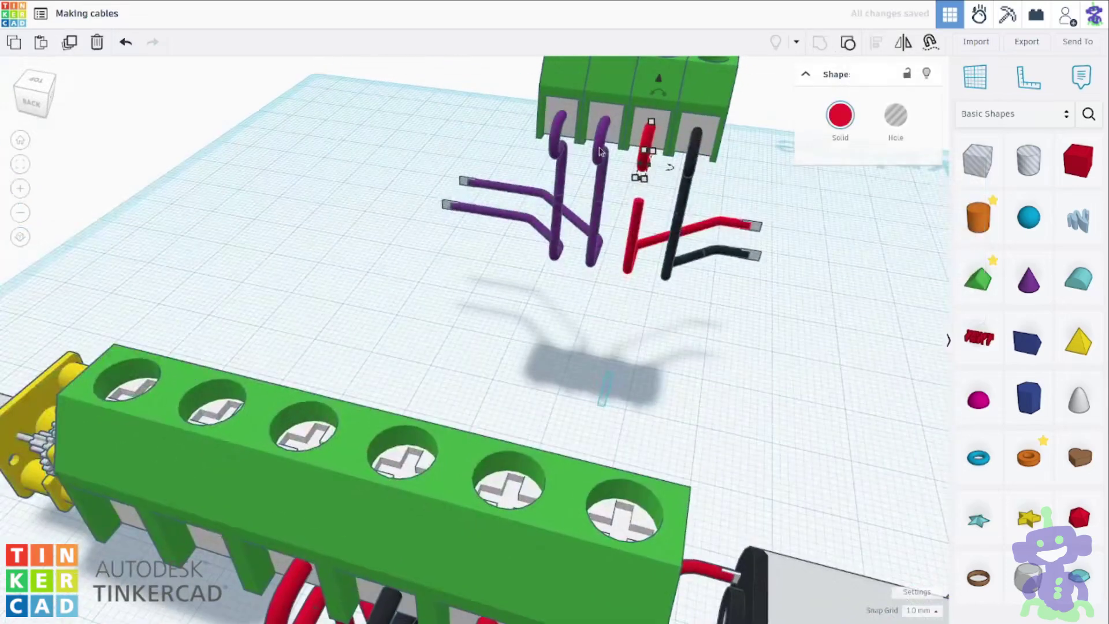
# Colour all five pipes of the inner mirrored cable black and group them.
pyautogui.click(598, 231)
pyautogui.keyDown('shift'); pyautogui.click(588, 255); pyautogui.keyUp('shift')
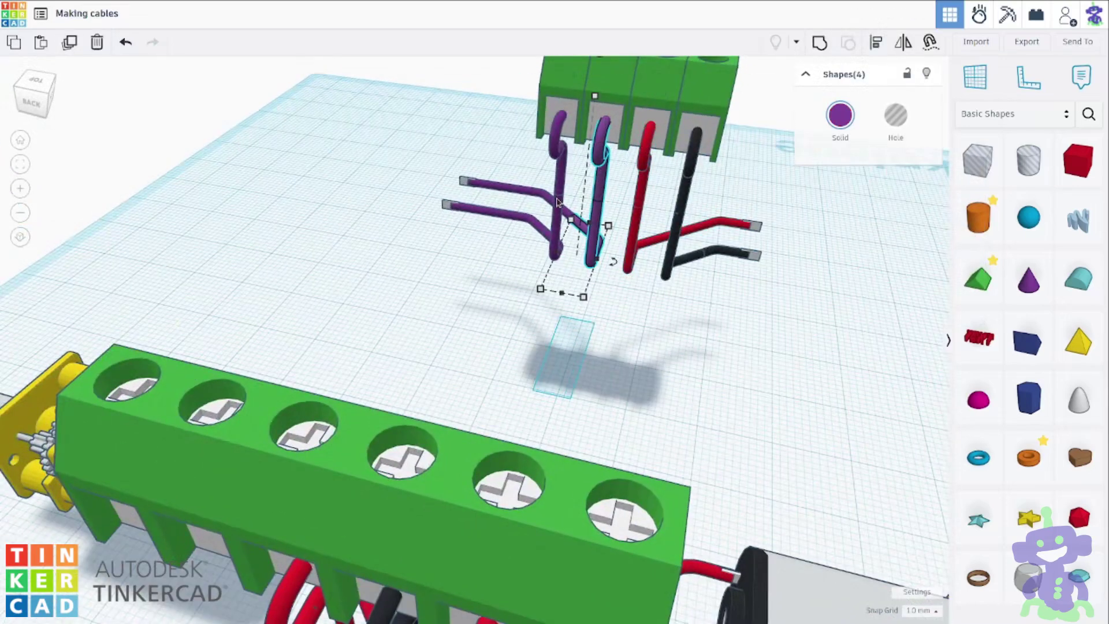
pyautogui.click(838, 134)
pyautogui.click(966, 263)
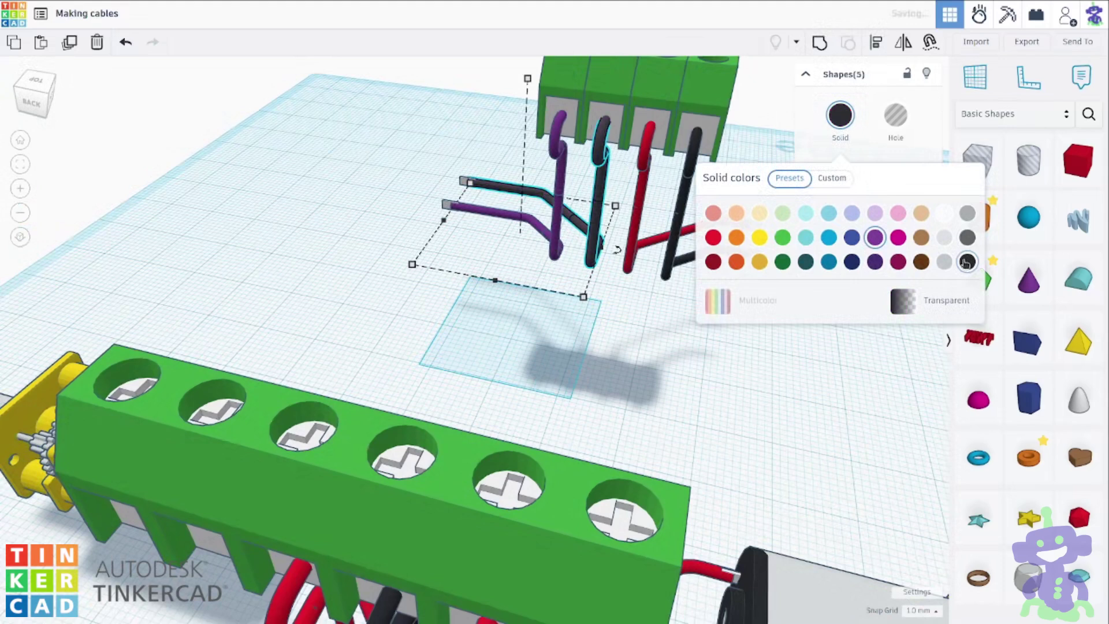
pyautogui.click(815, 44)
# Colour all pipes of the outer mirrored cable red and group them into one object.
pyautogui.click(554, 152)
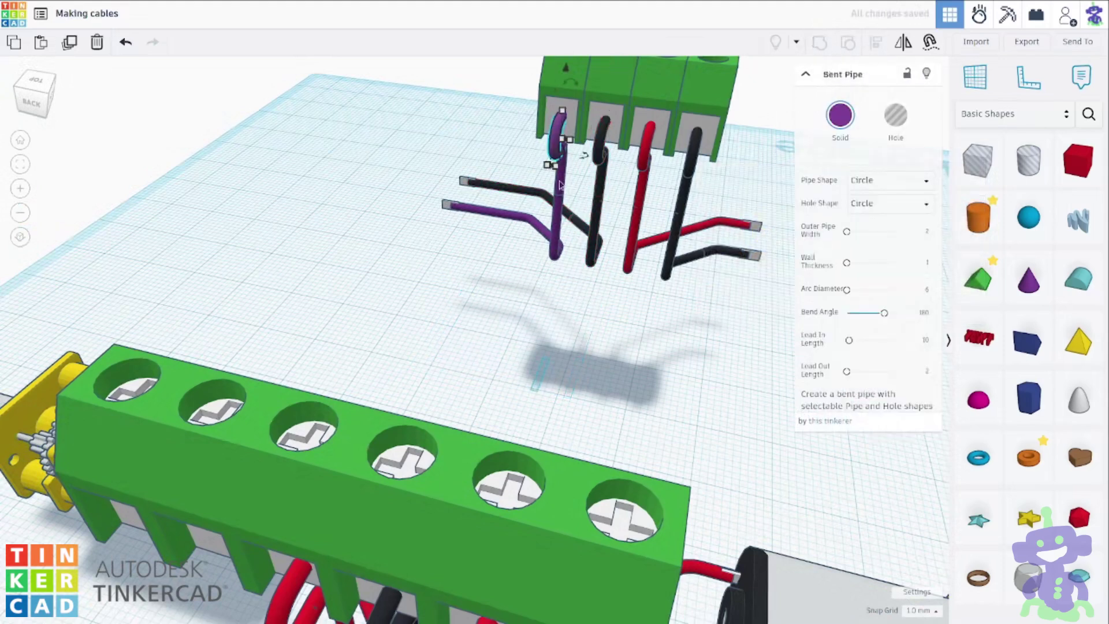
pyautogui.keyDown('shift'); pyautogui.click(560, 230); pyautogui.keyUp('shift')
pyautogui.click(560, 178)
pyautogui.keyDown('shift'); pyautogui.click(569, 195); pyautogui.keyUp('shift')
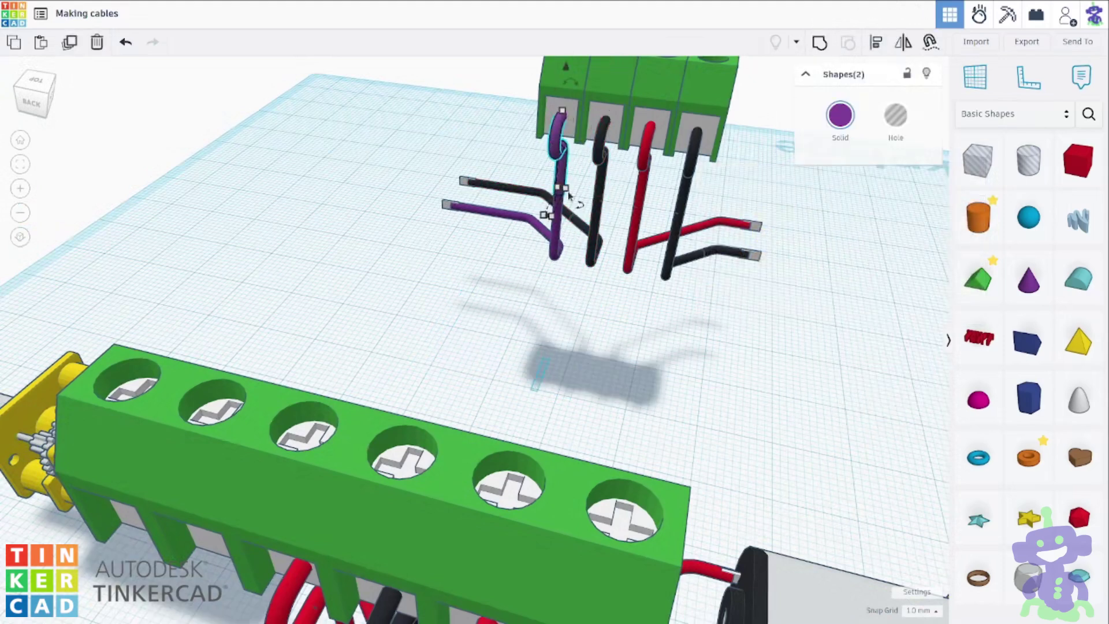
pyautogui.moveTo(545, 245); pyautogui.dragTo(629, 246, button='middle')
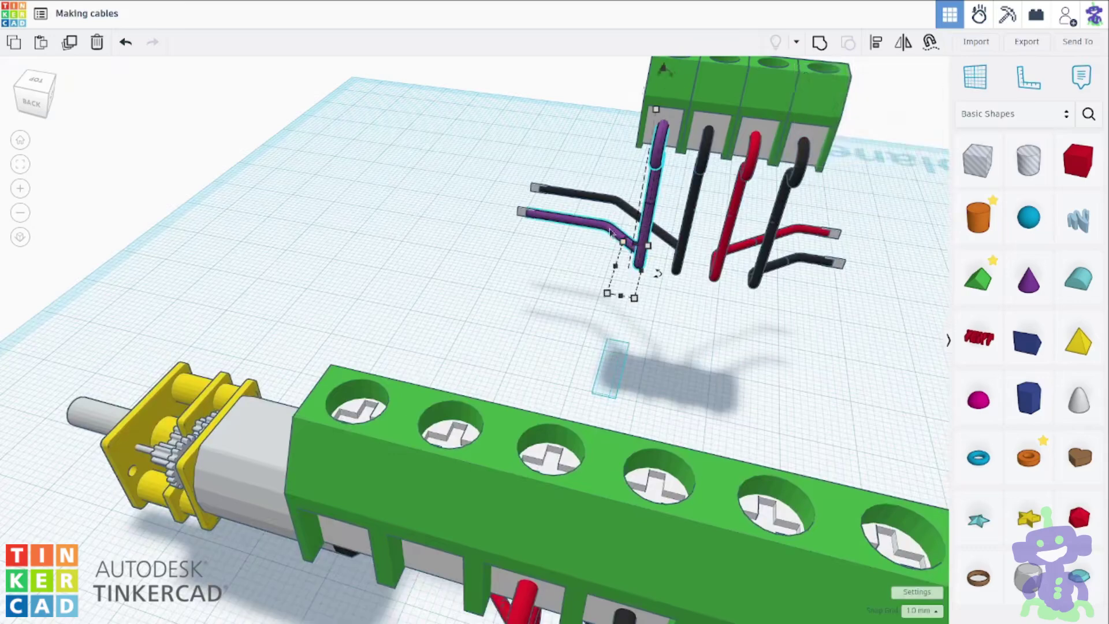
pyautogui.keyDown('shift'); pyautogui.click(610, 231); pyautogui.keyUp('shift')
pyautogui.click(841, 138)
pyautogui.click(820, 44)
# Delete the grey motor contact pieces at the ends of all four cables.
pyautogui.moveTo(777, 328); pyautogui.dragTo(508, 277, button='right')
pyautogui.click(558, 440)
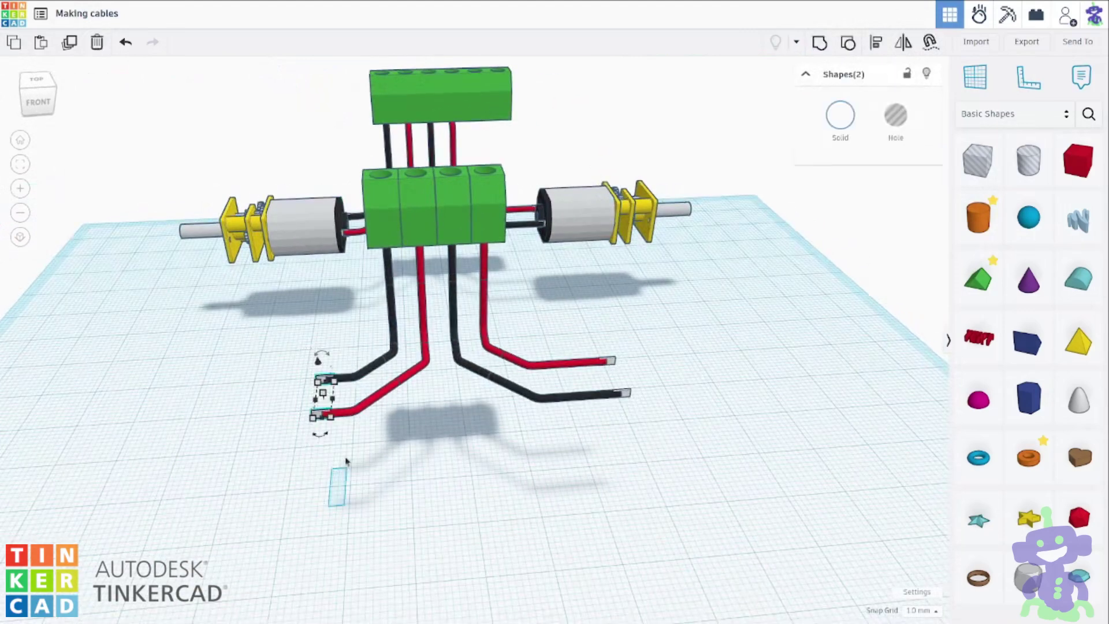
pyautogui.press('Delete')
pyautogui.moveTo(739, 418); pyautogui.dragTo(690, 404, button='right')
pyautogui.moveTo(624, 379); pyautogui.dragTo(590, 438)
# Delete the four separate green terminal blocks above the new cables.
pyautogui.click(484, 209)
pyautogui.press('Delete')
pyautogui.click(451, 208)
pyautogui.press('Delete')
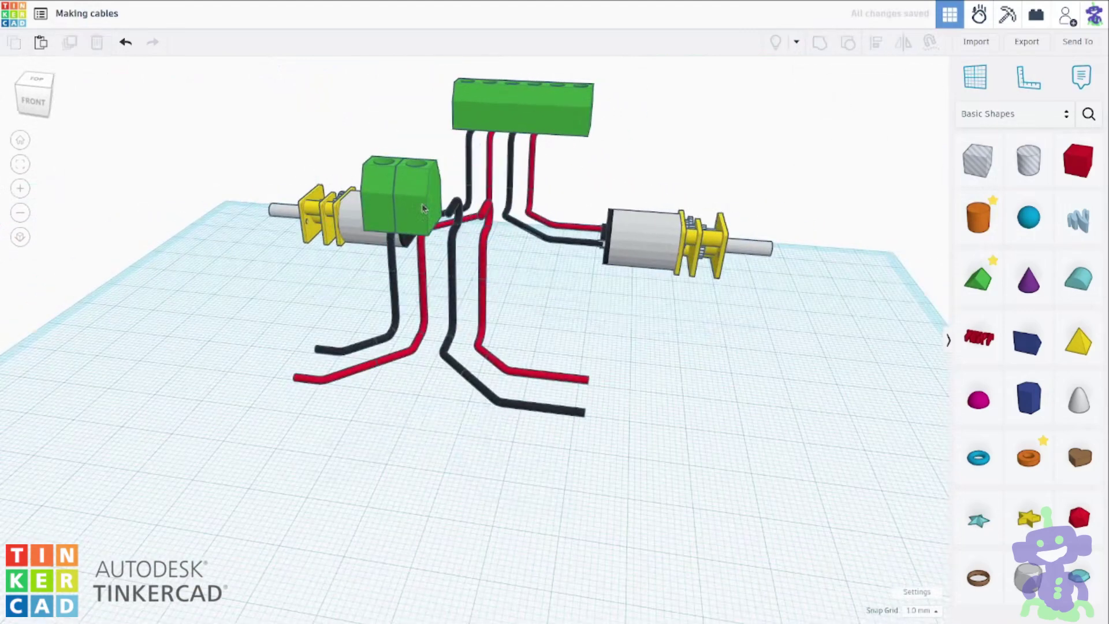
pyautogui.click(421, 206)
pyautogui.press('Delete')
pyautogui.click(382, 203)
pyautogui.press('Delete')
# Duplicate the complete green terminal block and both motors, and move the copies forward to meet the new cables.
pyautogui.keyDown('shift'); pyautogui.click(435, 99); pyautogui.keyUp('shift')
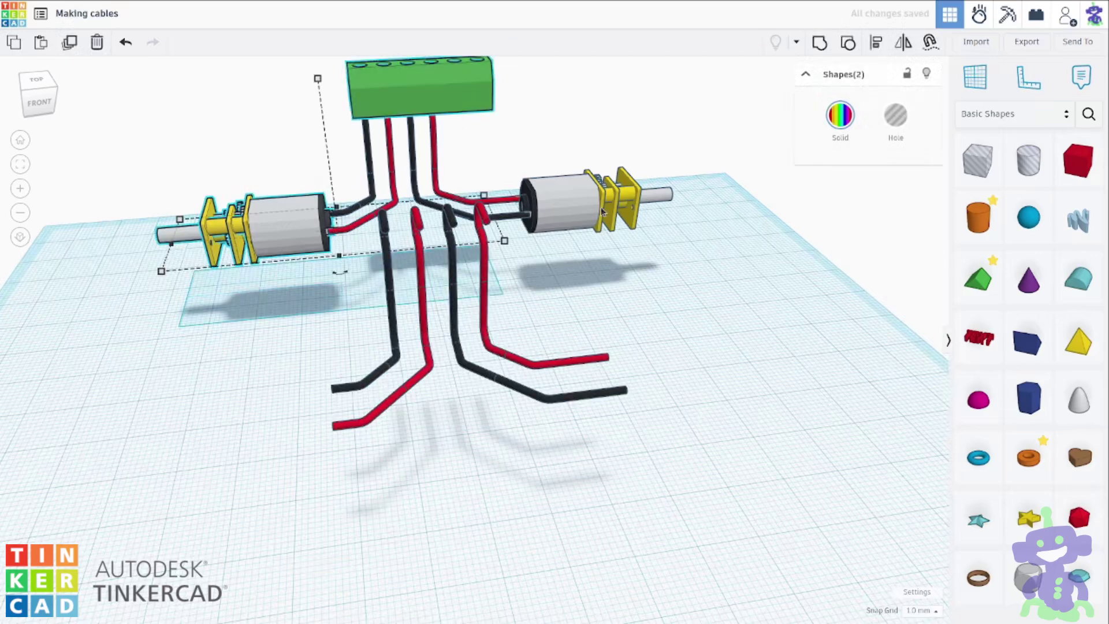
pyautogui.click(70, 46)
pyautogui.moveTo(609, 365); pyautogui.dragTo(668, 368, button='right')
pyautogui.hotkey('shift', 'Down')
pyautogui.hotkey('shift', 'Down')
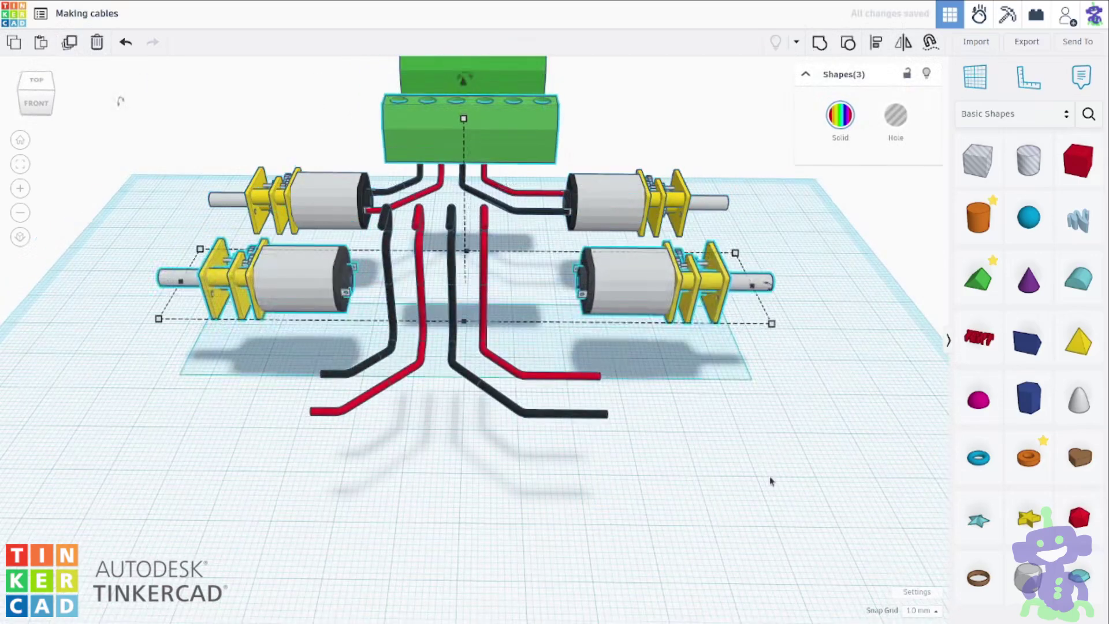
pyautogui.click(382, 486)
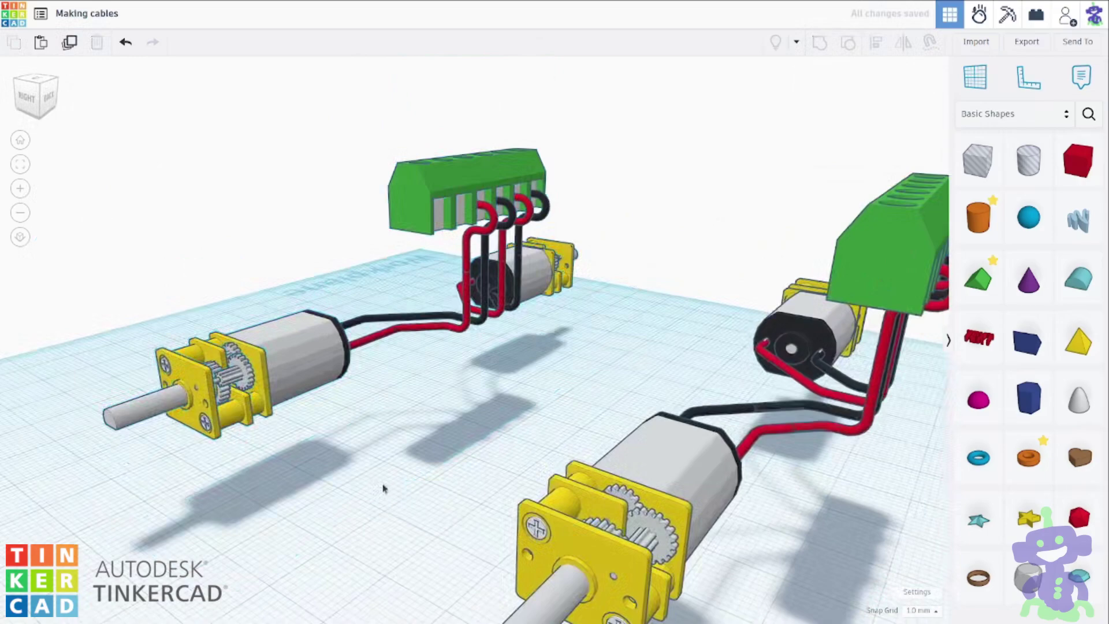